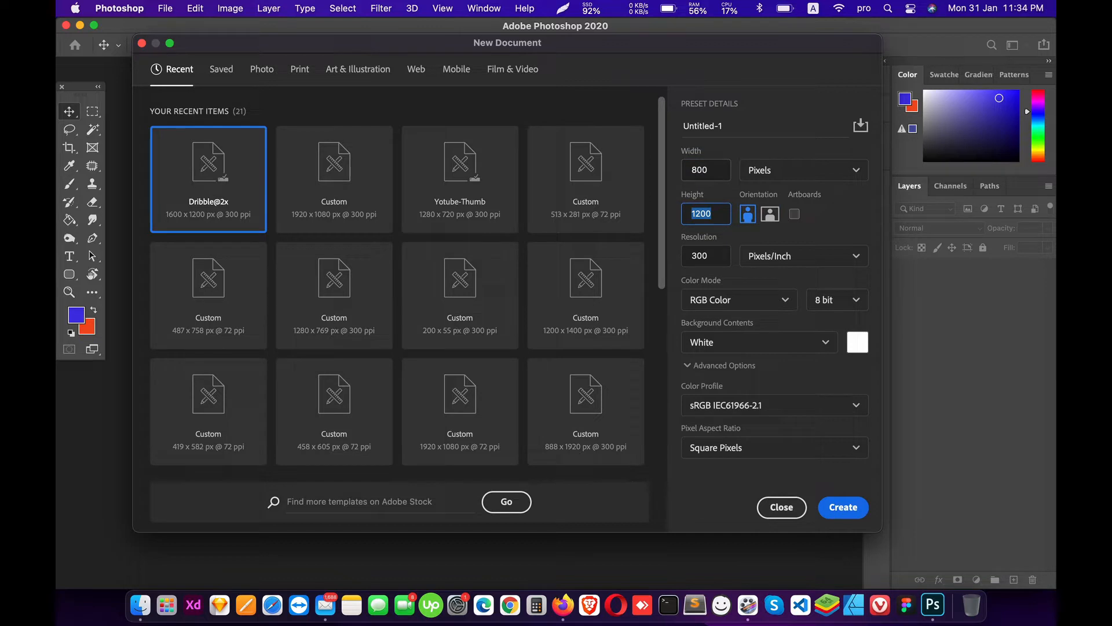
Step: Create the blank white 800 × 400 px document, Untitled-1
text(4)
key(Return)
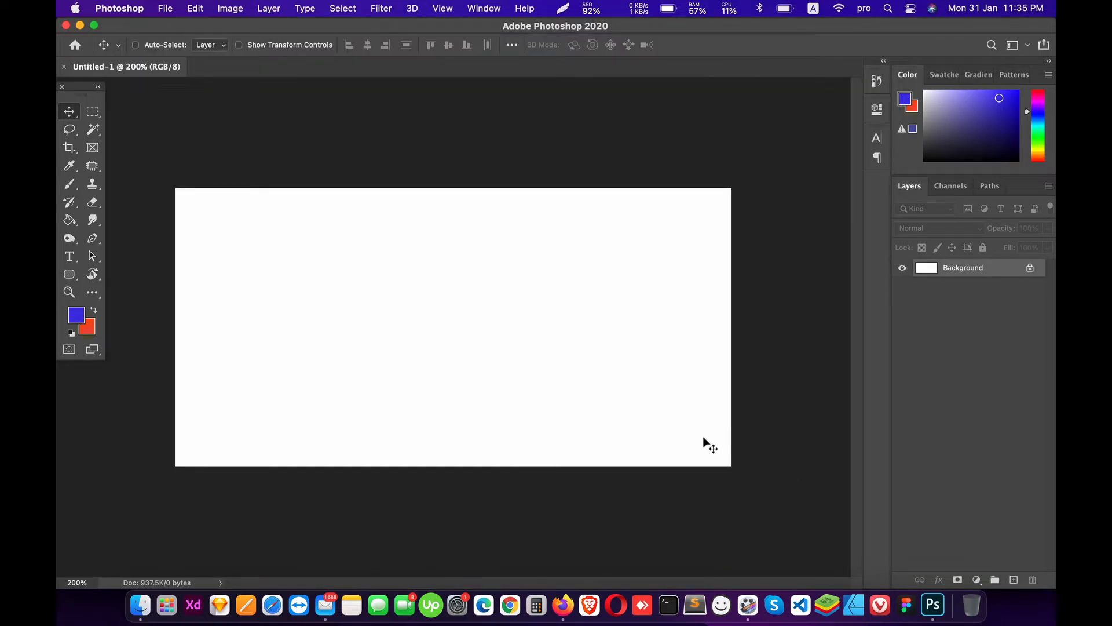
Step: Crop the canvas bottom upward into a shorter wide strip, then return to 200% zoom
key(c)
drag(441, 469, 447, 405)
key(Return)
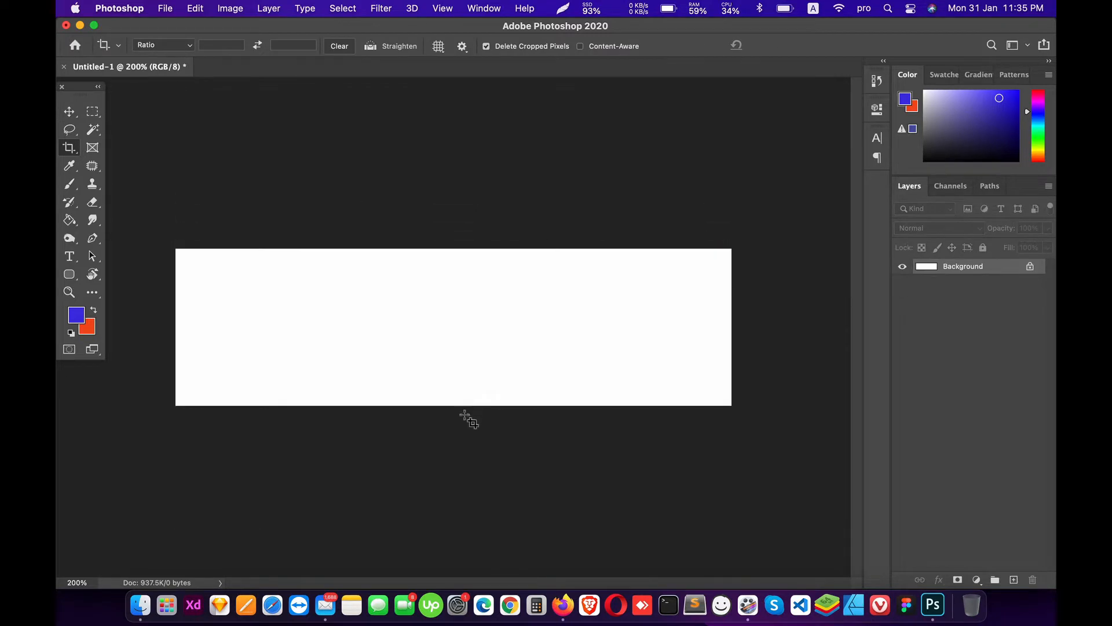
key(v)
key(super+minus)
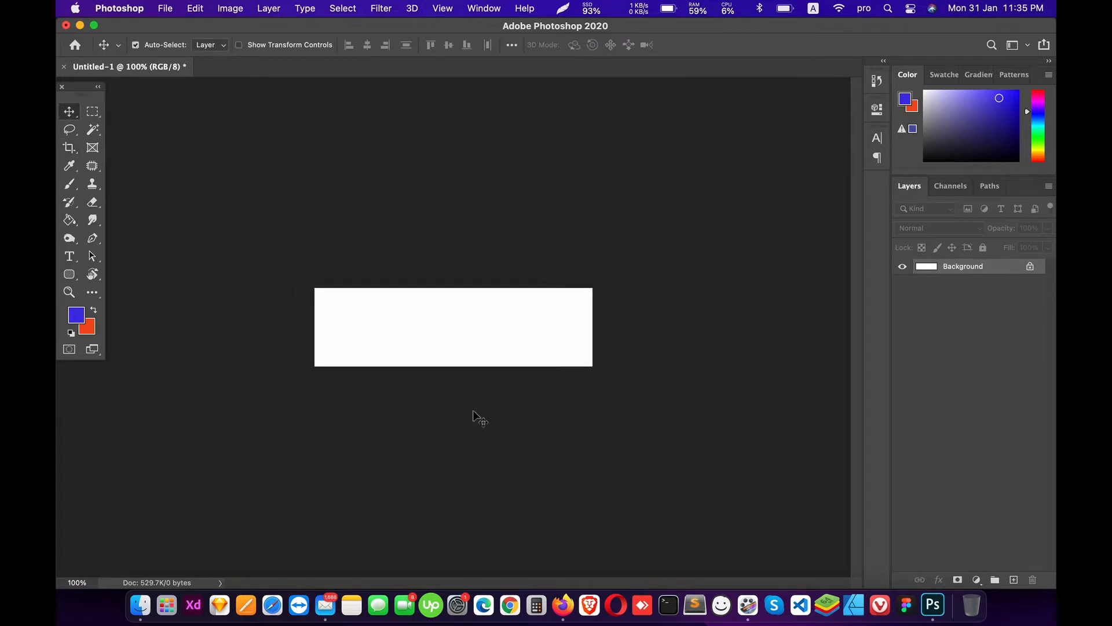
key(super+plus)
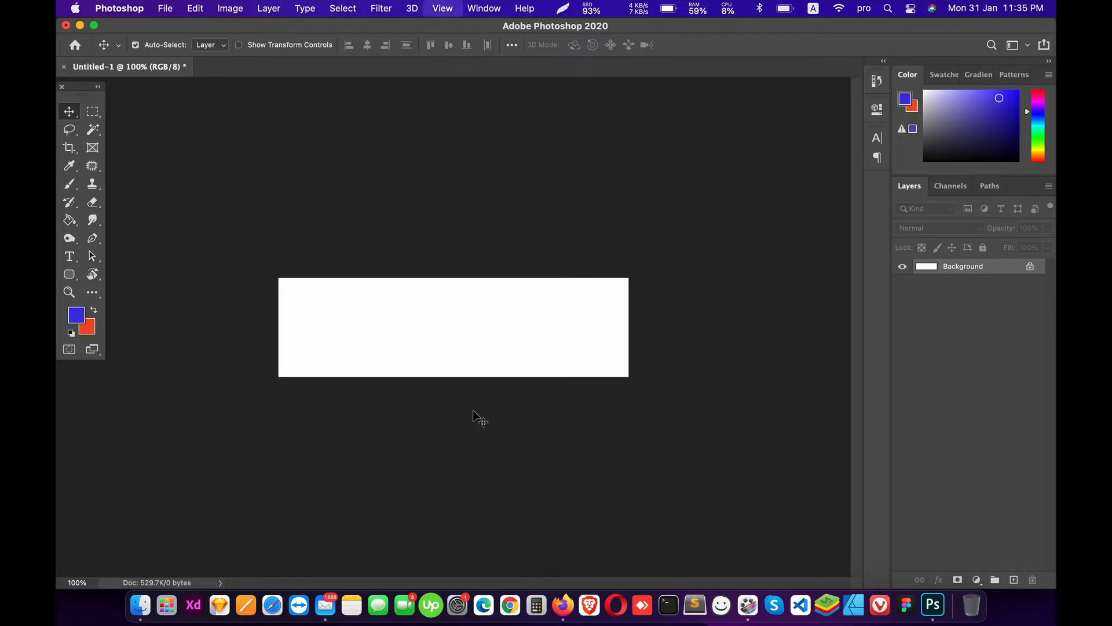
Step: Draw a blue rectangle over the left area of the canvas
click(69, 274)
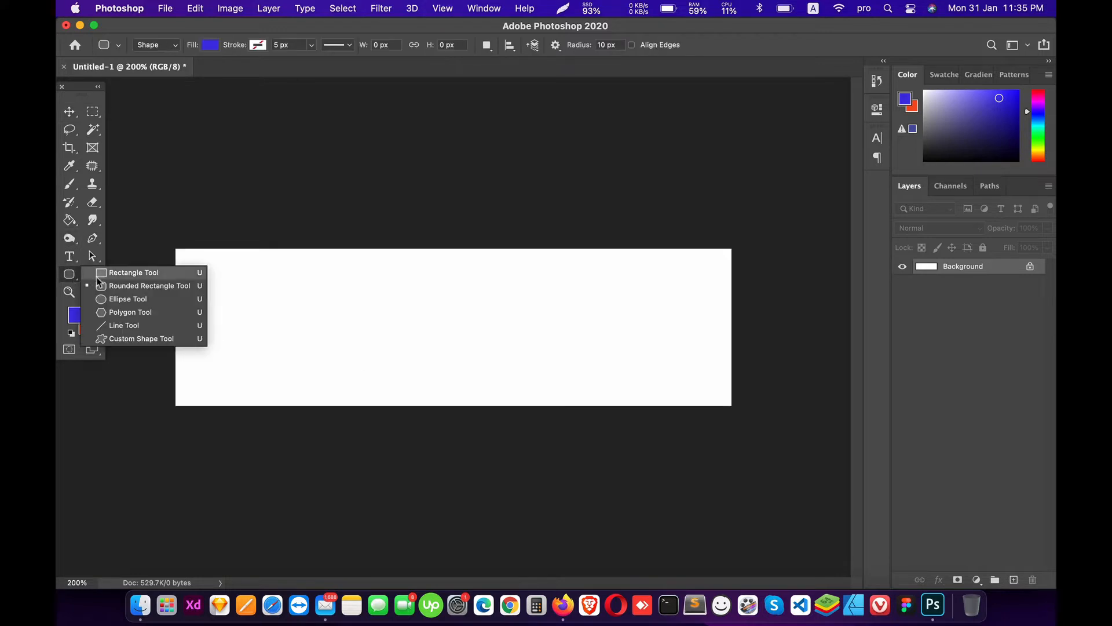
click(119, 272)
drag(160, 240, 517, 420)
click(838, 104)
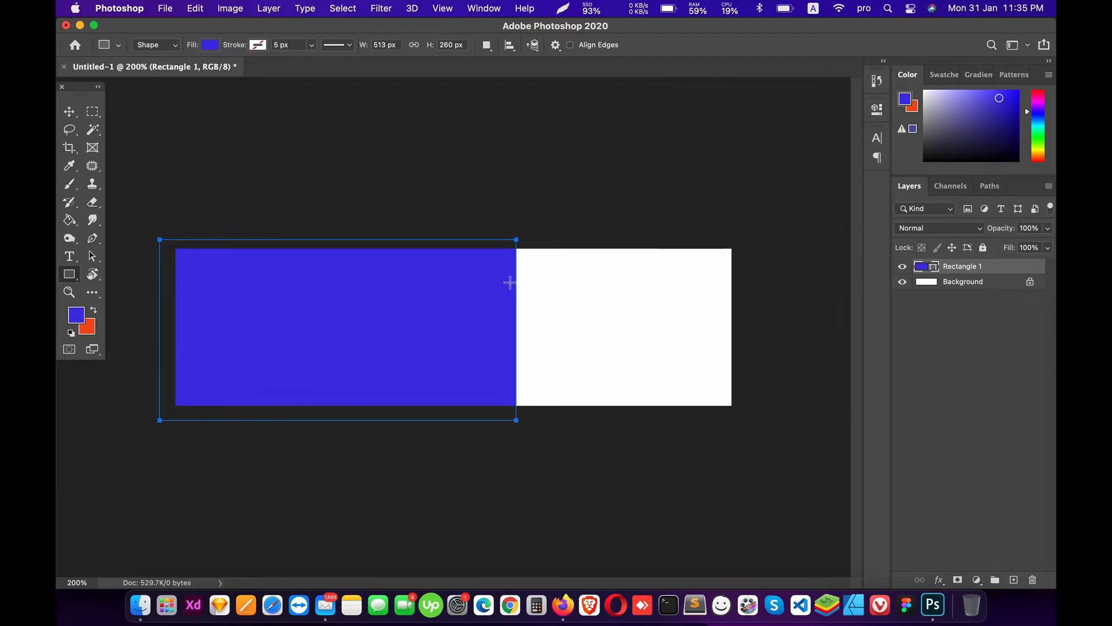
Step: Resize the rectangle to the canvas top, bottom and left edges, pulling its right edge in
key(super+t)
drag(345, 239, 344, 247)
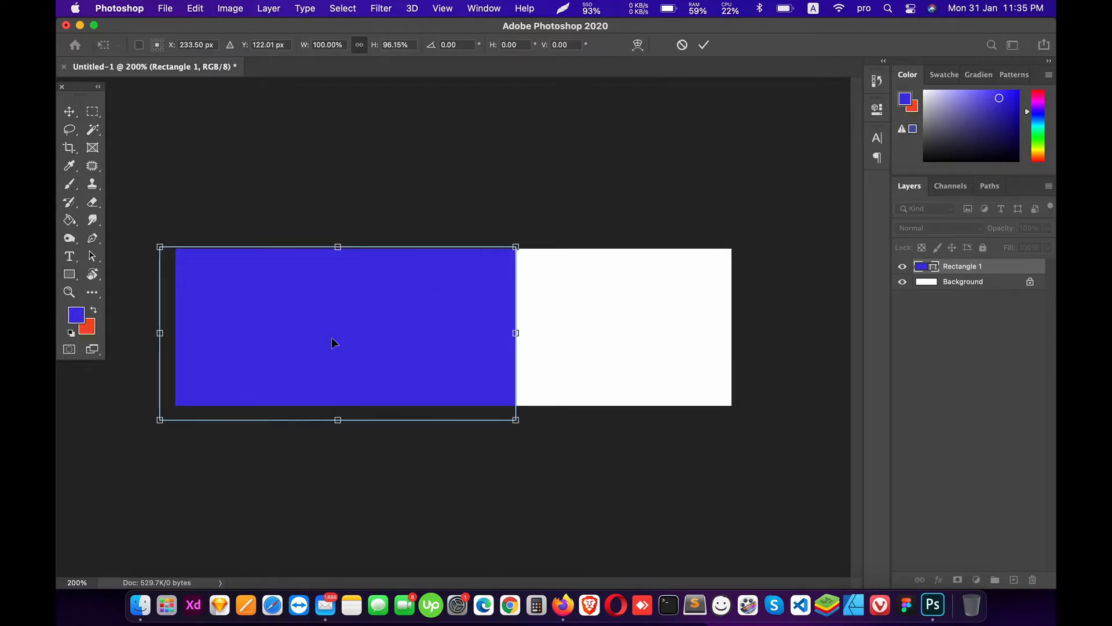
drag(333, 420, 334, 407)
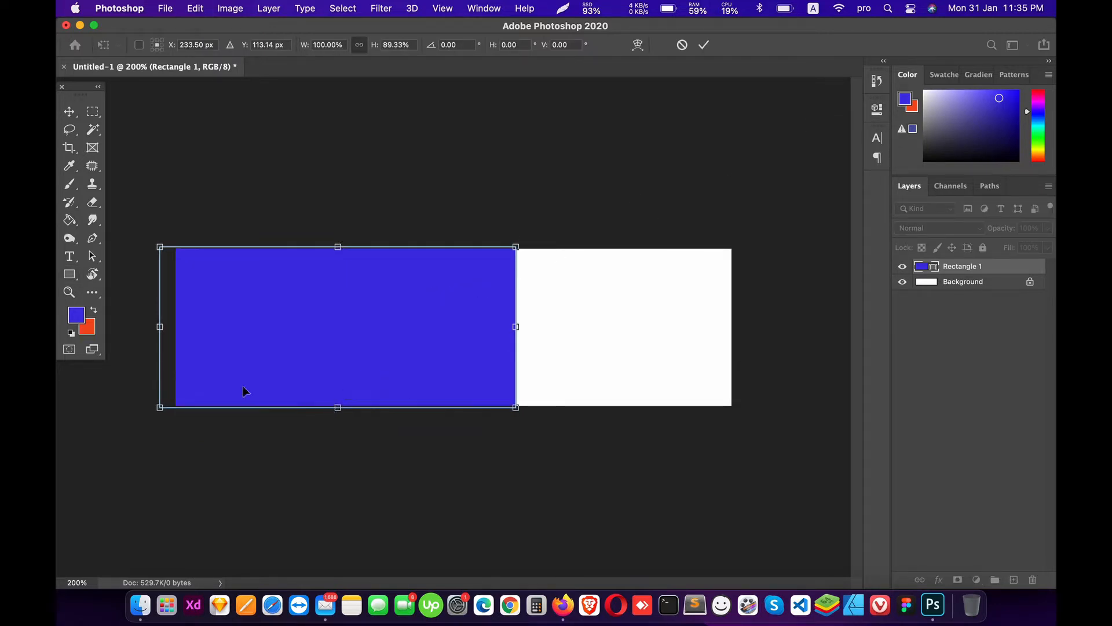
drag(159, 328, 174, 328)
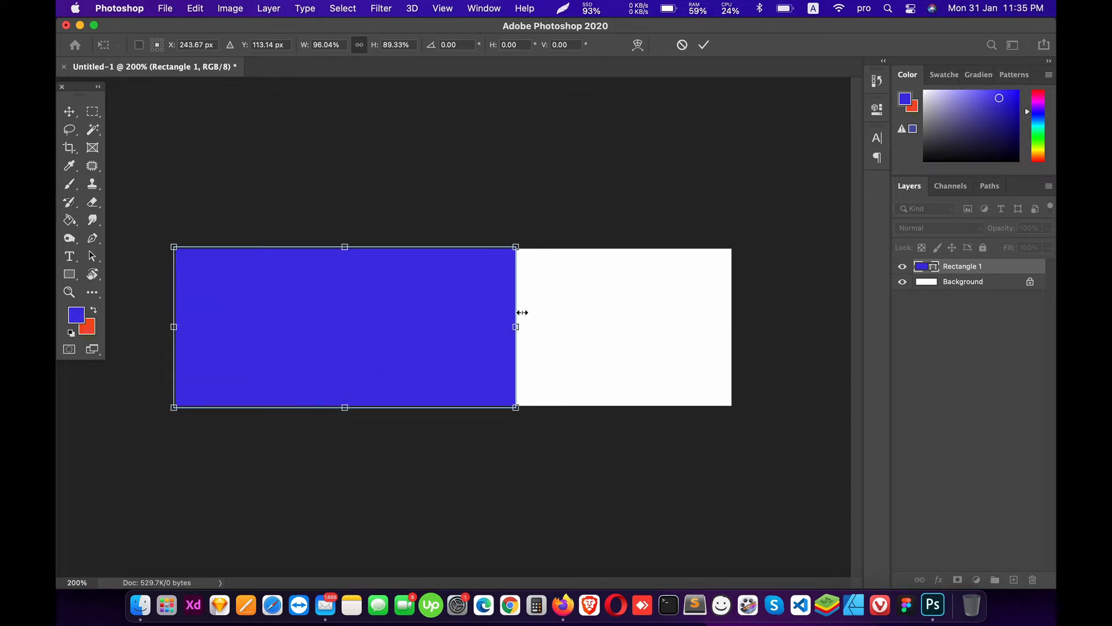
drag(516, 315, 452, 314)
key(Return)
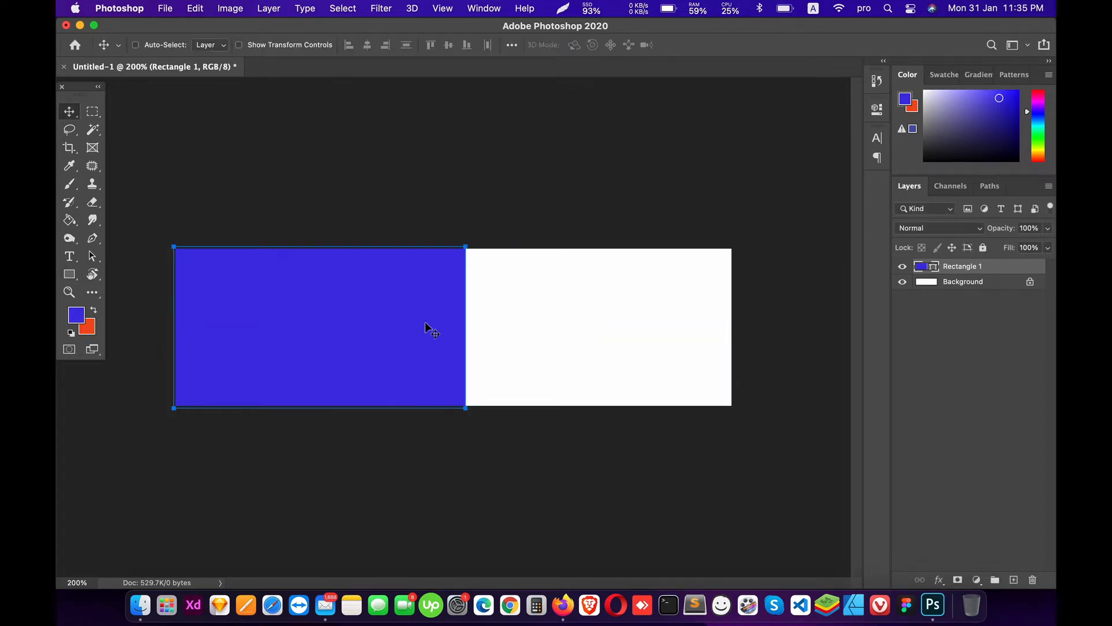
Step: Reselect the Rectangle 1 layer and check its transform bounds without changing it
click(962, 282)
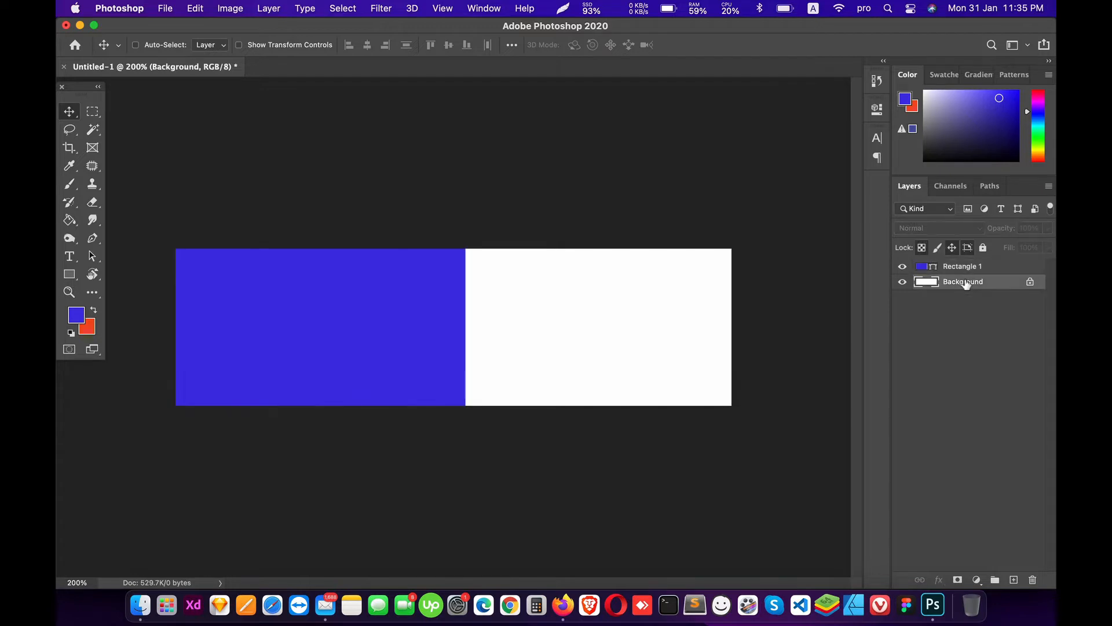
click(964, 267)
key(ctrl+t)
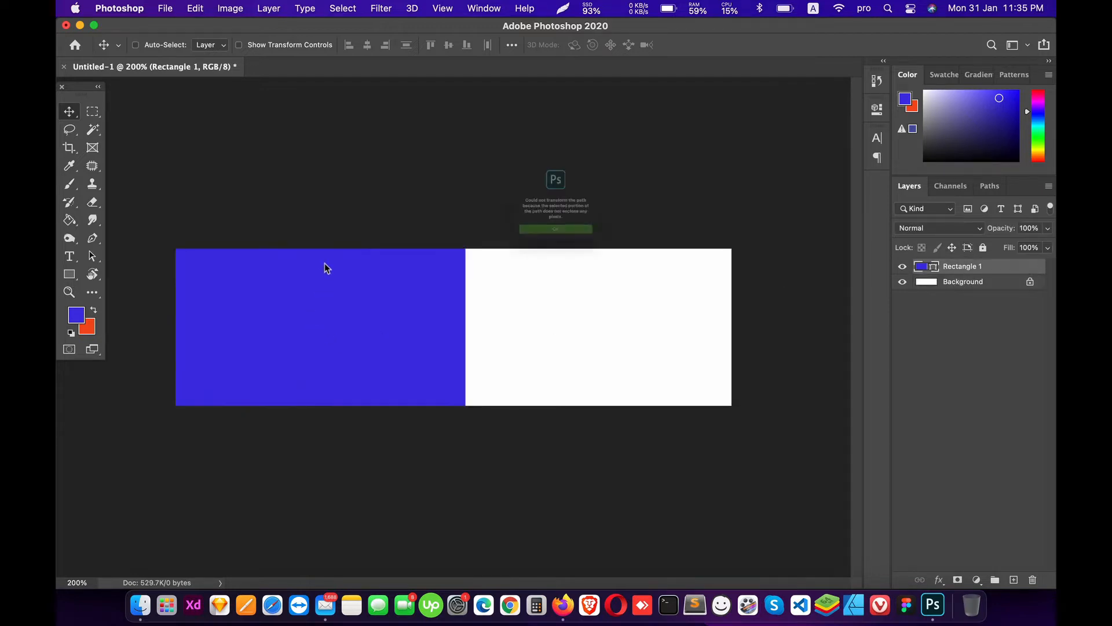
click(570, 263)
key(ctrl+t)
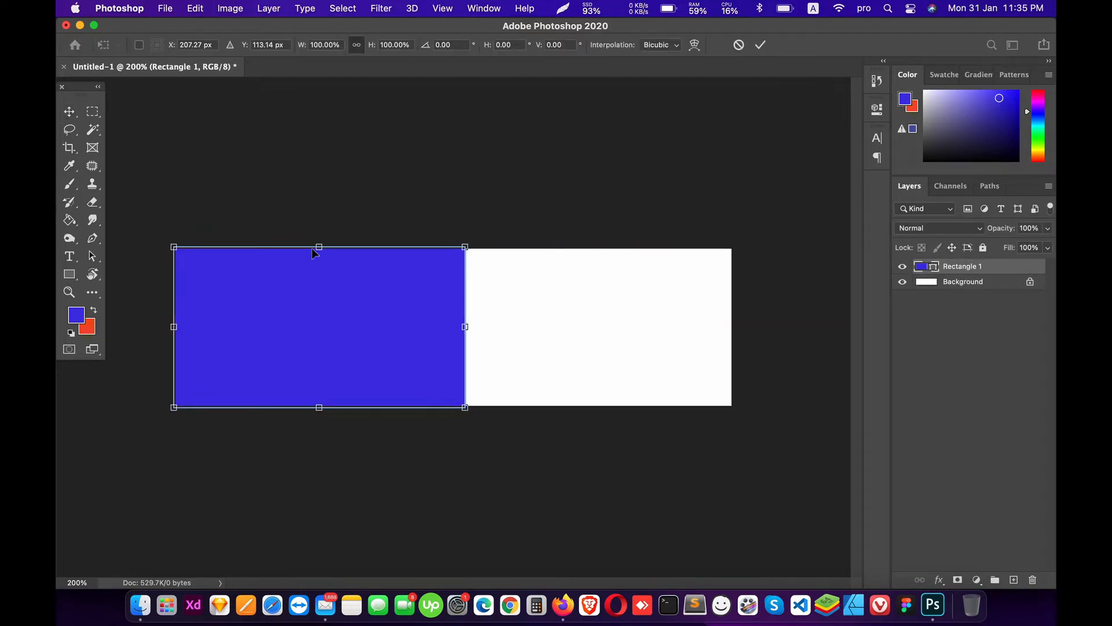
key(Escape)
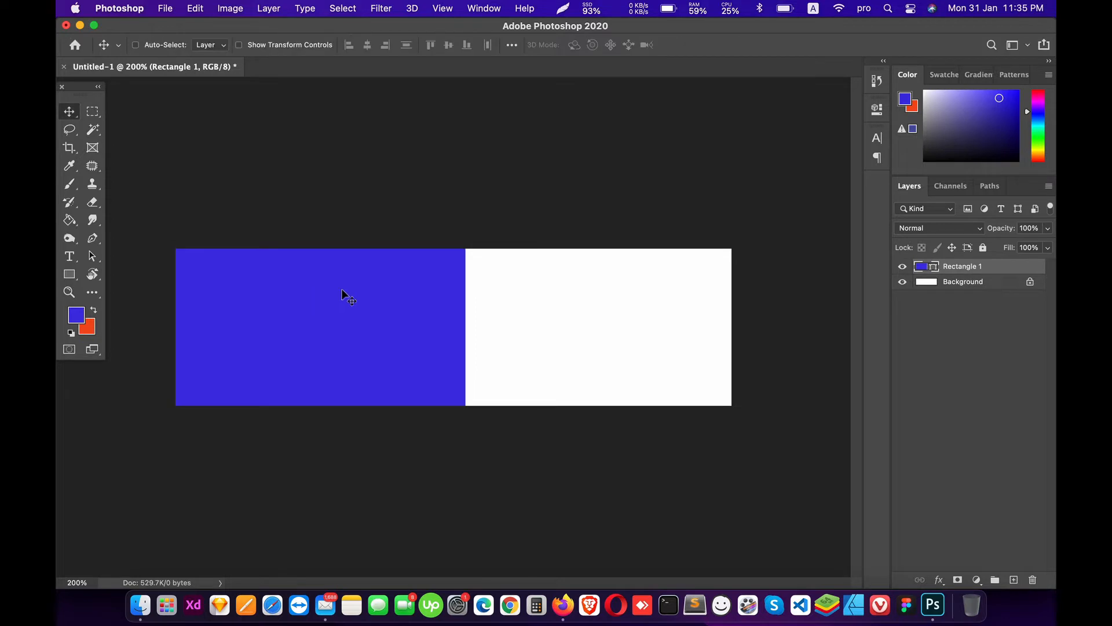
Step: Recolour the rectangle fill to a brighter, more saturated sky blue, #187edc
double_click(937, 267)
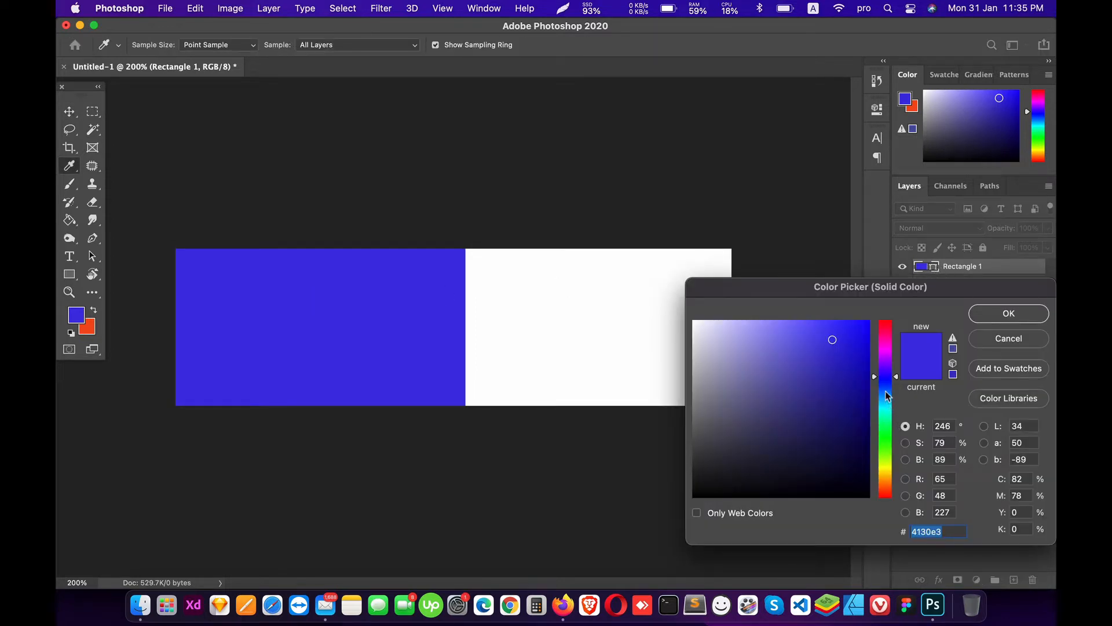
click(887, 396)
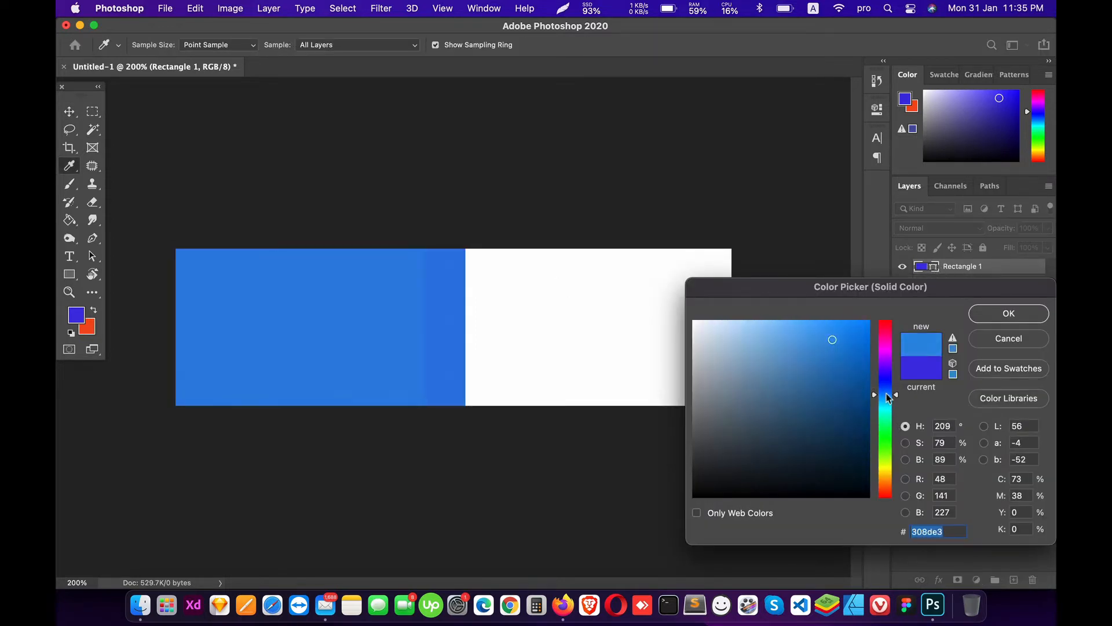
drag(836, 347, 850, 344)
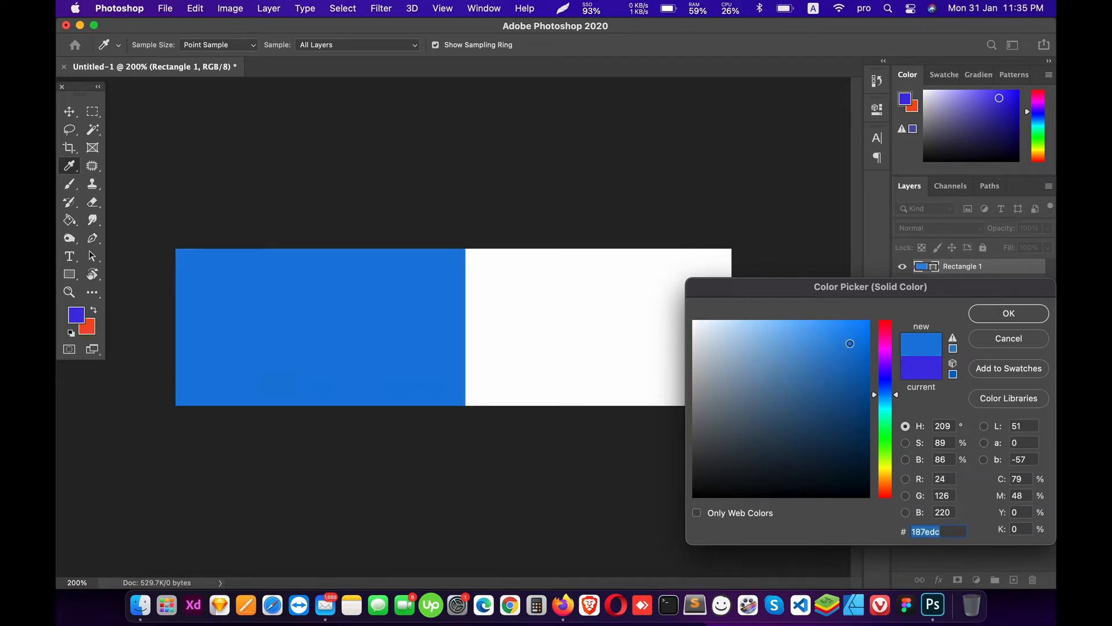
click(1006, 315)
Step: Narrow the blue panel slightly and place it in a collapsed Group 1
key(ctrl+t)
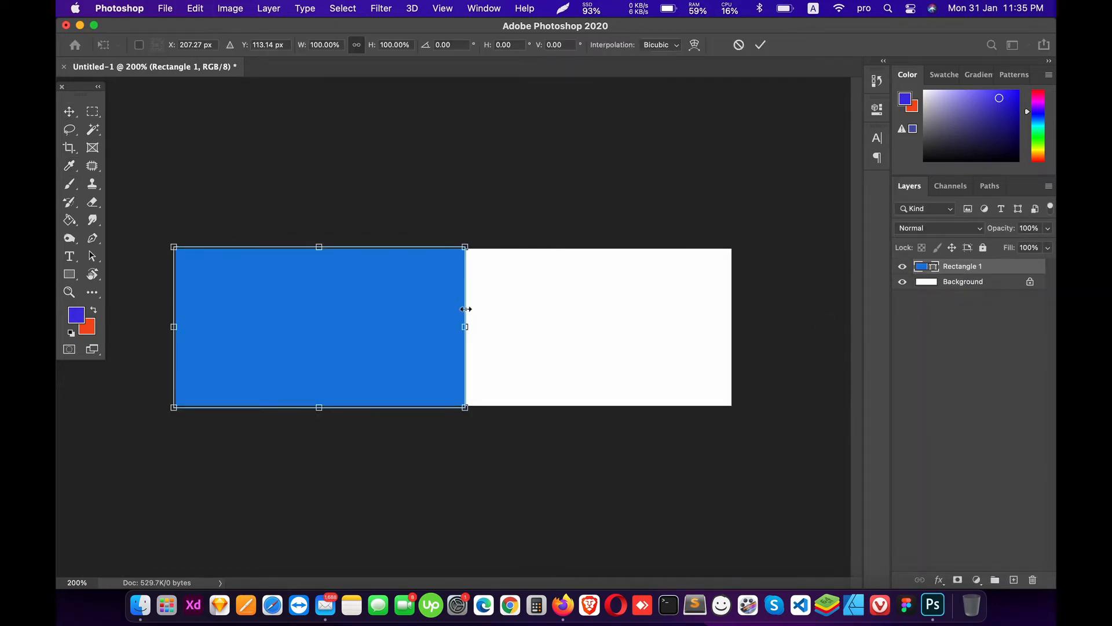
drag(466, 323, 456, 326)
key(Return)
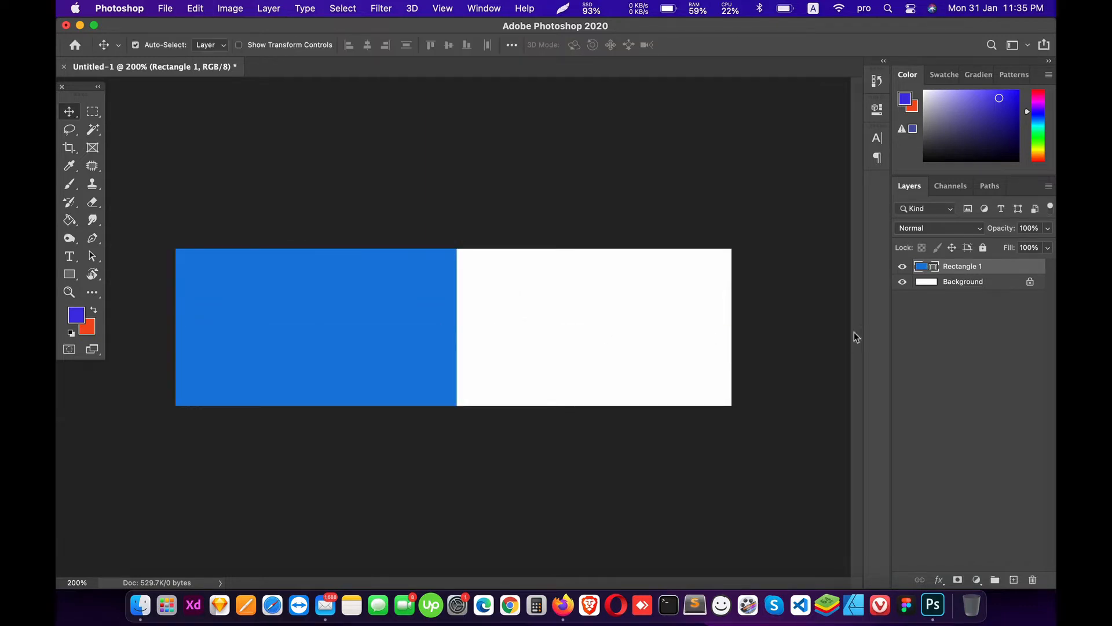
key(ctrl+g)
click(917, 269)
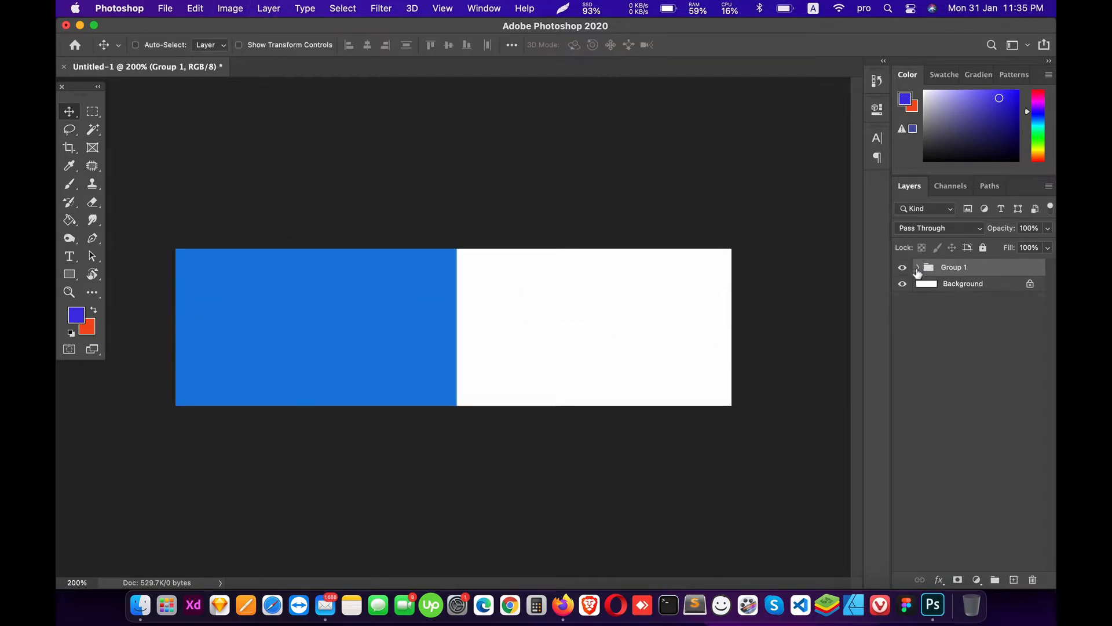
Step: Draw a 145 px rounded square with 10 px corner radius mid-canvas
click(69, 274)
click(127, 292)
click(69, 274)
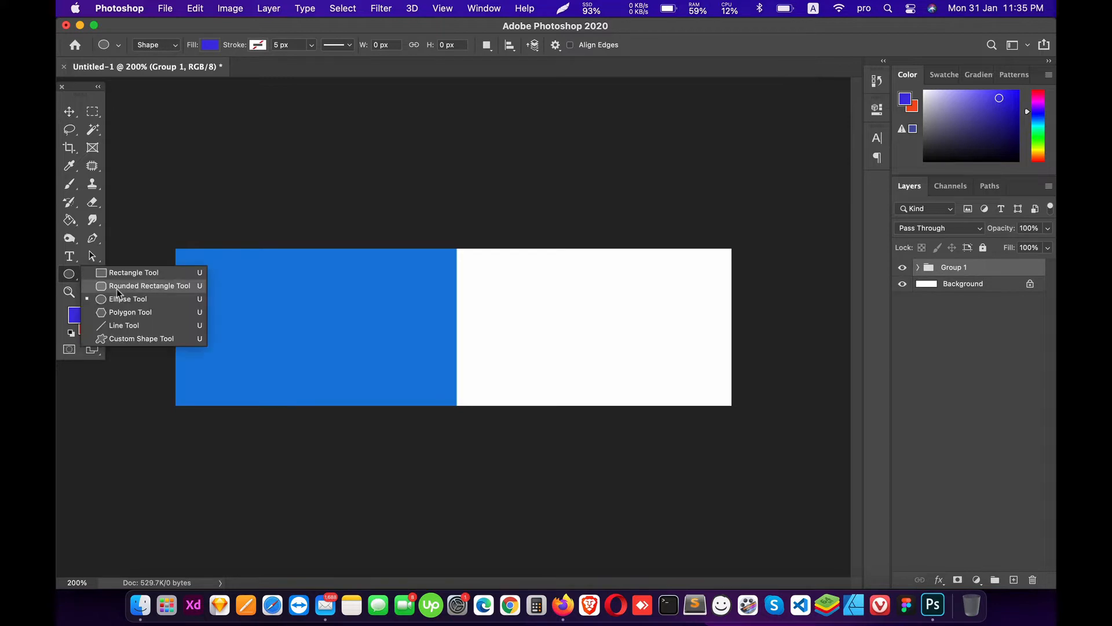
click(116, 289)
click(617, 44)
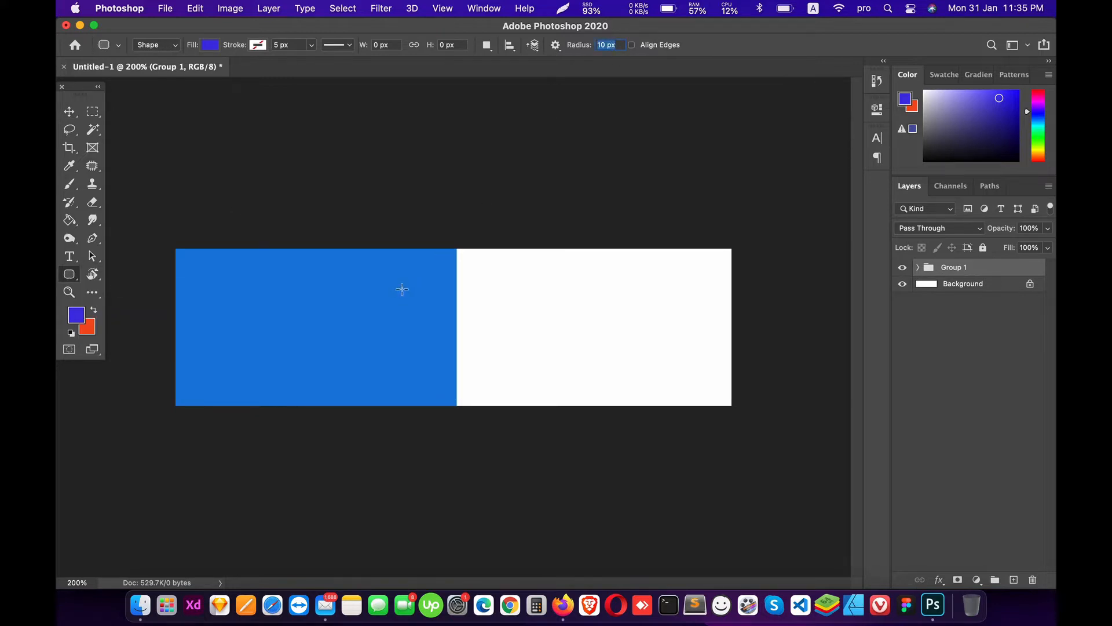
drag(398, 277, 536, 378)
click(838, 104)
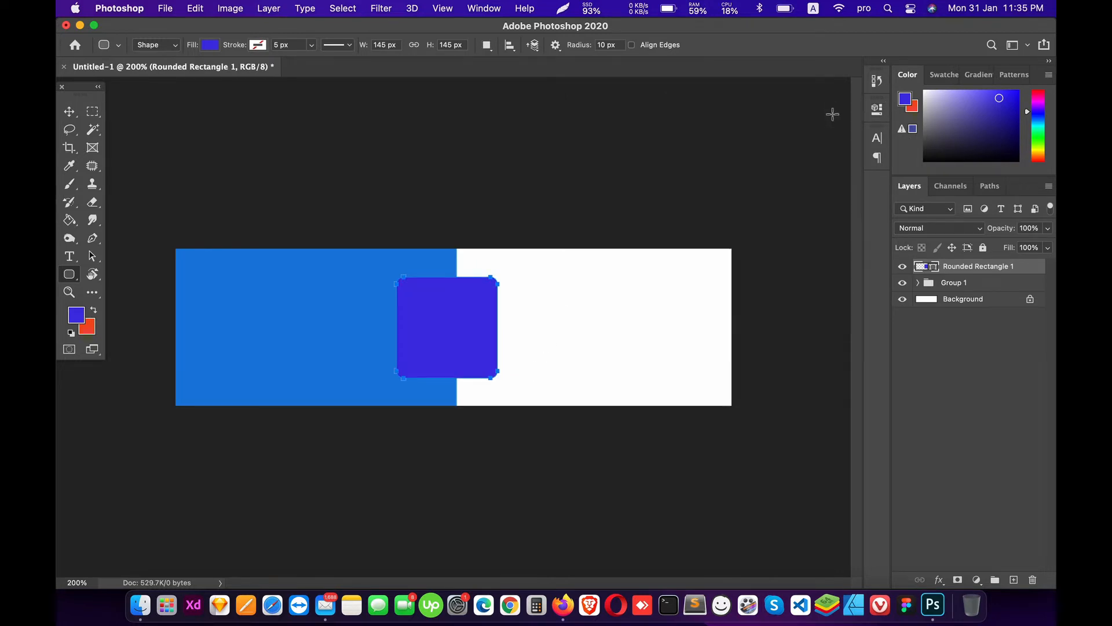
Step: Set the rounded square's fill to light grey #c5c5c5
double_click(935, 271)
click(683, 315)
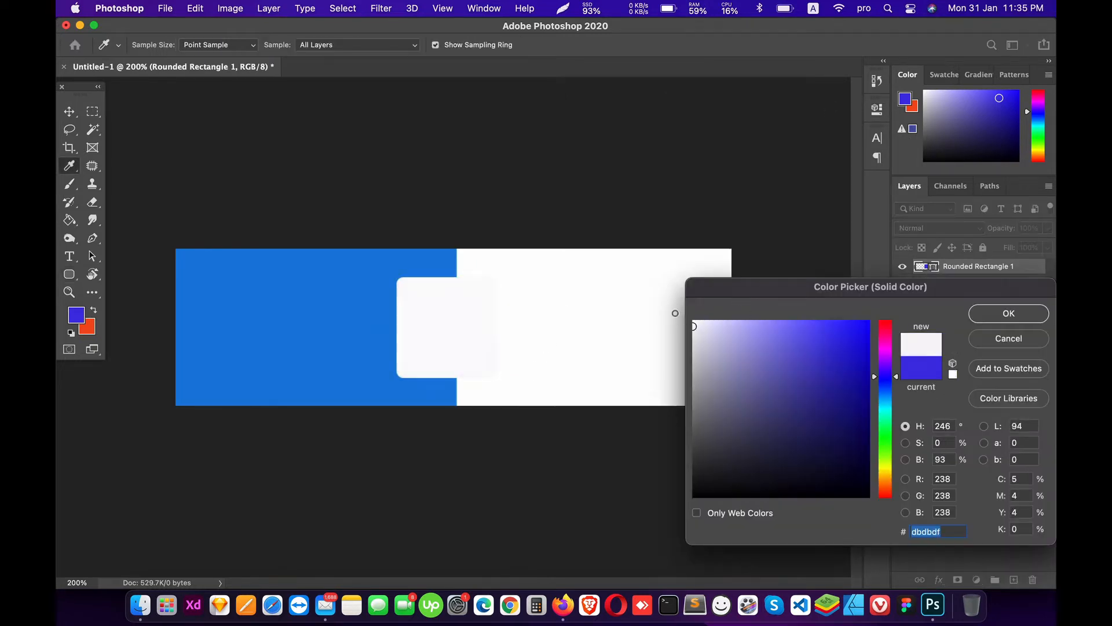
drag(743, 357, 660, 360)
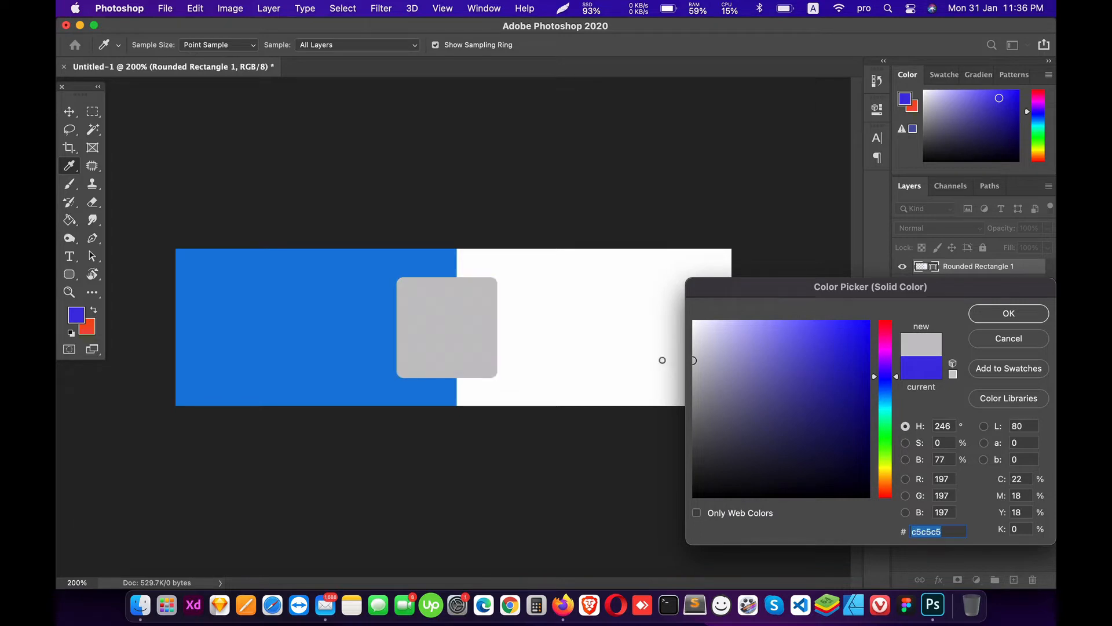
click(975, 320)
Step: Nudge the grey square 11 px right and slightly down, then group it as Group 2
key(v)
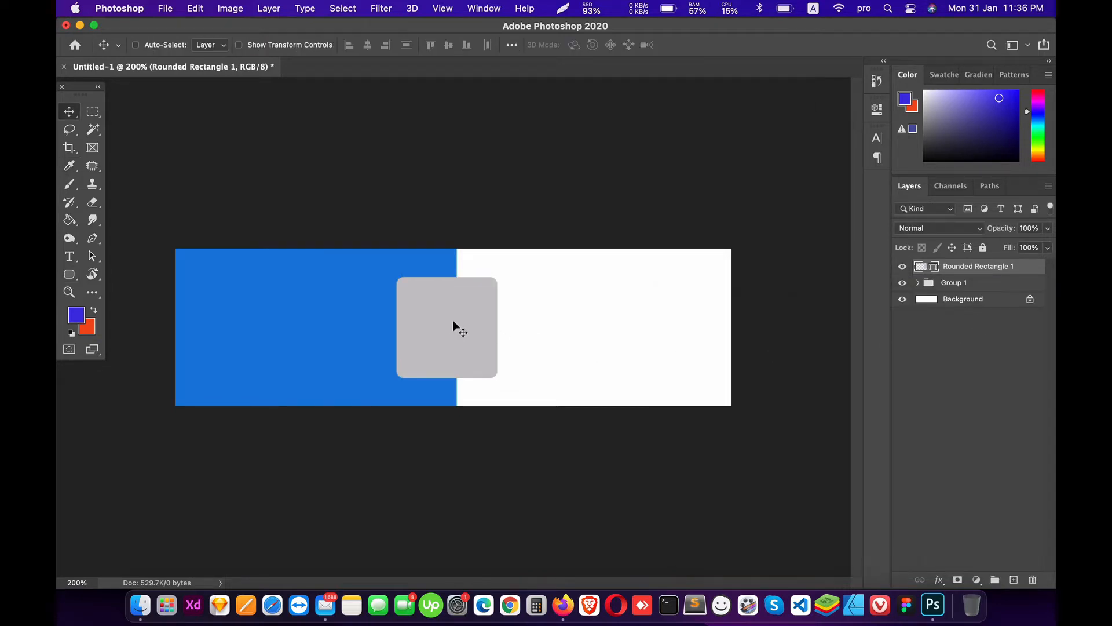
drag(457, 326, 461, 322)
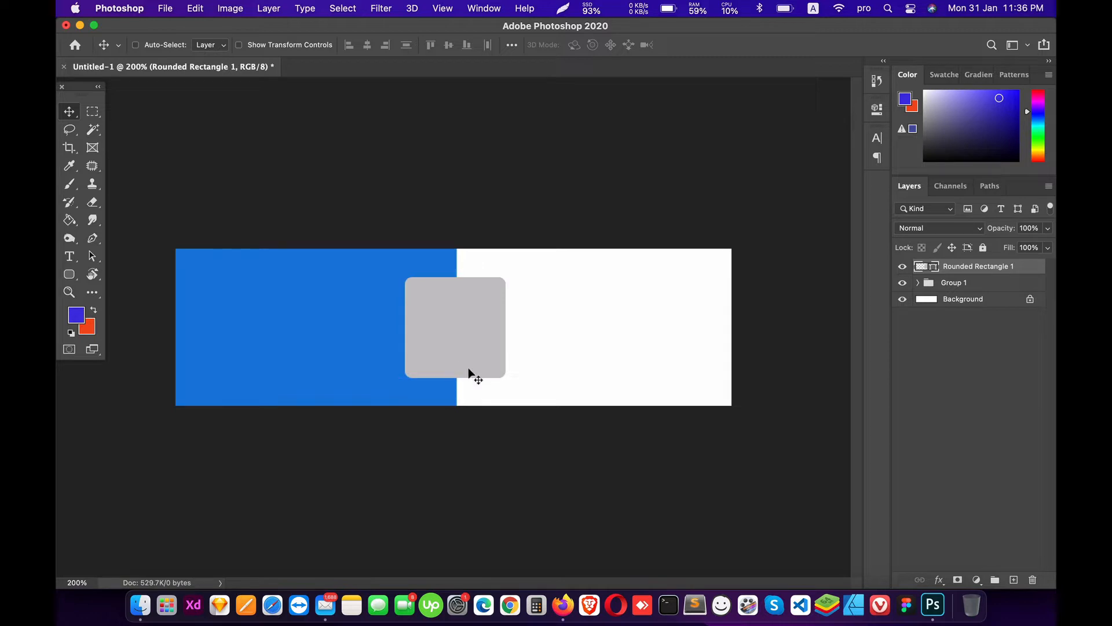
key(Down)
key(Down)
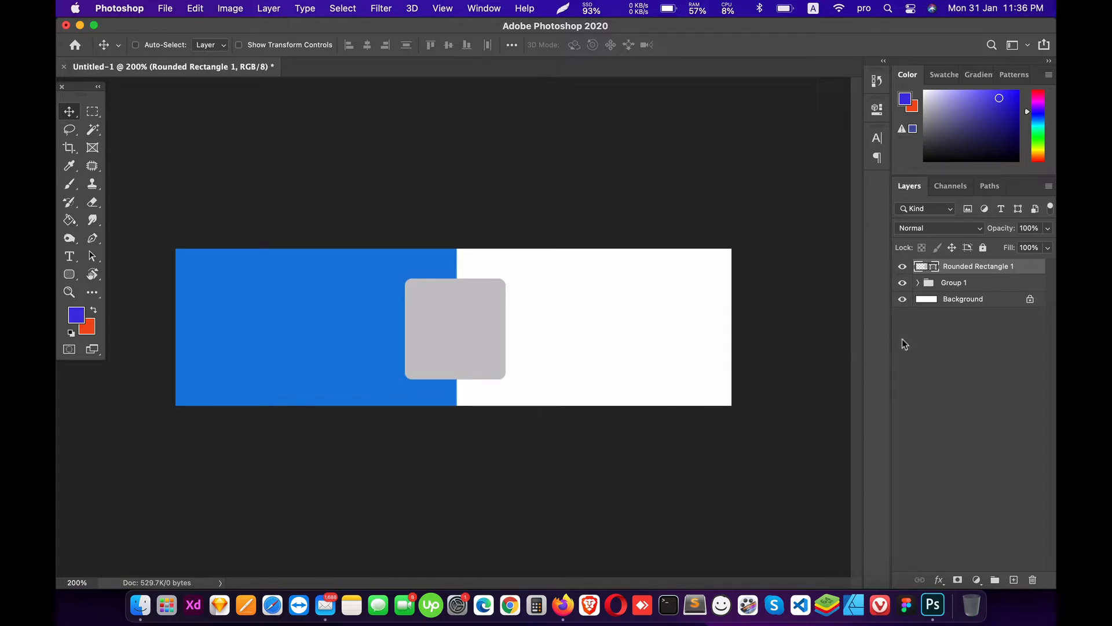
key(super+g)
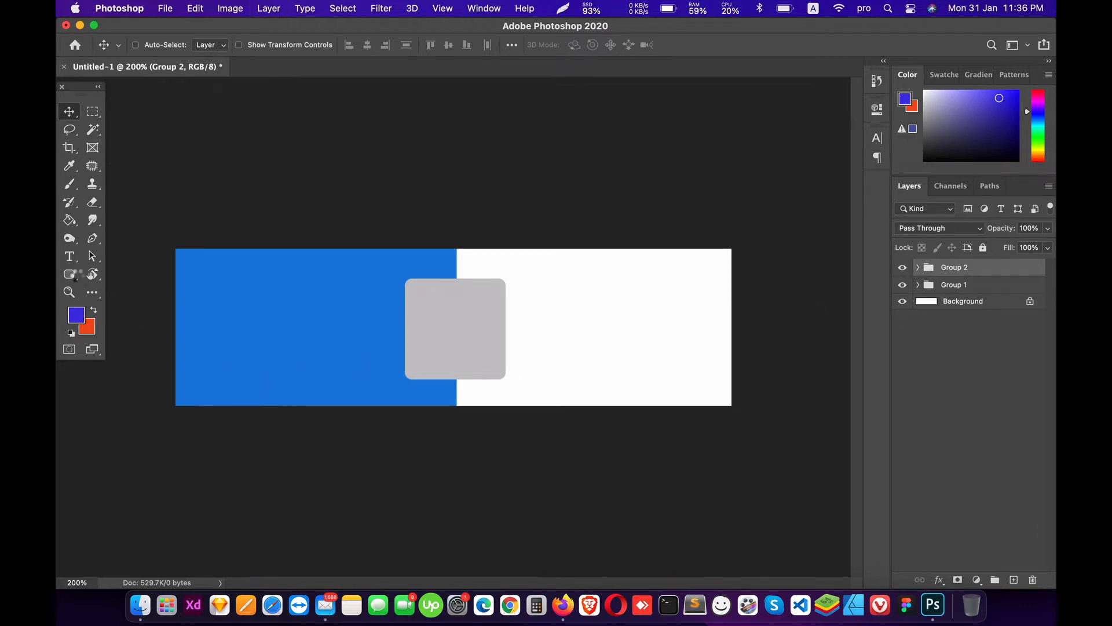
Step: Add a white text line on the blue panel containing the cardholder's name
click(69, 256)
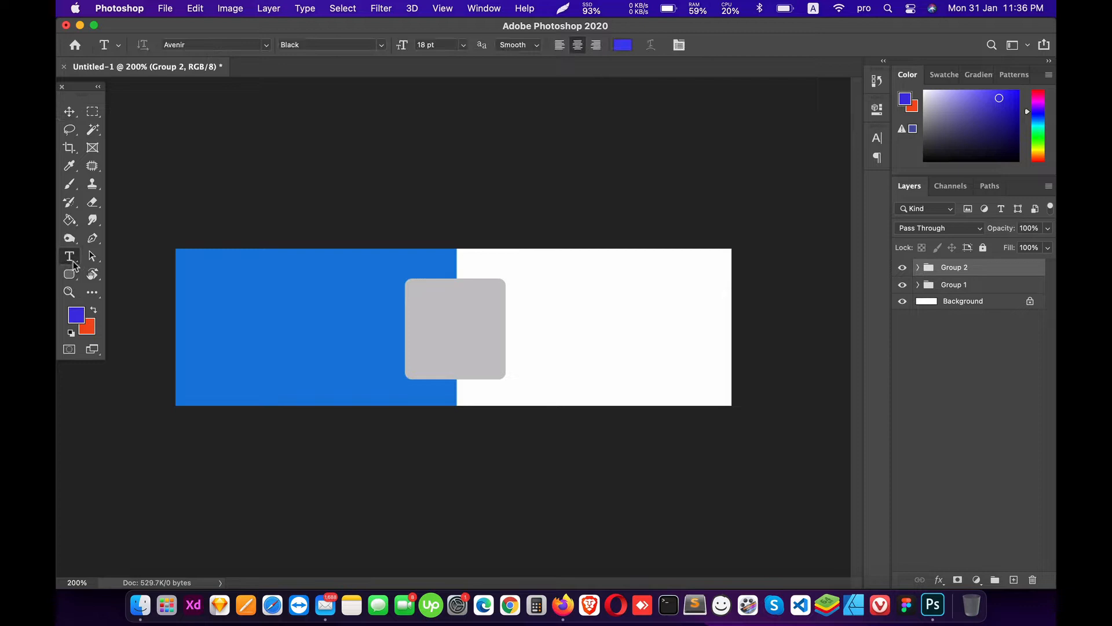
click(269, 300)
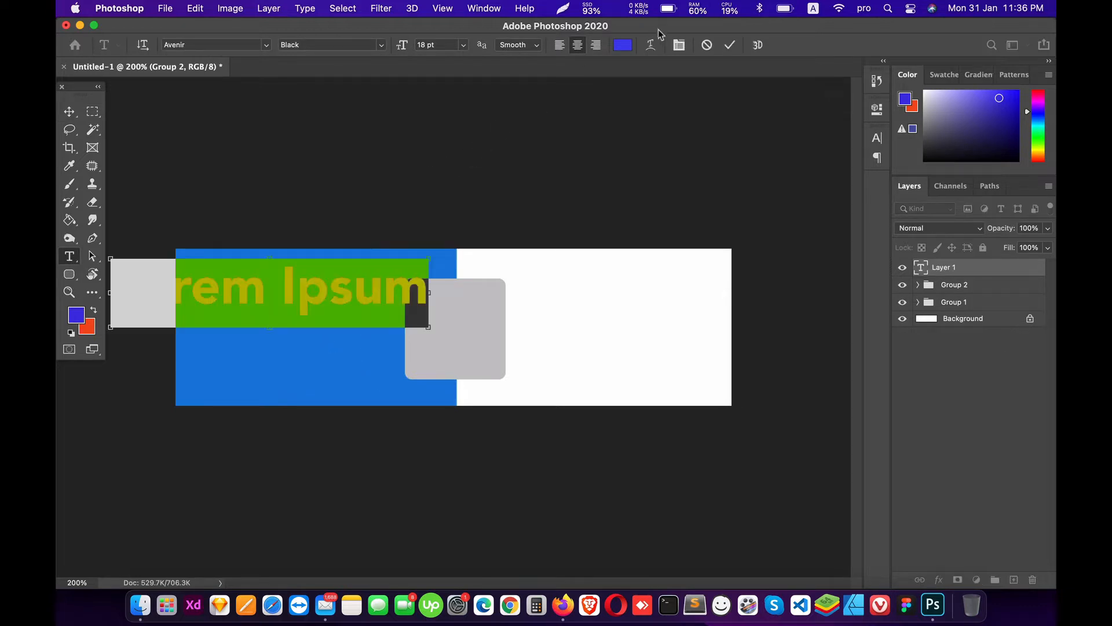
click(623, 46)
click(613, 255)
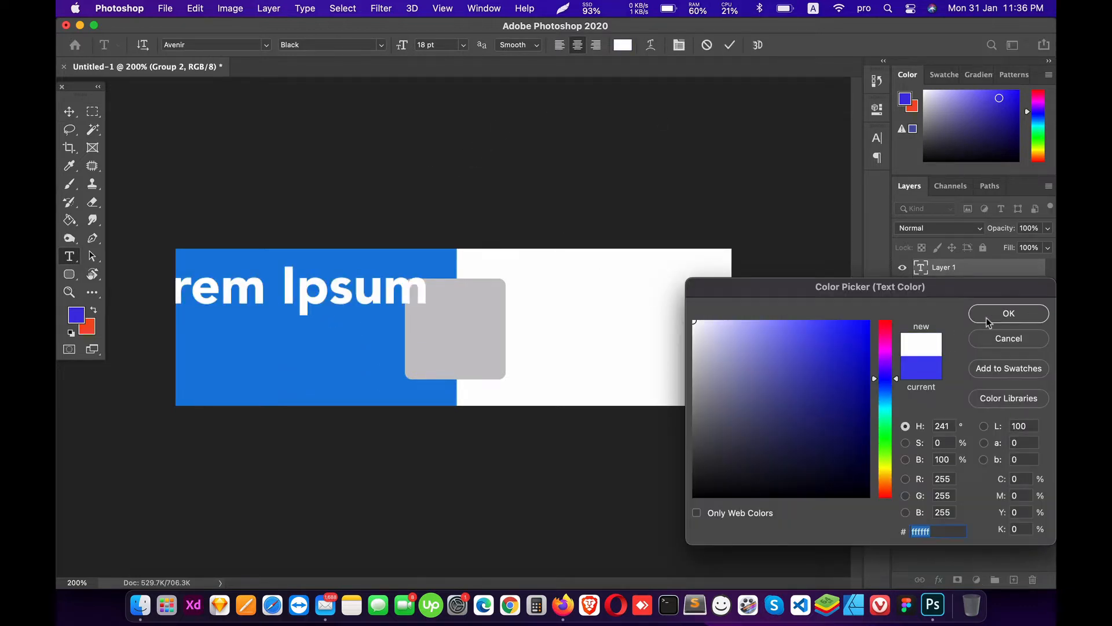
click(1006, 313)
key(super+Return)
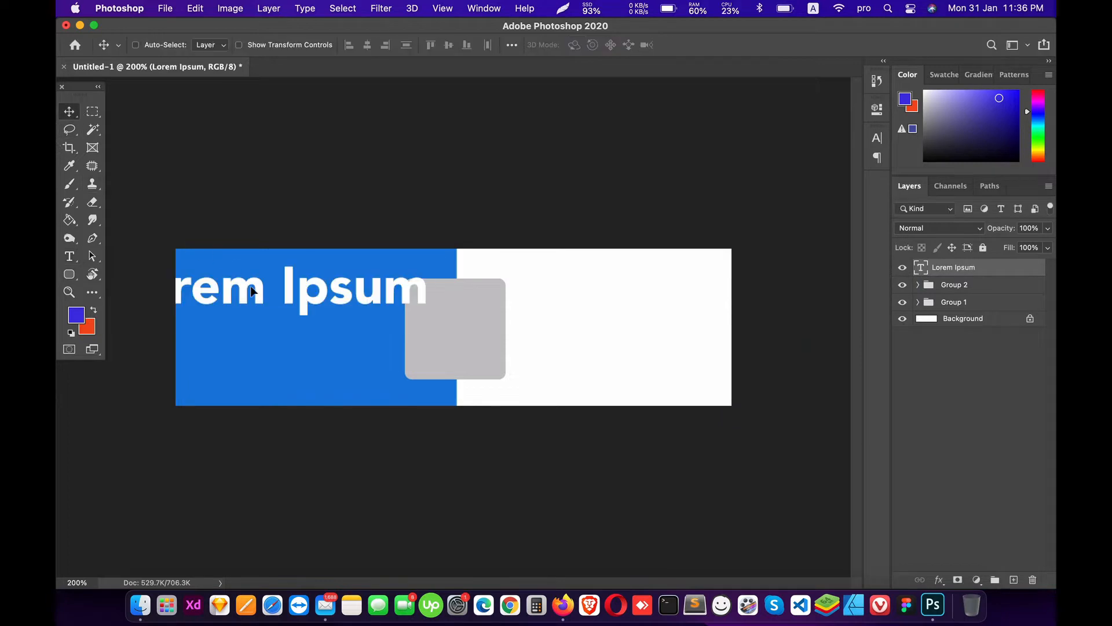
drag(264, 264, 342, 290)
triple_click(315, 314)
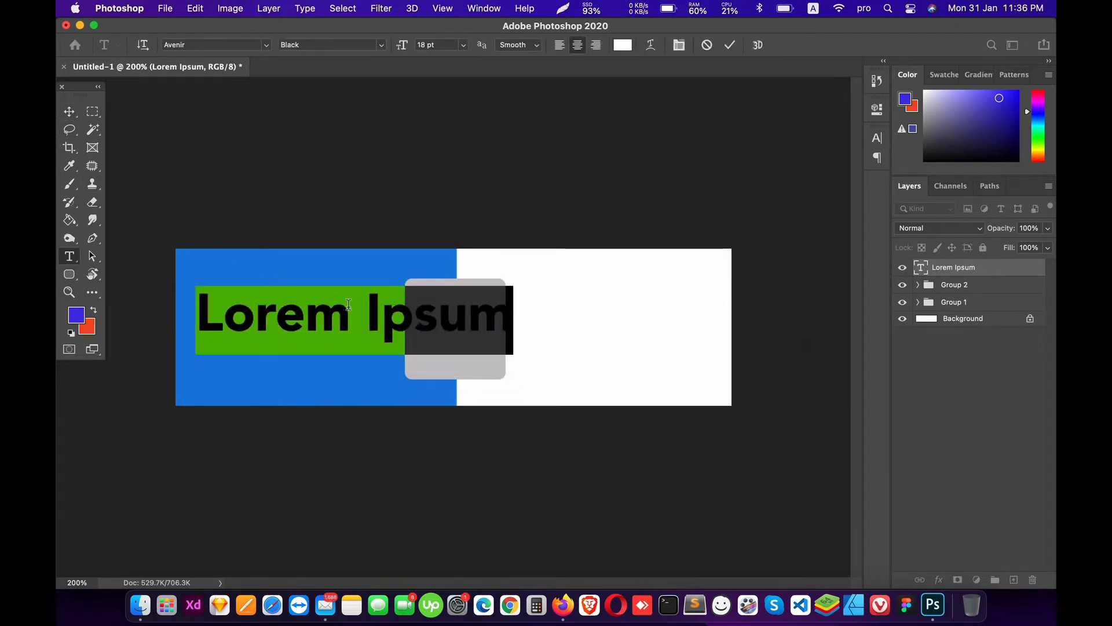
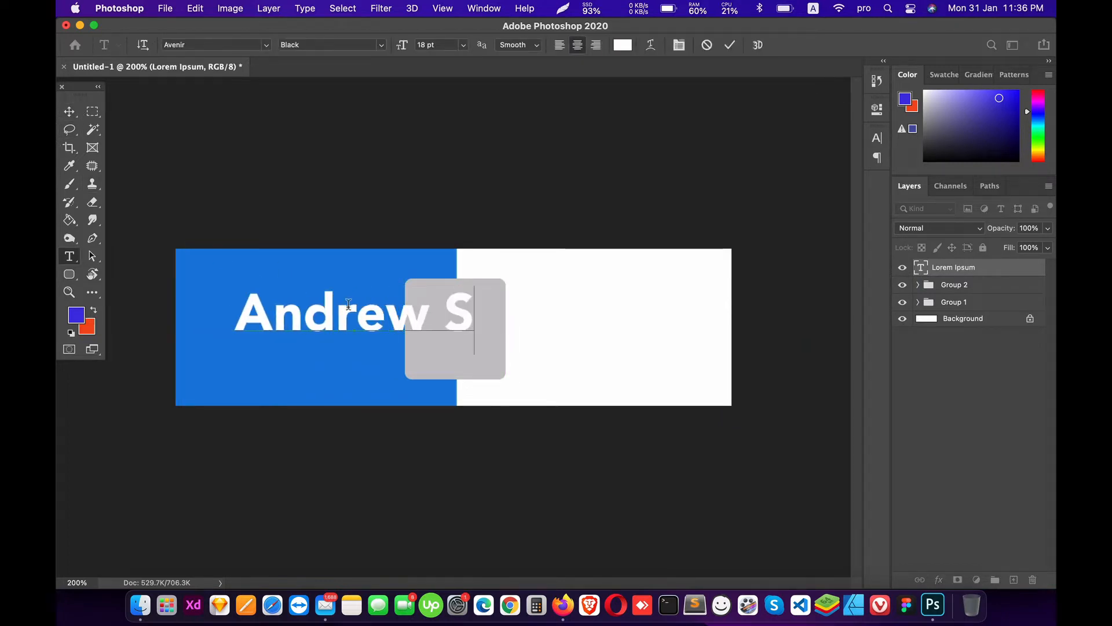
Step: Left-align the name, set it to 6 pt, and move it to the panel's upper-left
key(super+a)
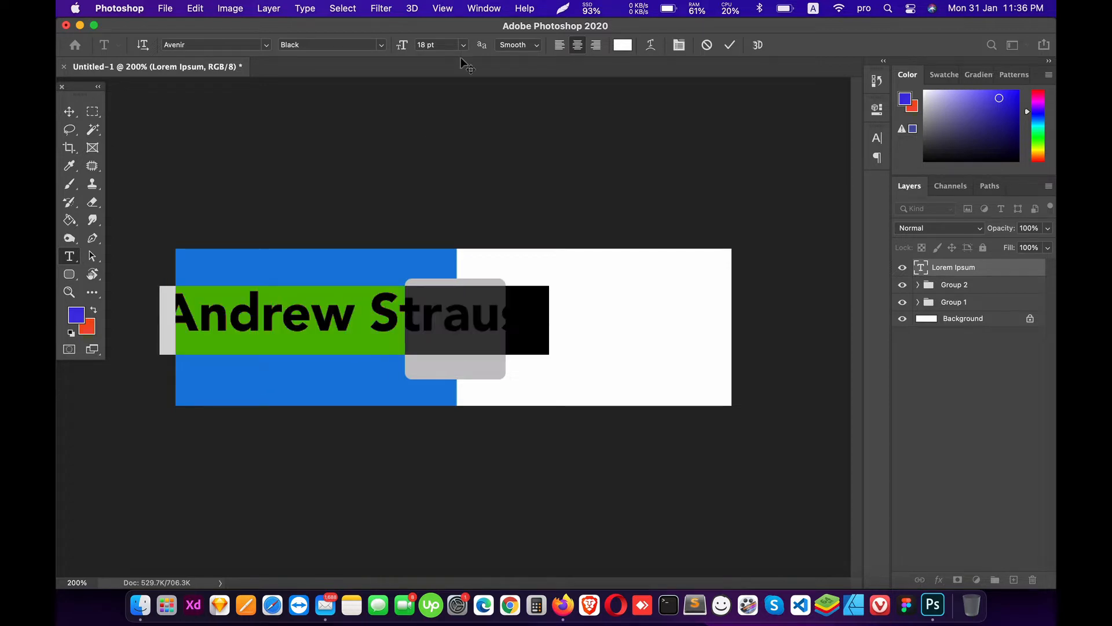
click(559, 45)
click(463, 45)
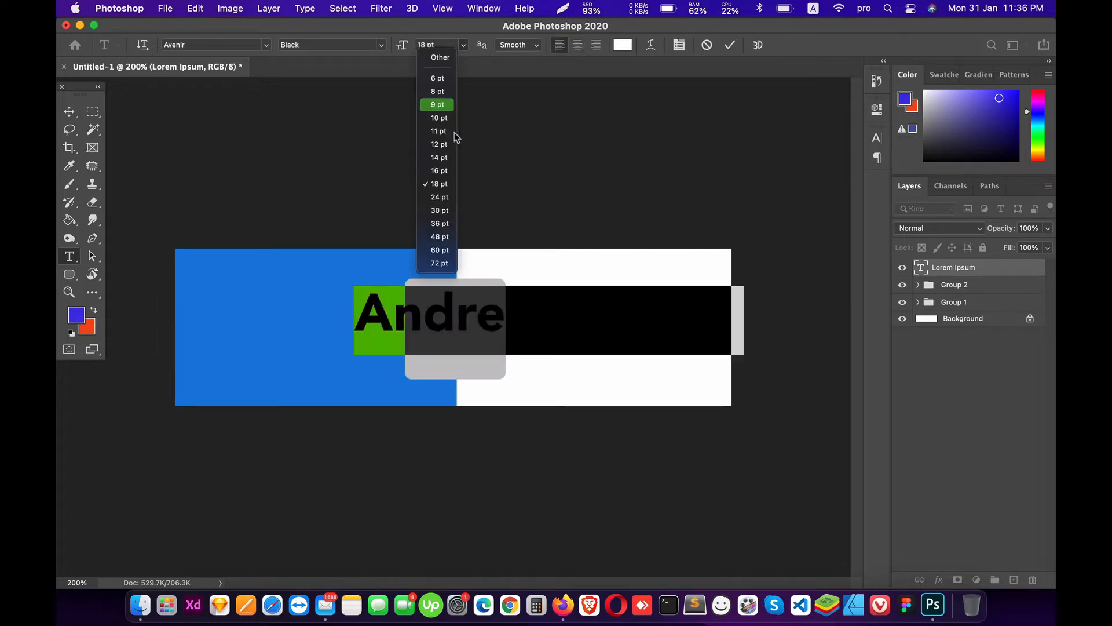
click(455, 143)
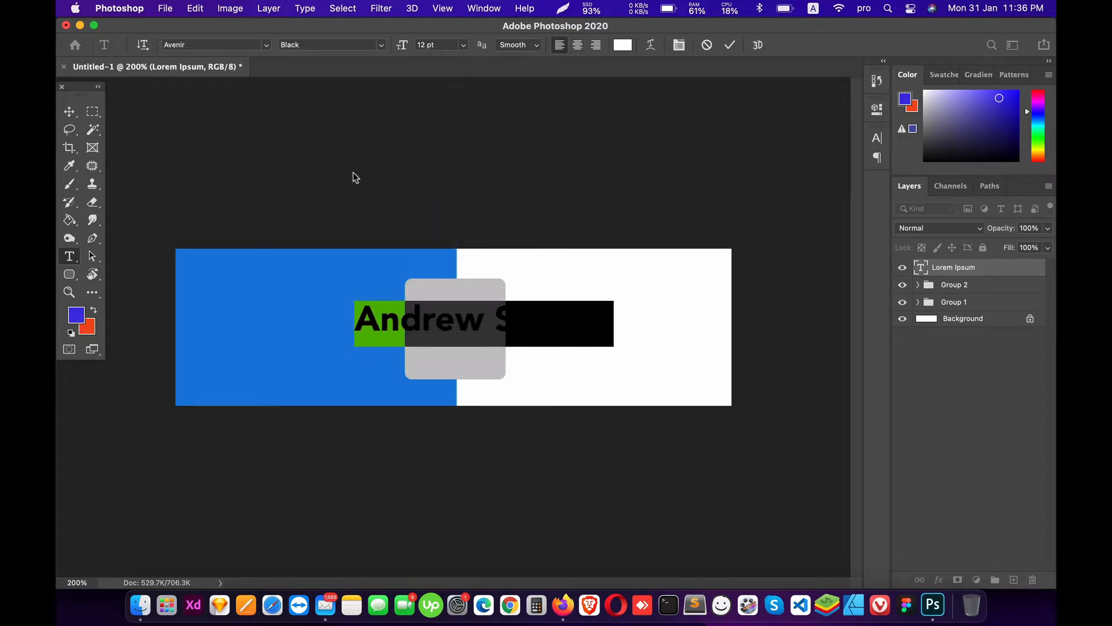
click(445, 45)
text(6)
key(Return)
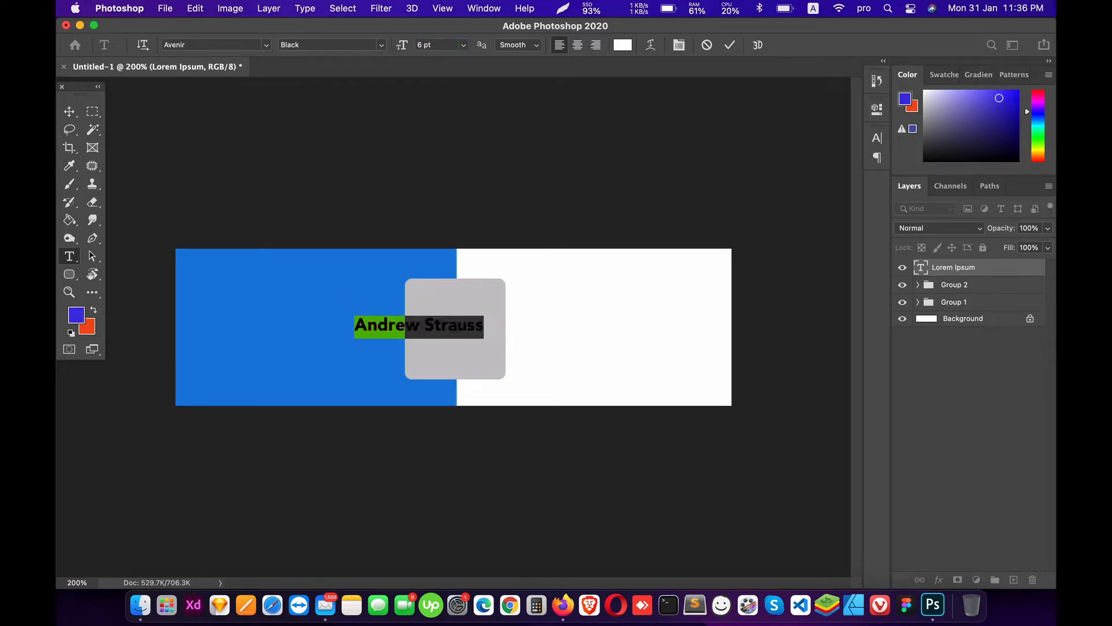
click(69, 111)
drag(363, 322, 321, 343)
Step: Set the name in Gilroy-Bold at 7 pt and nudge it slightly right and down
key(t)
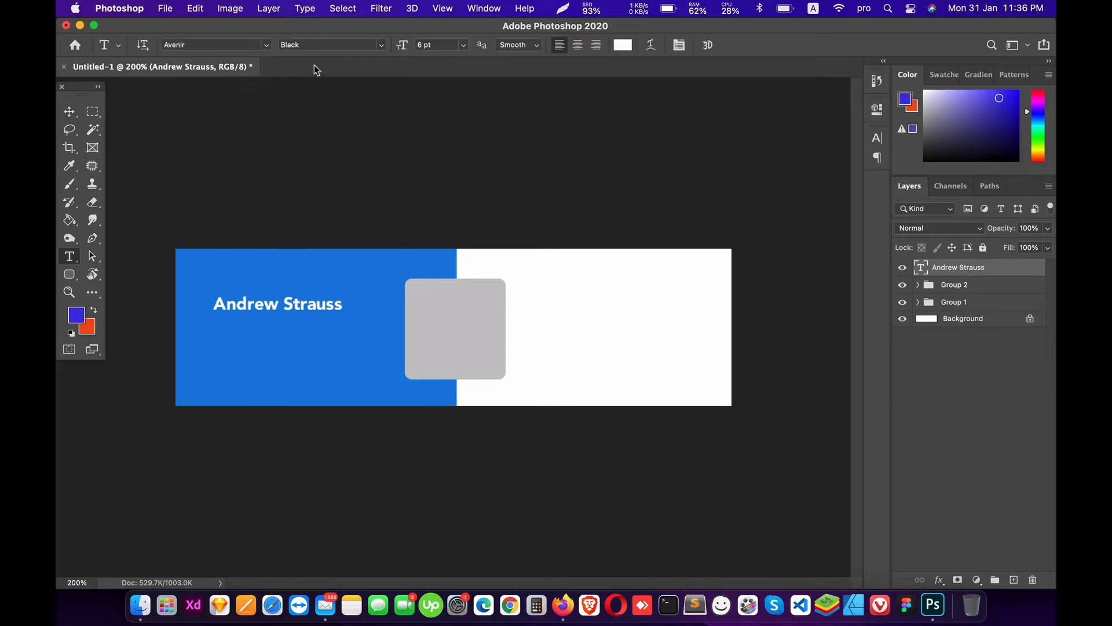
click(227, 39)
text(gil)
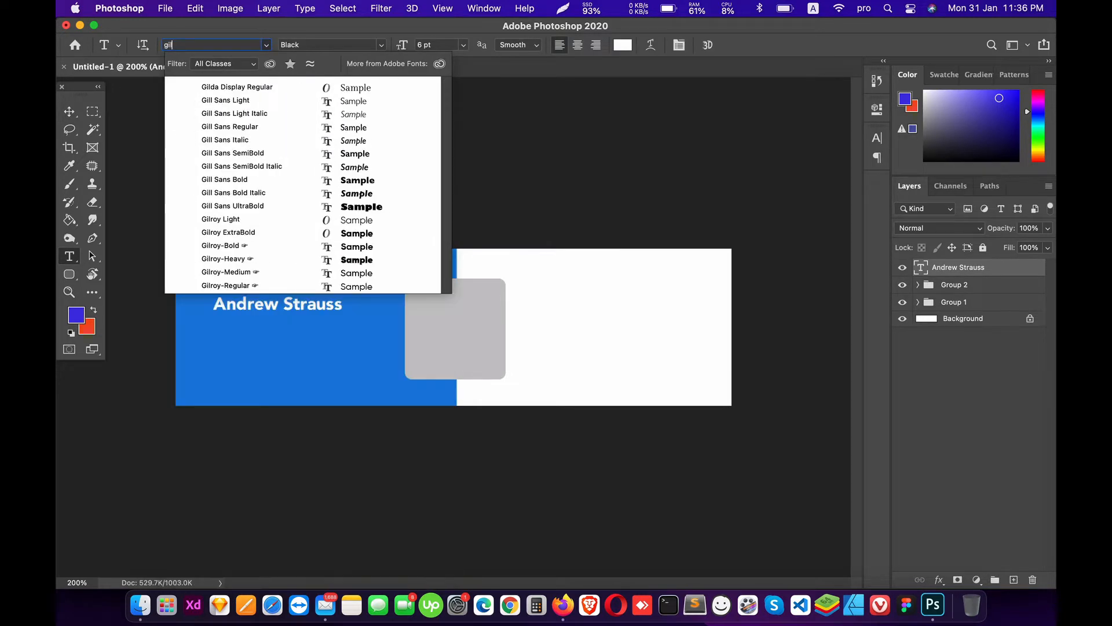
click(247, 247)
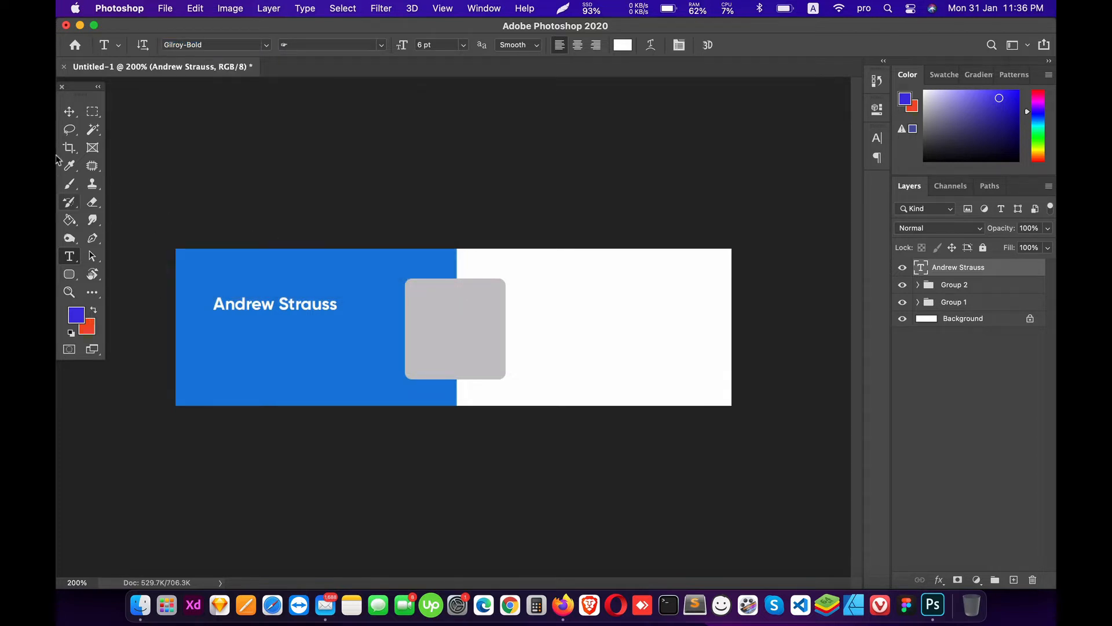
click(449, 45)
text(7)
key(Return)
click(68, 111)
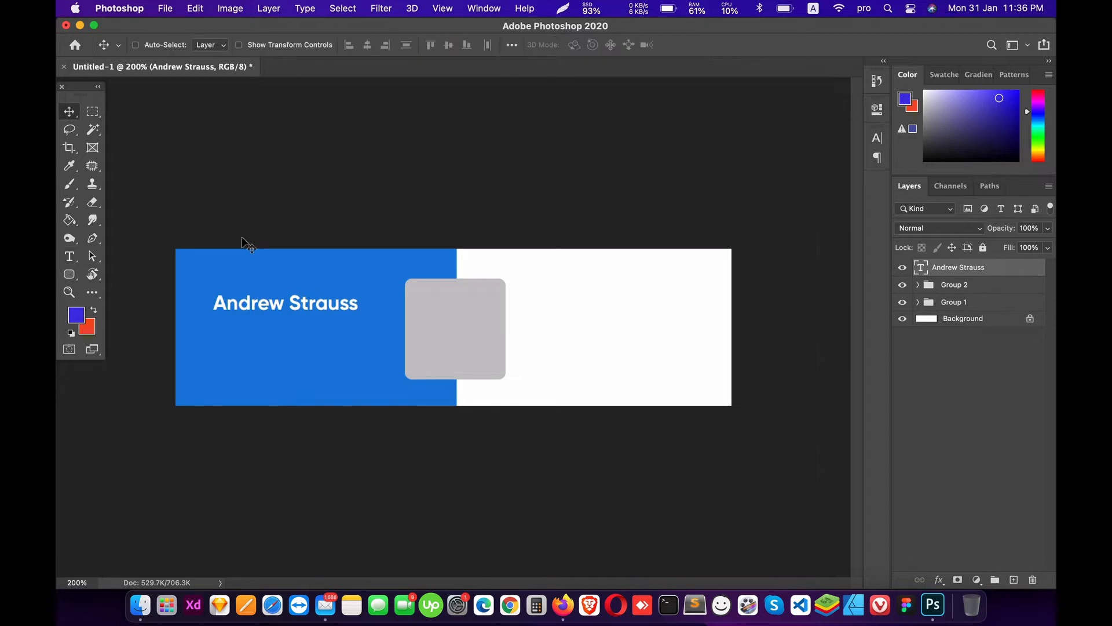
drag(281, 268, 284, 273)
Step: Keep Gilroy-Bold for the name and shift it about 9 px right and 3 px lower
key(t)
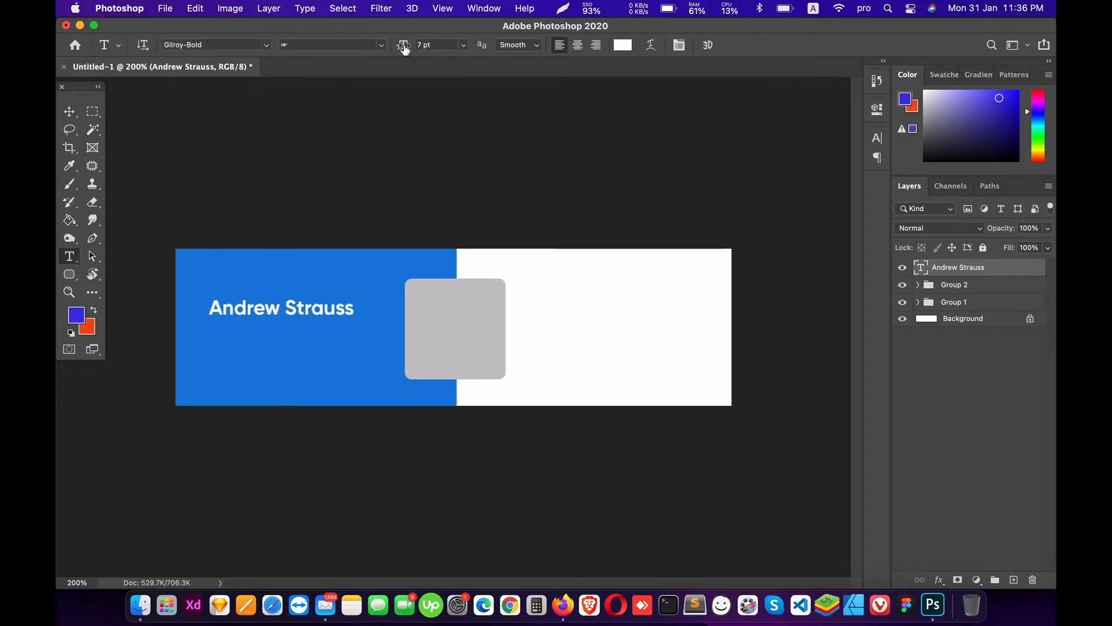
click(439, 45)
click(267, 45)
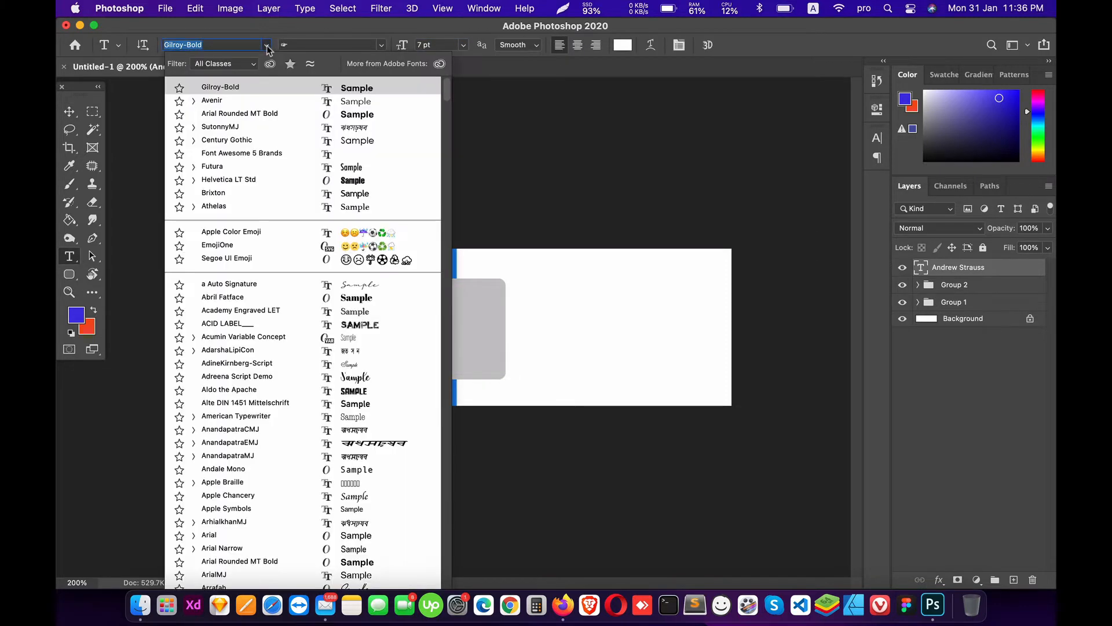
text(gl)
text(lr)
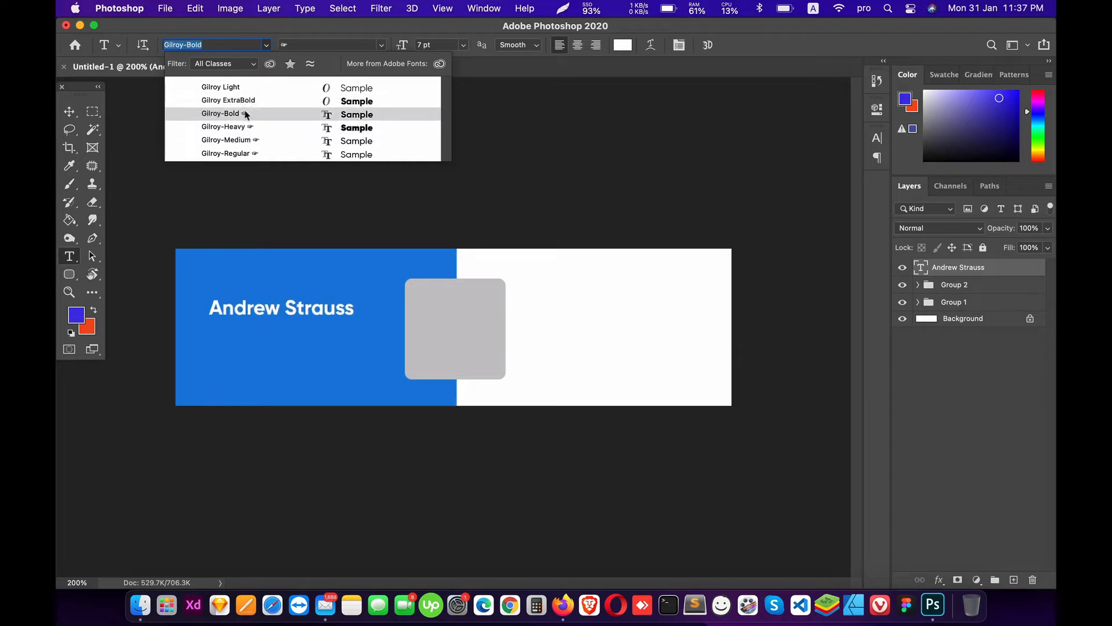
click(246, 115)
click(69, 111)
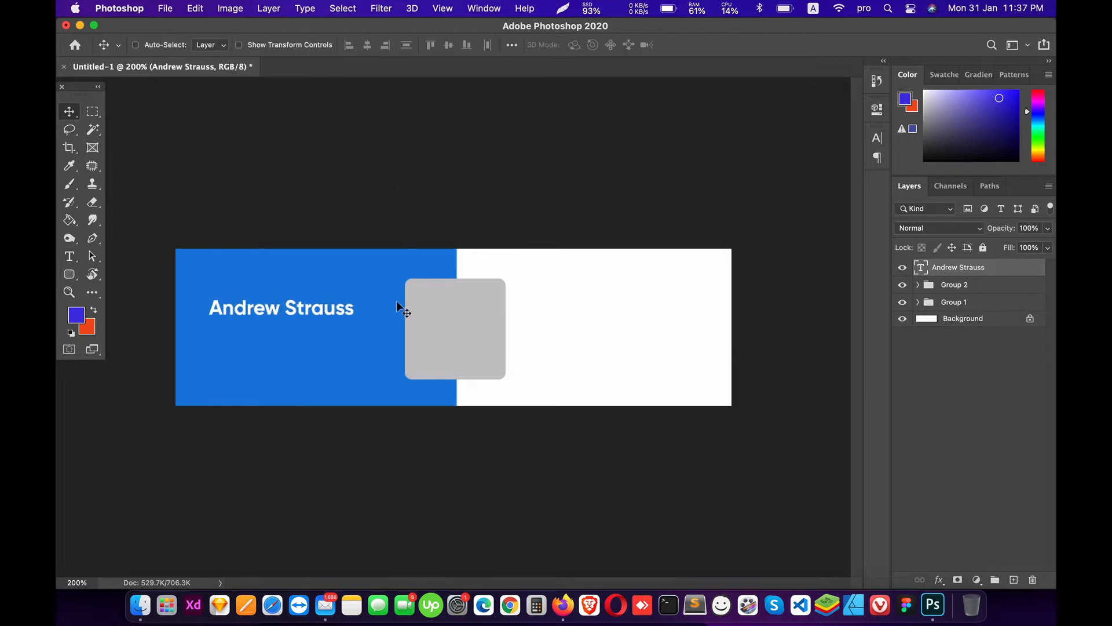
drag(303, 314, 309, 310)
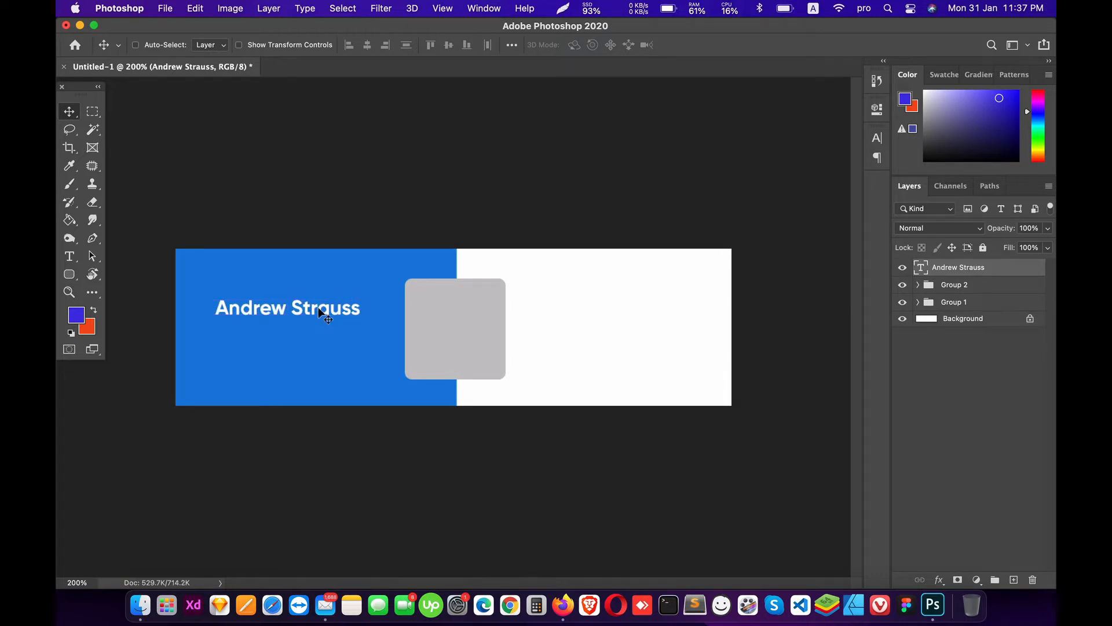
drag(320, 300, 319, 302)
Step: Start a Gilroy Light text line below the name and begin typing the title
key(t)
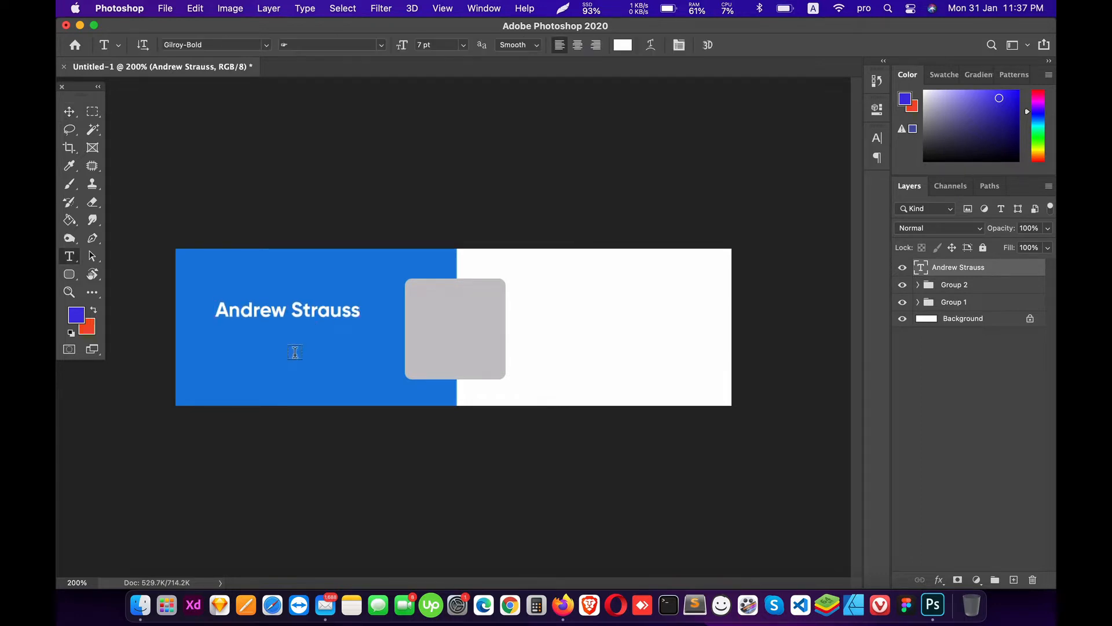
click(295, 354)
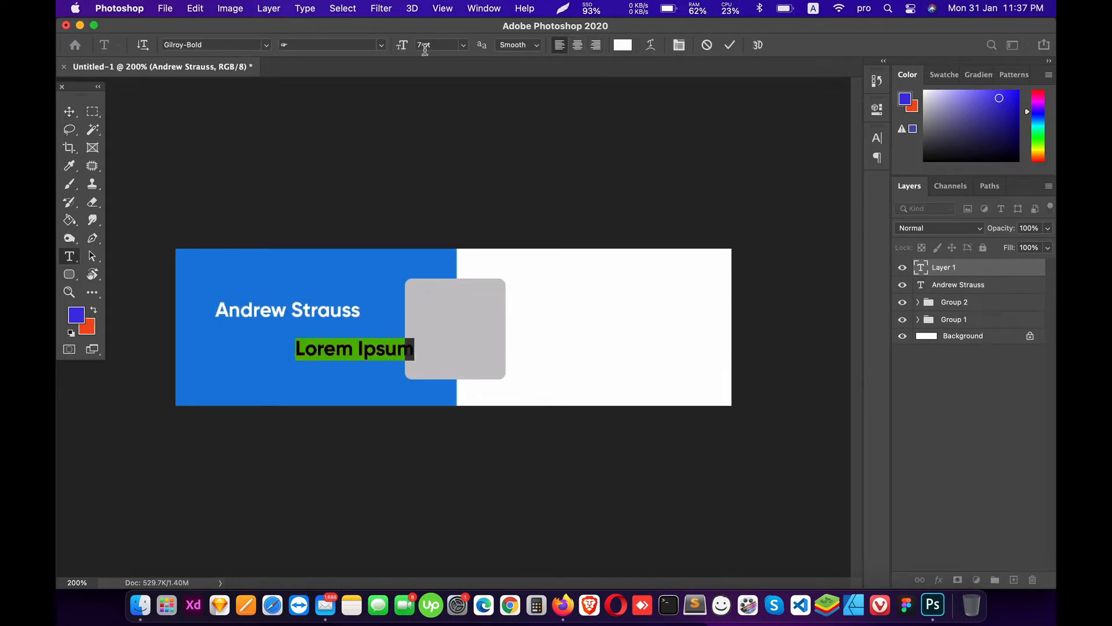
click(266, 46)
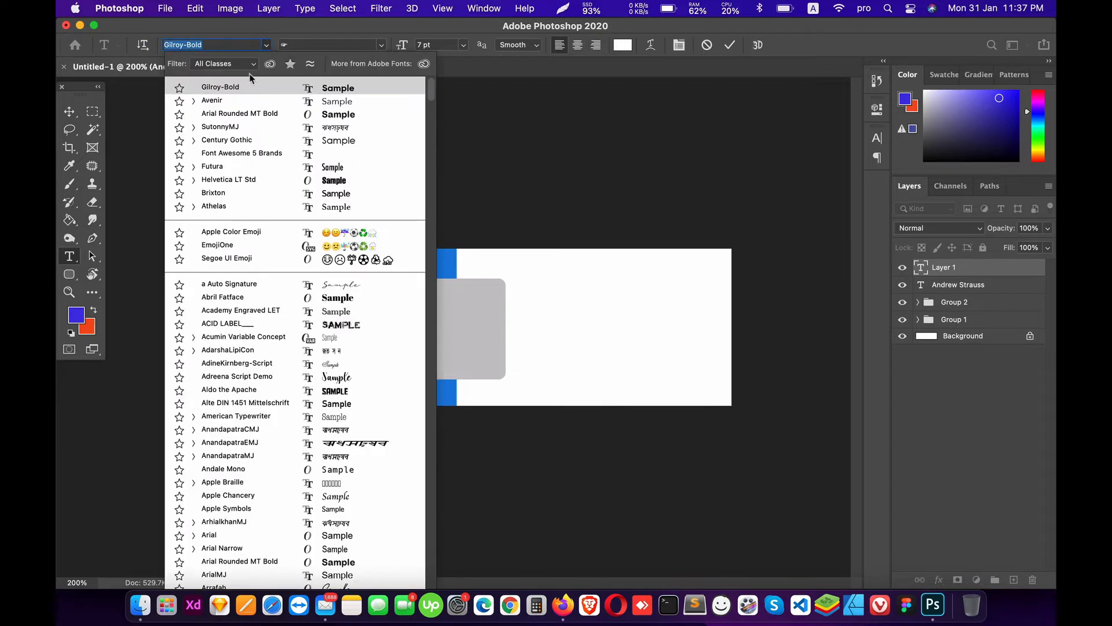
click(238, 45)
text(girl)
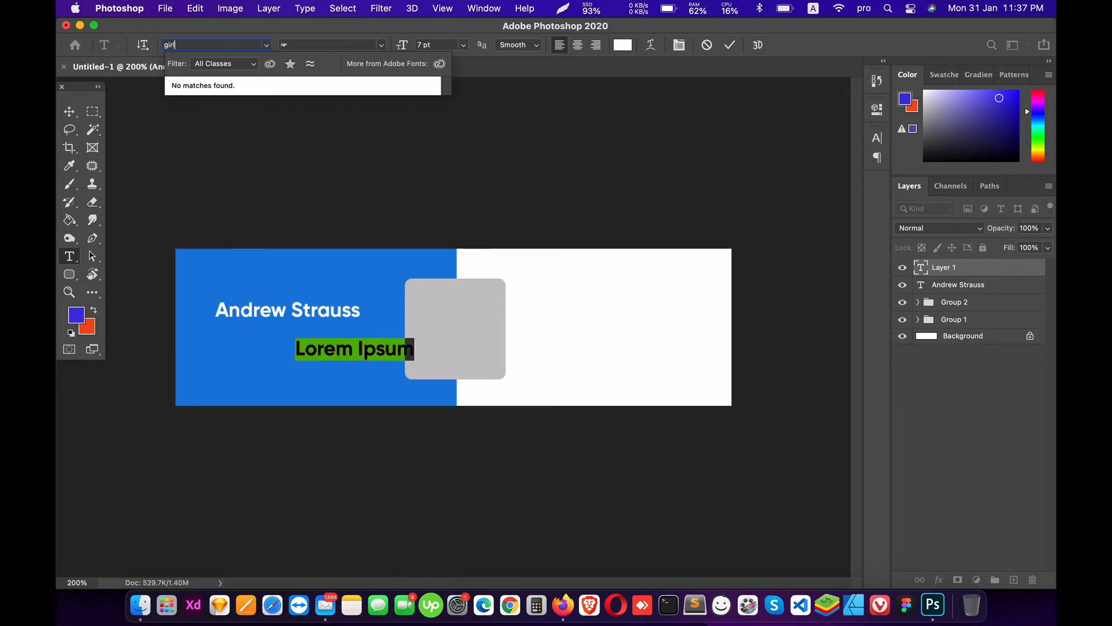
key(BackSpace)
key(BackSpace)
key(BackSpace)
text(ilroy)
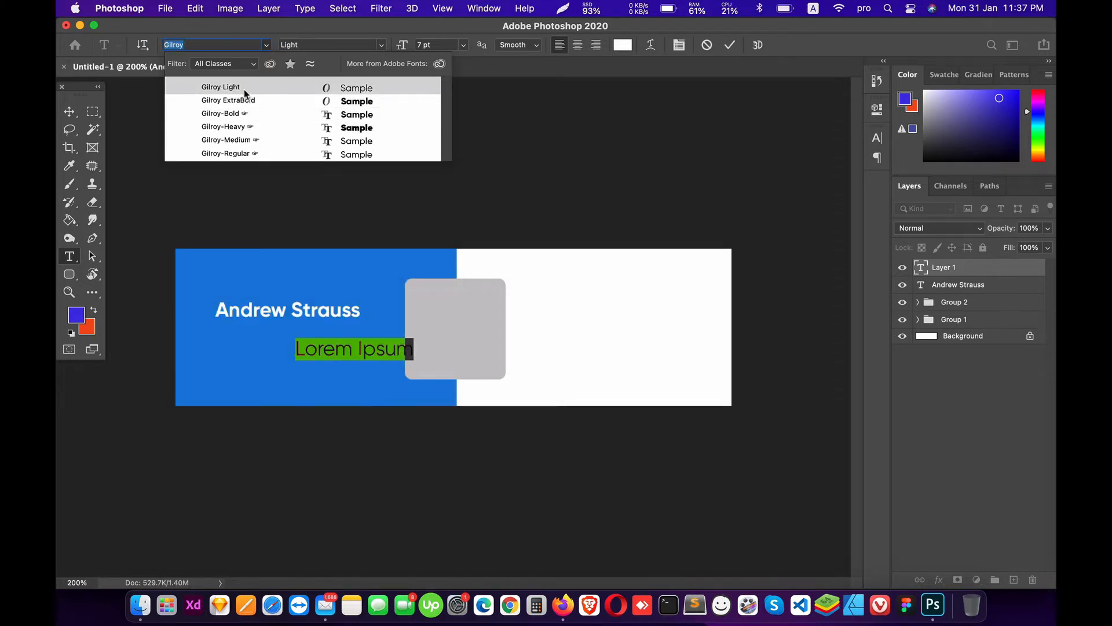
click(243, 87)
text(P)
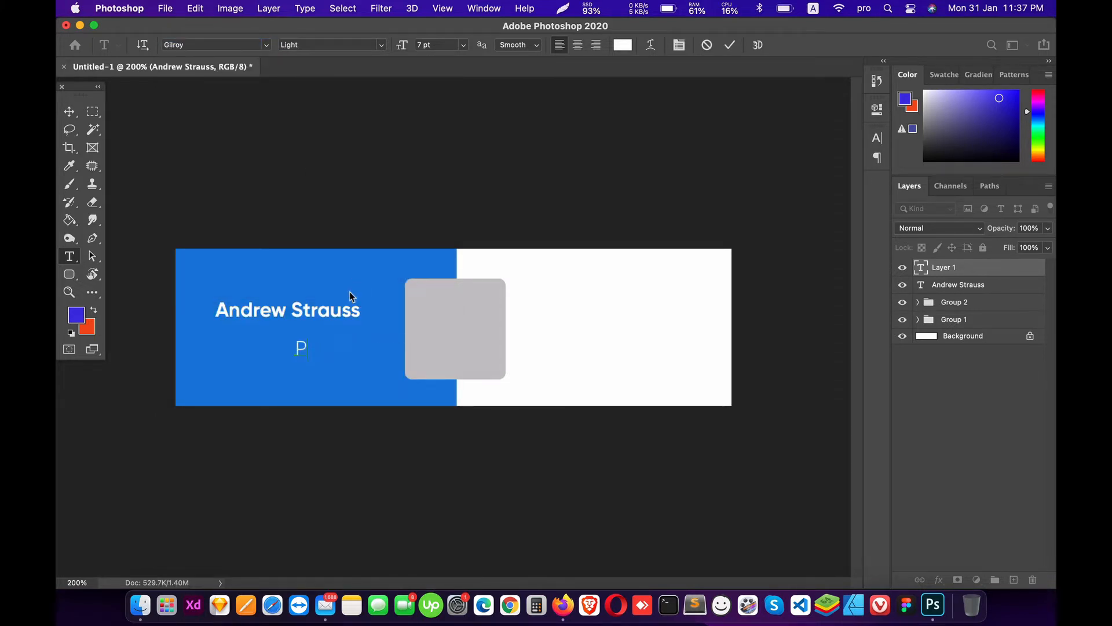
key(BackSpace)
text(UI UX Des)
Step: Retype the title as 'UI/UX Designer' at 6 pt and move it under the name
key(super+a)
key(BackSpace)
text(UI/UX Designer)
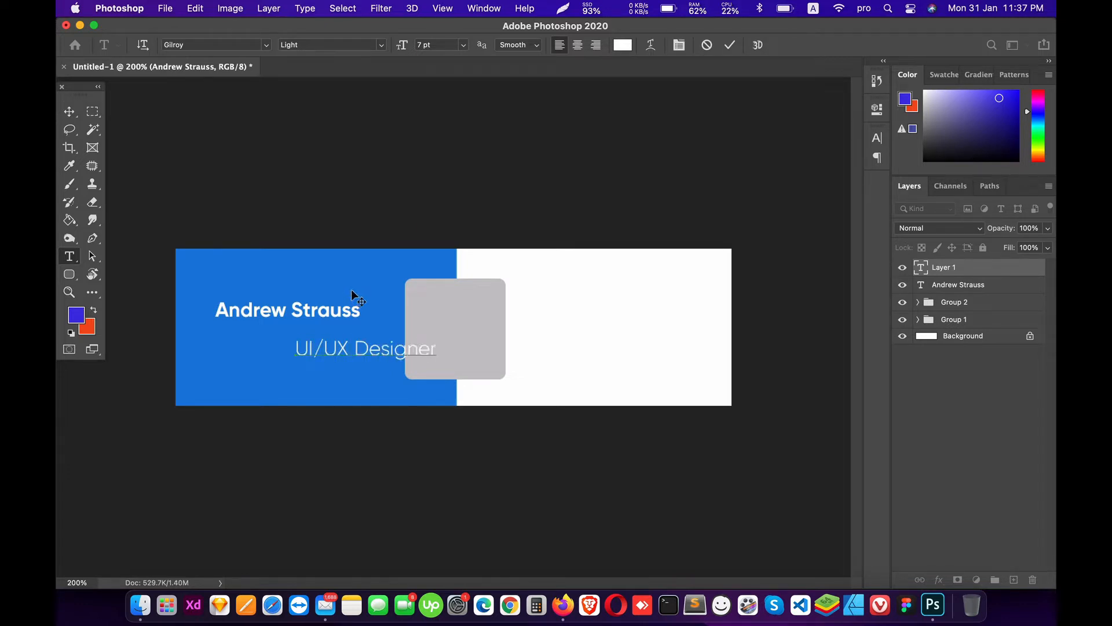
key(super+a)
click(463, 44)
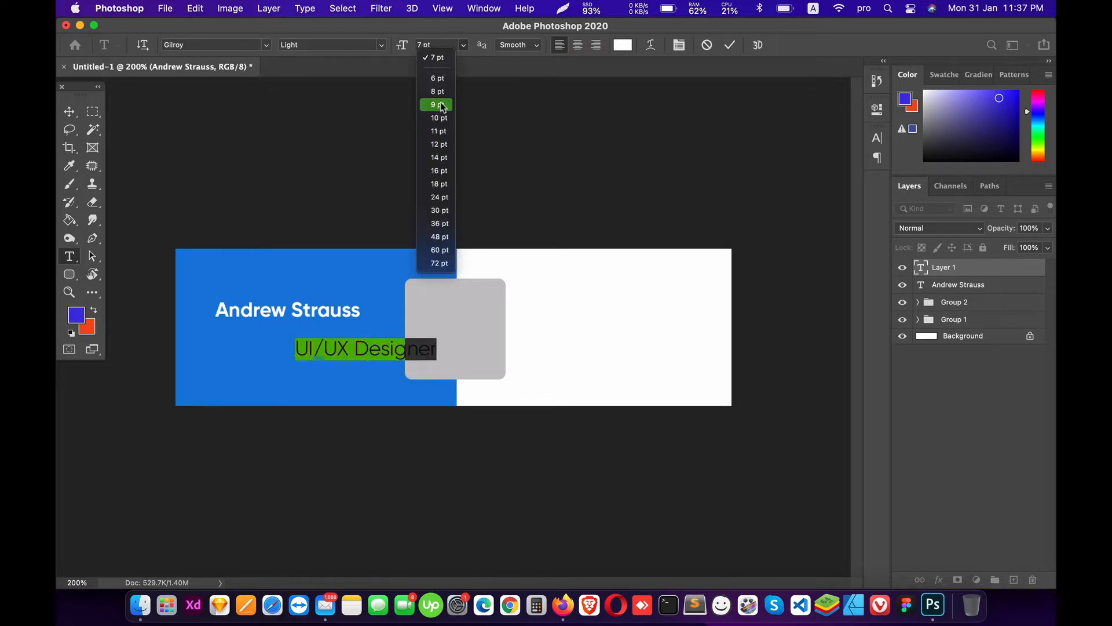
click(437, 78)
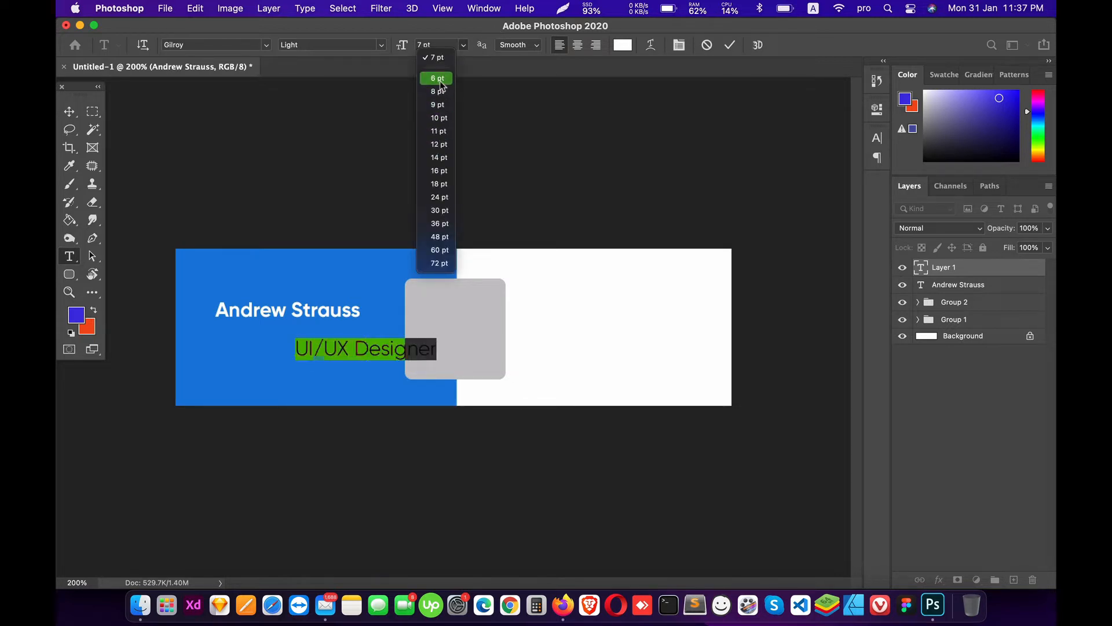
click(69, 111)
drag(357, 380, 281, 371)
Step: Shrink the UI/UX Designer subtitle to 4 pt and move it up closer to the name
key(t)
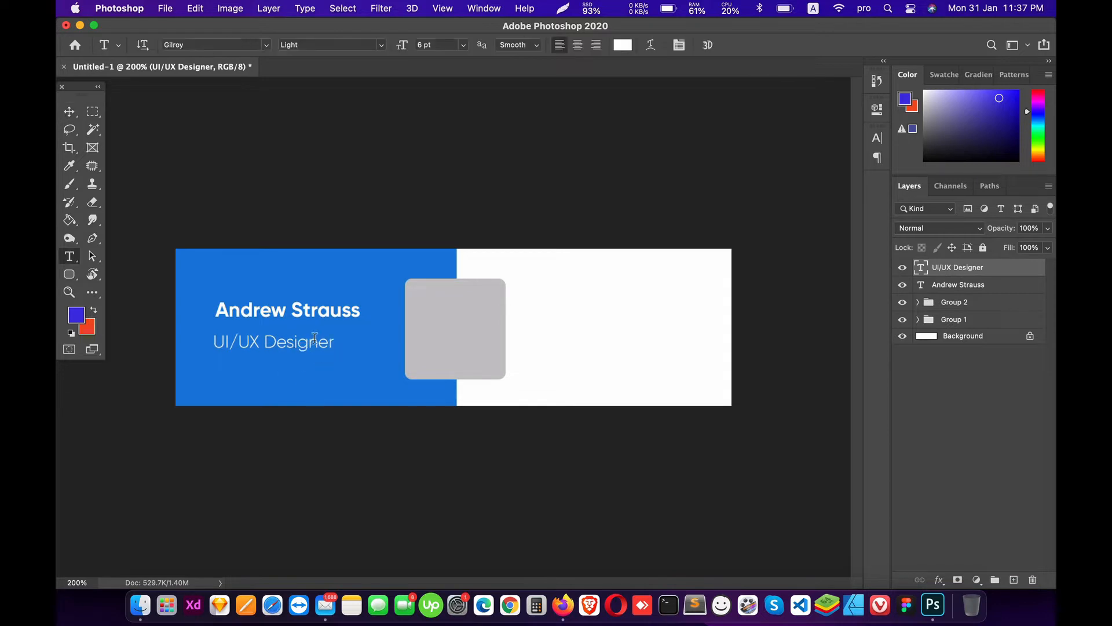
click(332, 340)
key(super+a)
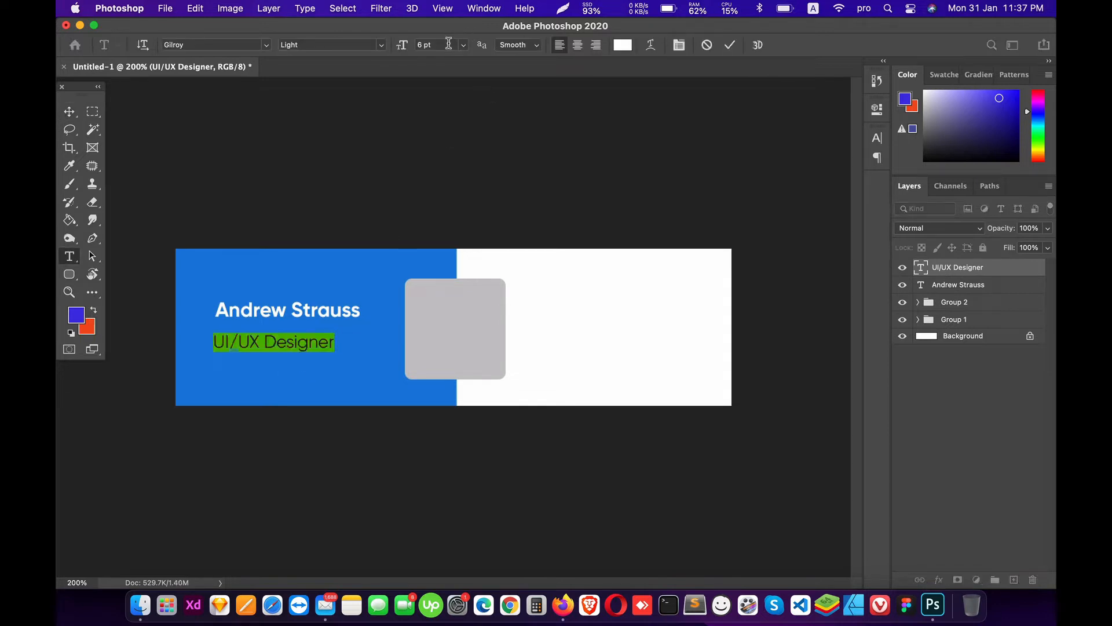
text(4)
key(Return)
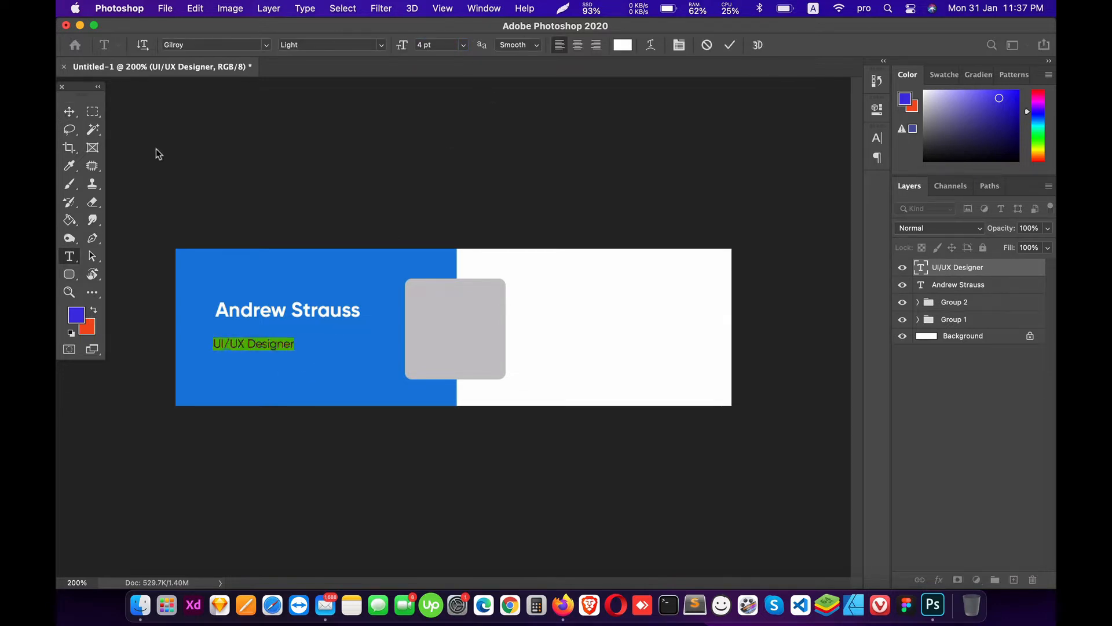
click(69, 111)
drag(252, 334, 252, 329)
Step: Change the subtitle's typeface to Gilroy-Regular
key(t)
key(super+minus)
key(super+minus)
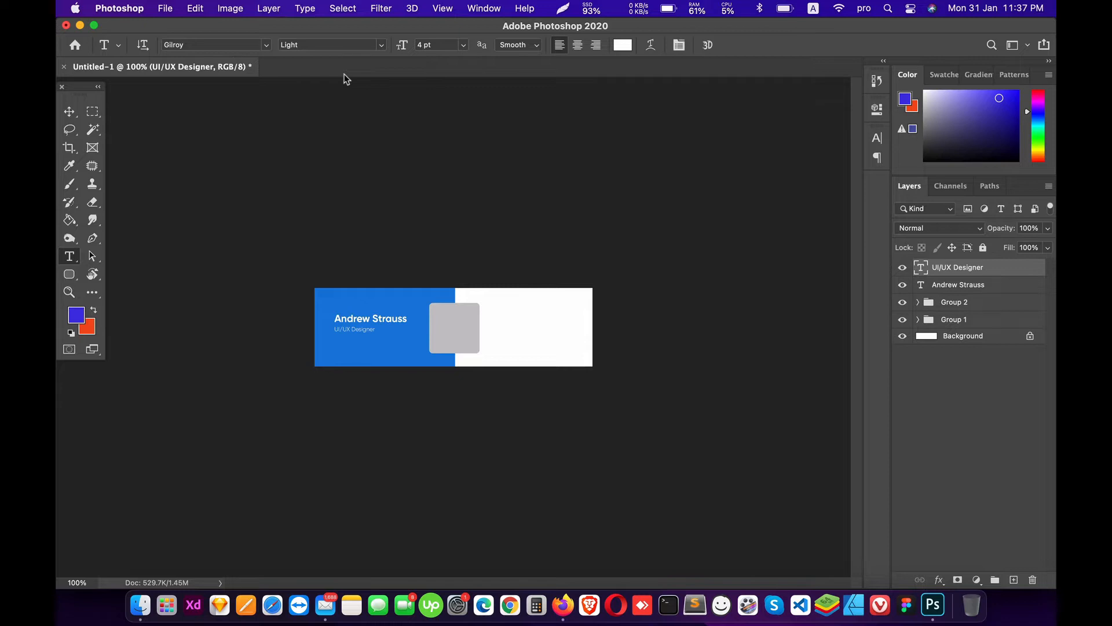
click(382, 45)
click(370, 49)
key(super+plus)
key(super+plus)
drag(156, 321, 385, 312)
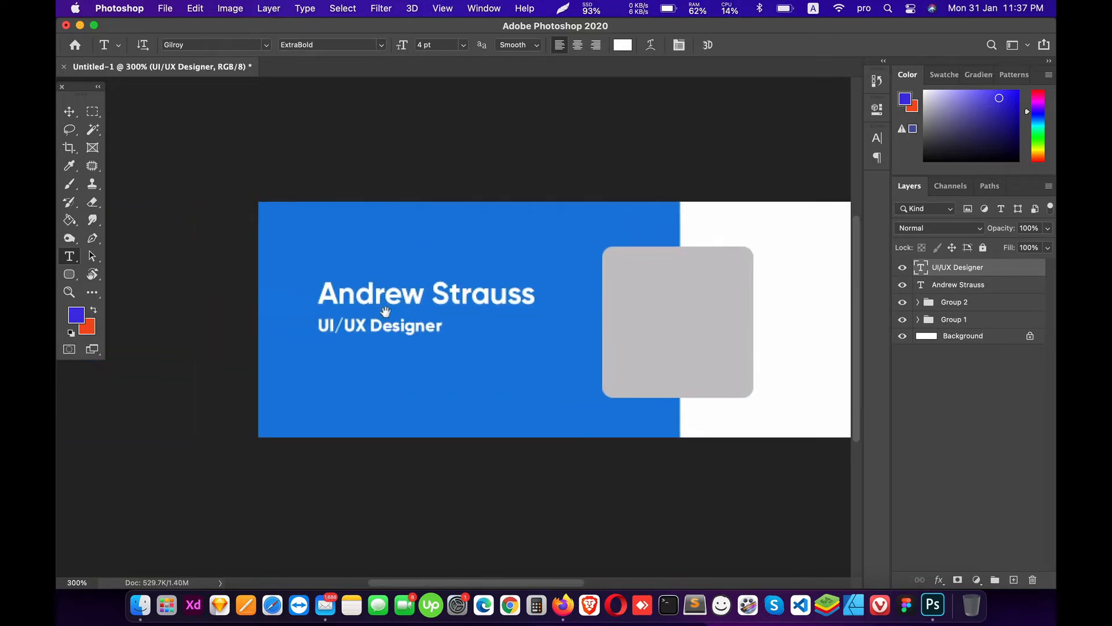
triple_click(372, 322)
click(220, 44)
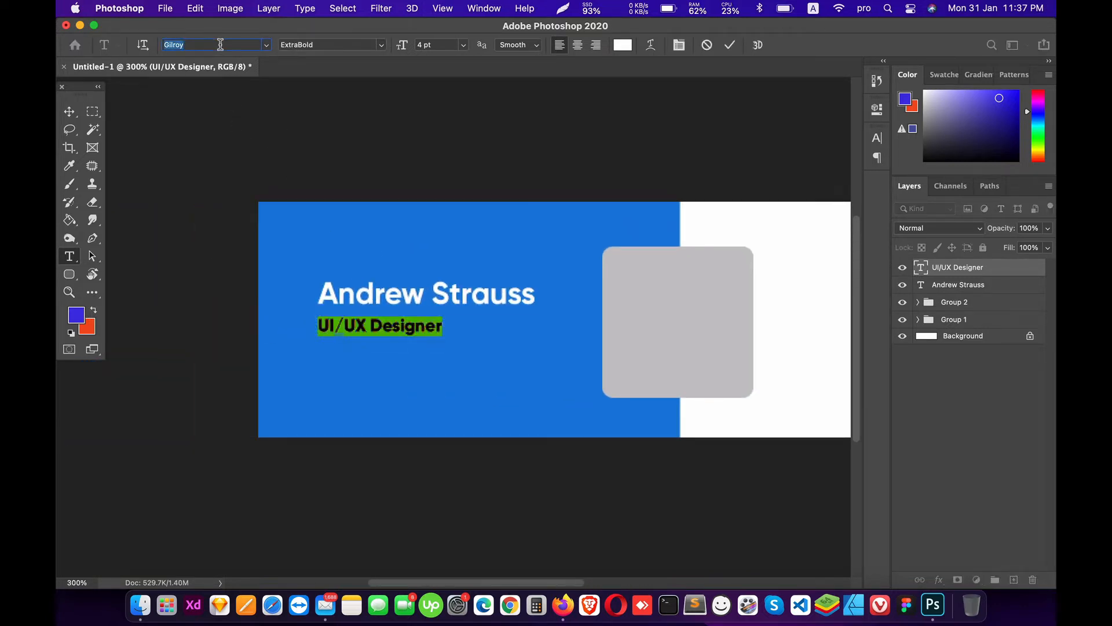
text(gil)
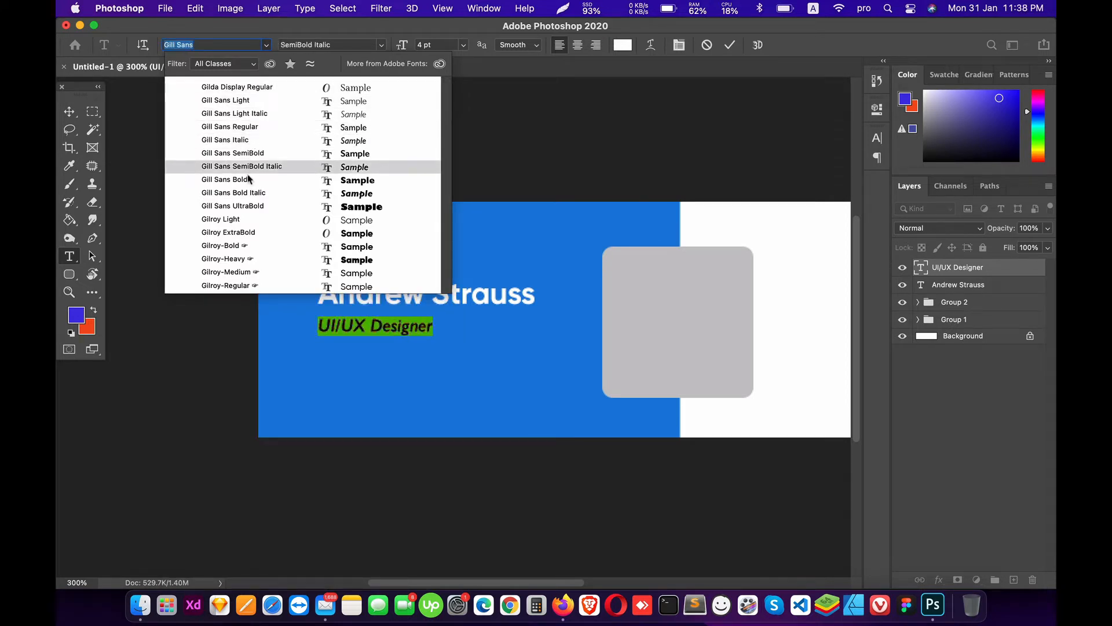
click(249, 285)
key(v)
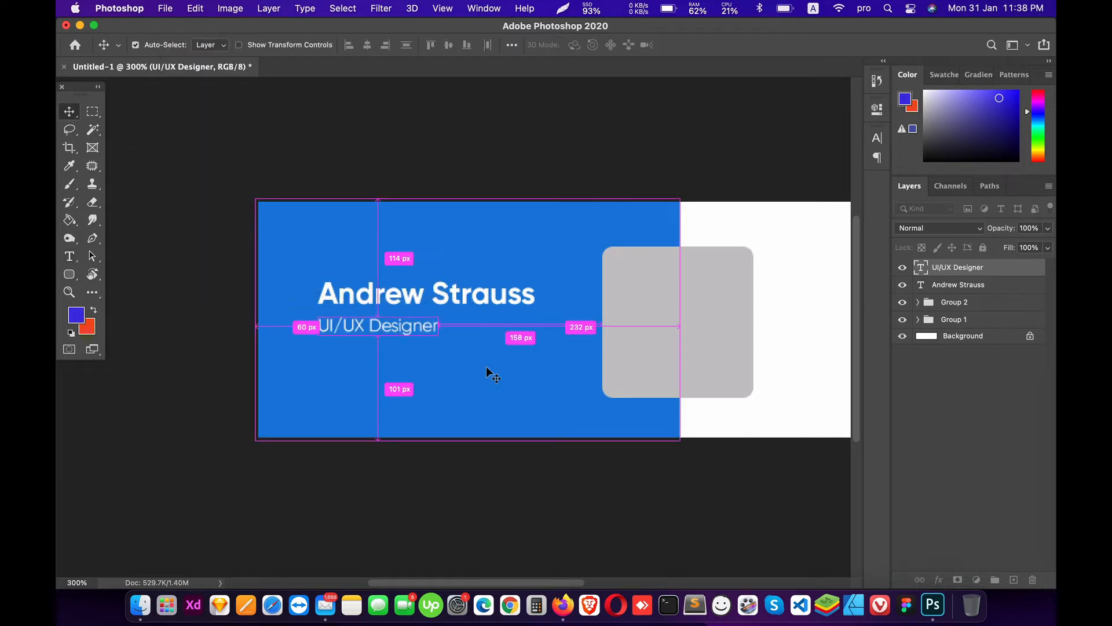
key(super+minus)
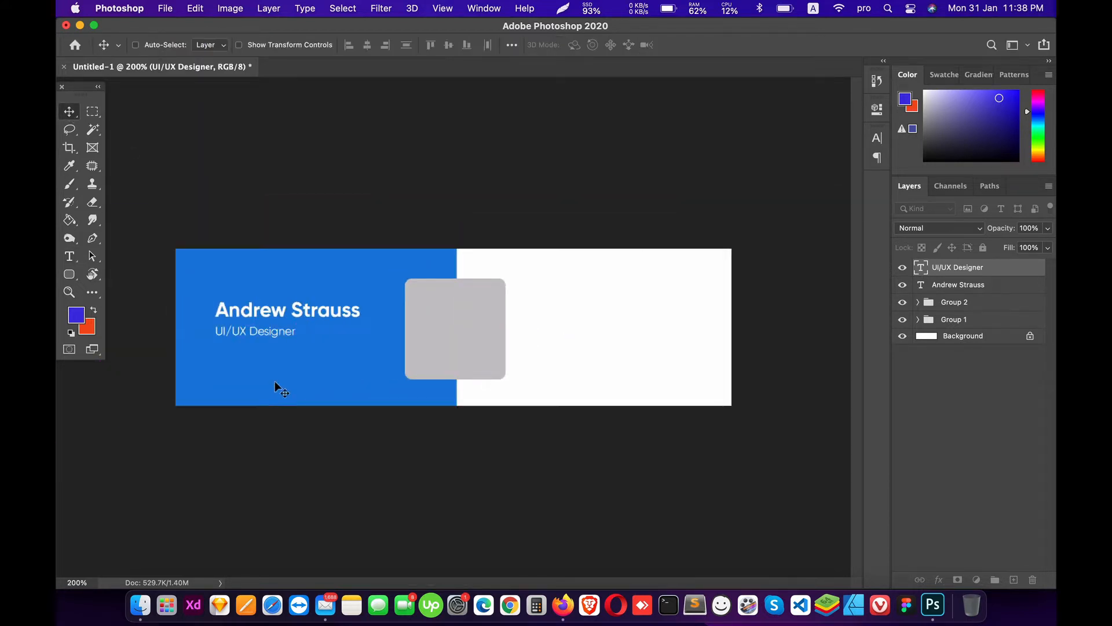
Step: Add a 'Design Advisor' text line aligned just below the UI/UX Designer subtitle
key(t)
click(281, 373)
text(Desi)
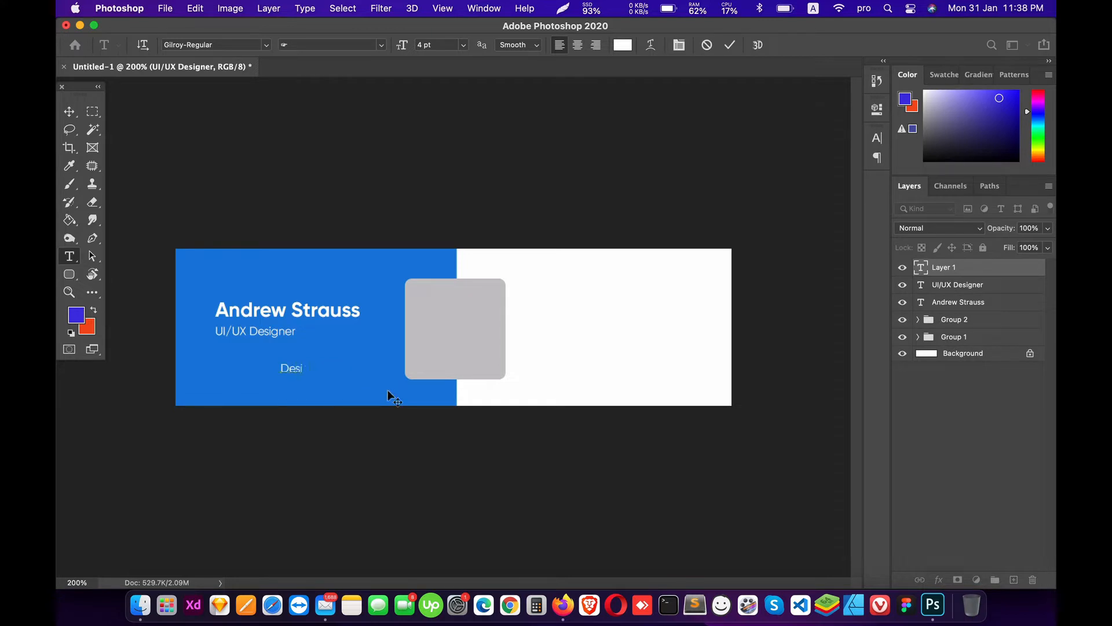
text(gn Advisor)
click(69, 111)
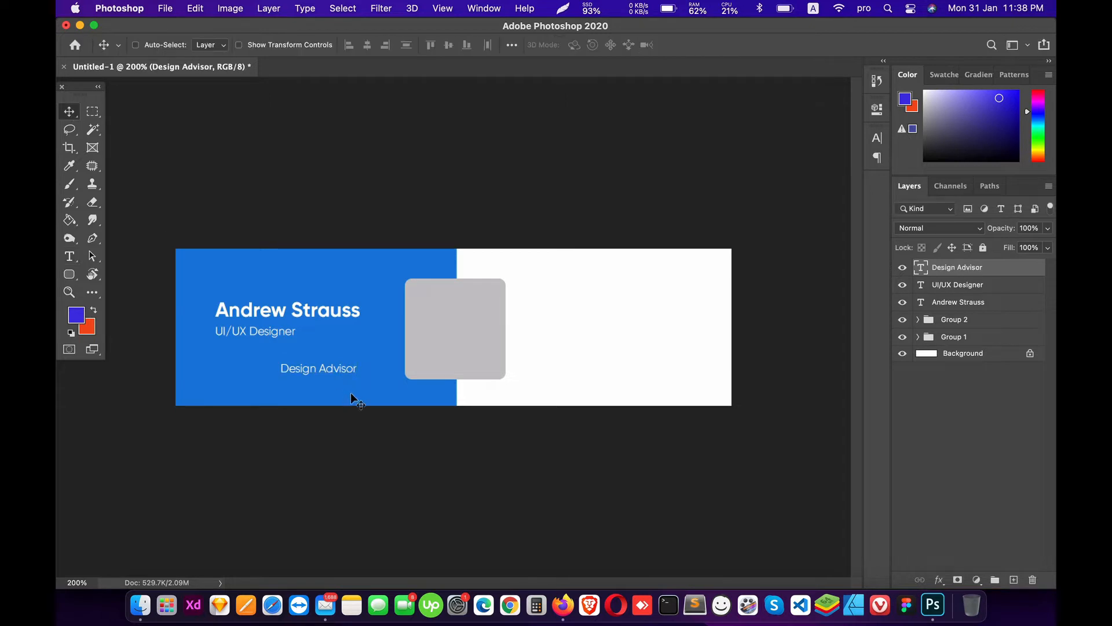
drag(350, 392, 280, 364)
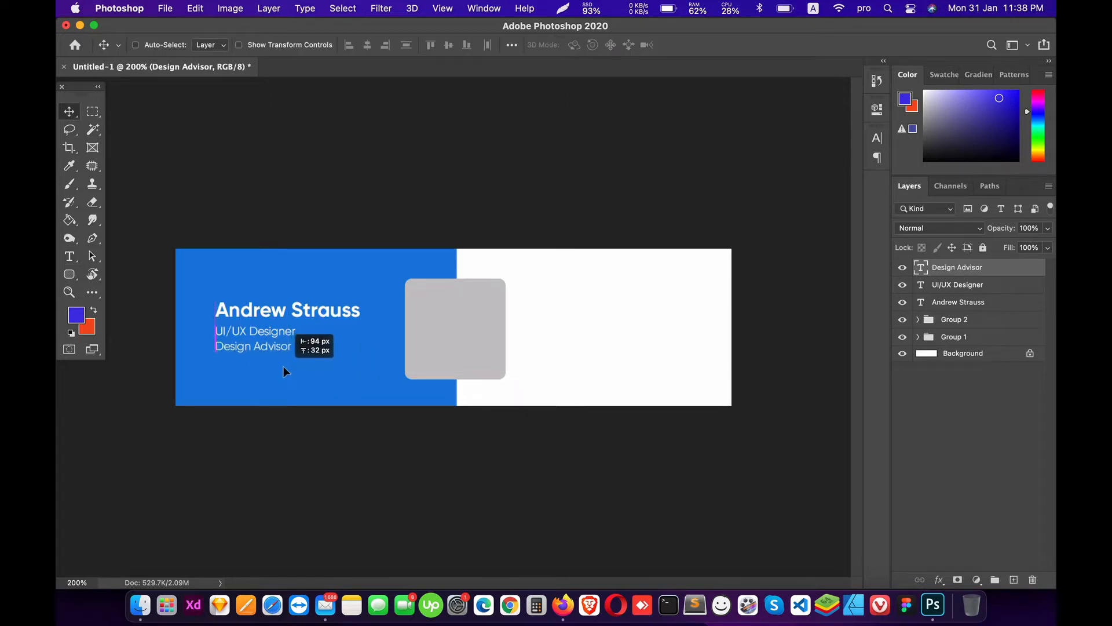
drag(283, 366, 283, 366)
key(Left)
key(shift+Down)
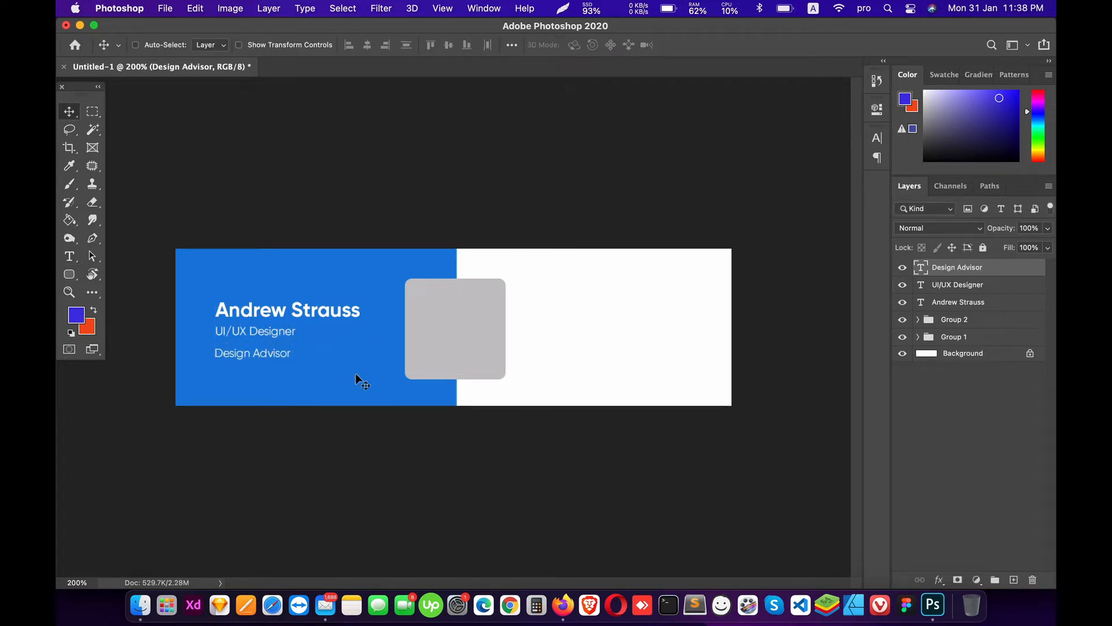
key(shift+Up)
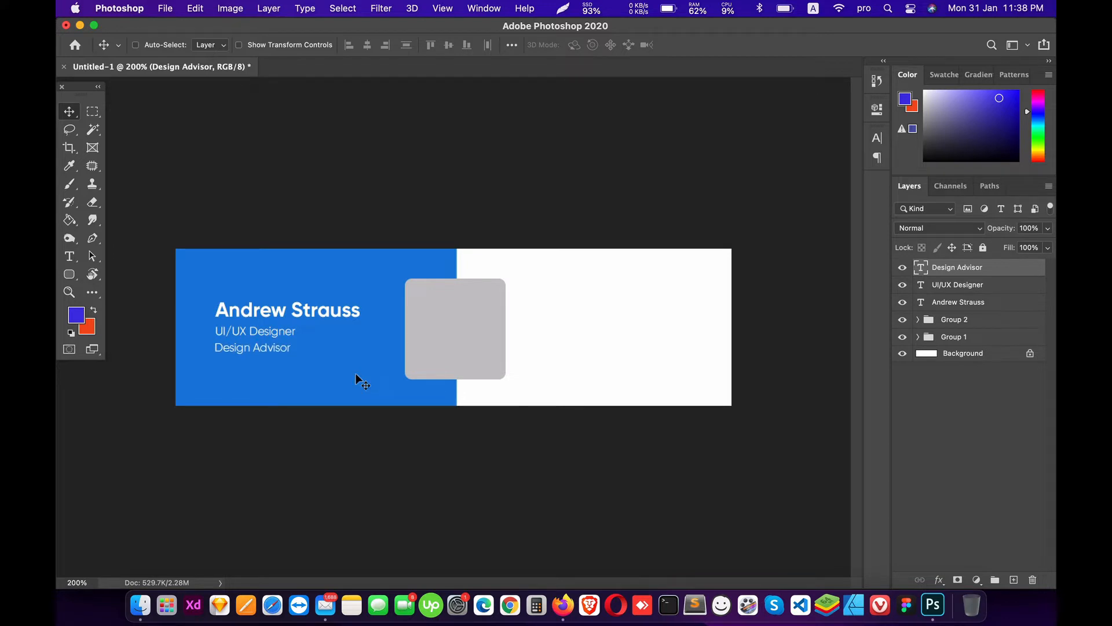
Step: Group the three text layers as Group 3 and shift the block slightly down
shift+click(973, 307)
key(super+g)
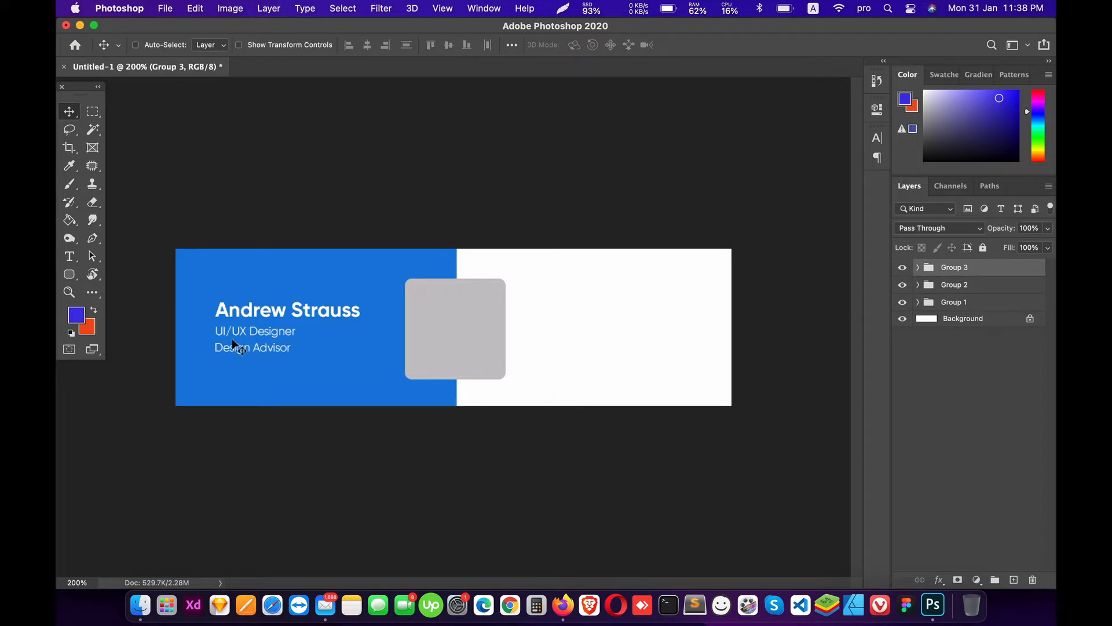
drag(241, 325, 247, 329)
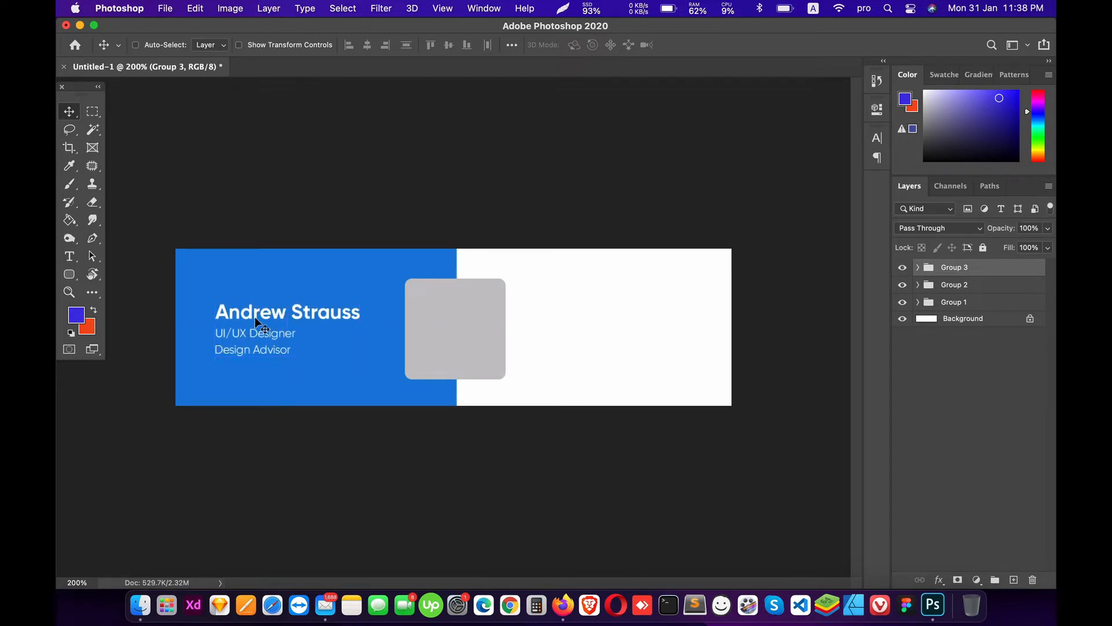
Step: Type the DesignAdvisor text and move it onto the white half of the card
key(t)
click(269, 274)
text(DesignAdvisor)
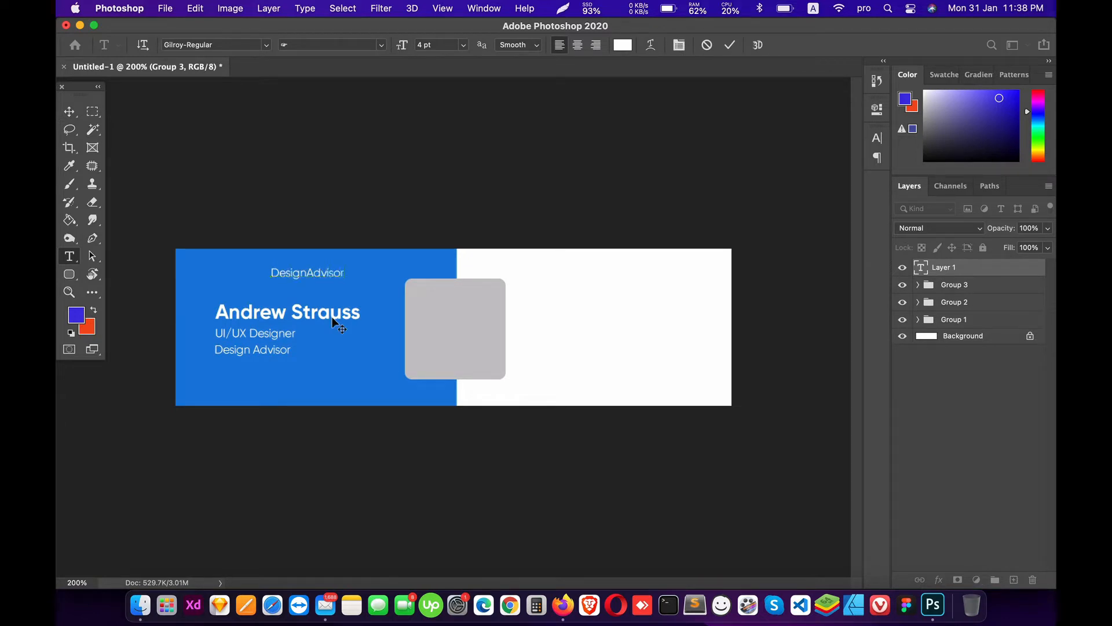
click(69, 111)
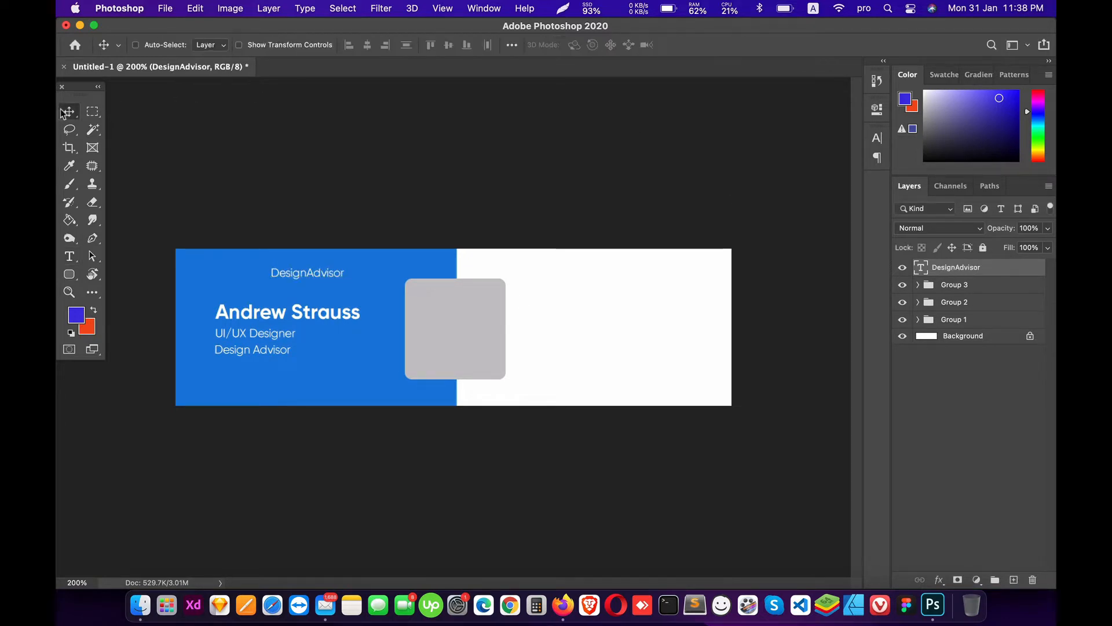
drag(322, 273, 600, 294)
Step: Style DesignAdvisor in dark grey Gilroy-Bold at 8 pt
key(t)
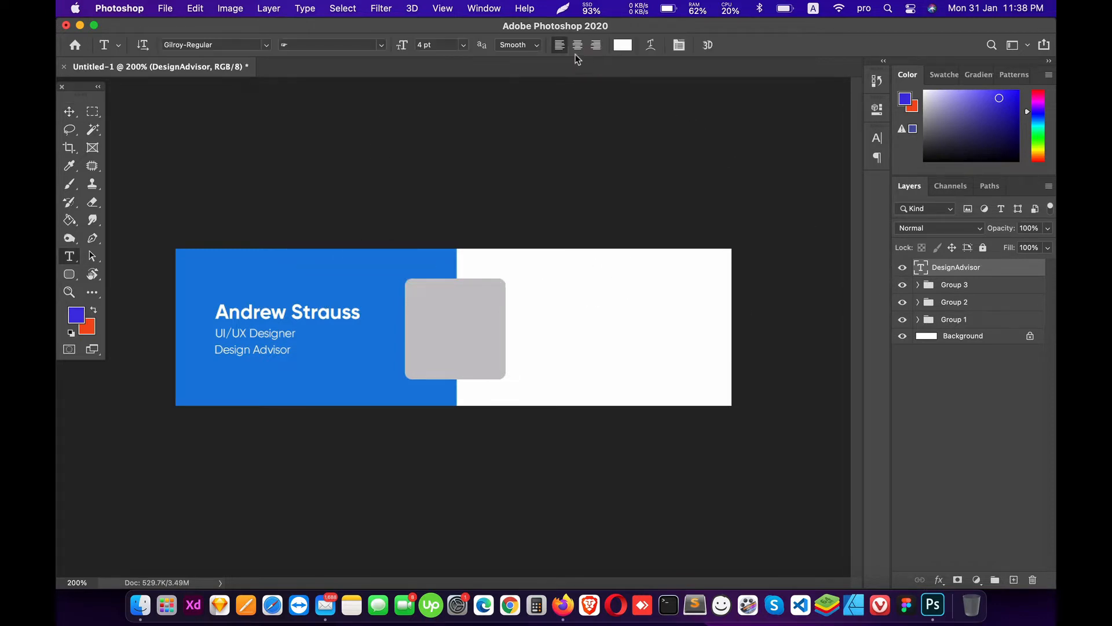
click(623, 46)
mouse_move(697, 348)
mouse_down()
mouse_move(665, 431)
mouse_move(703, 435)
mouse_up()
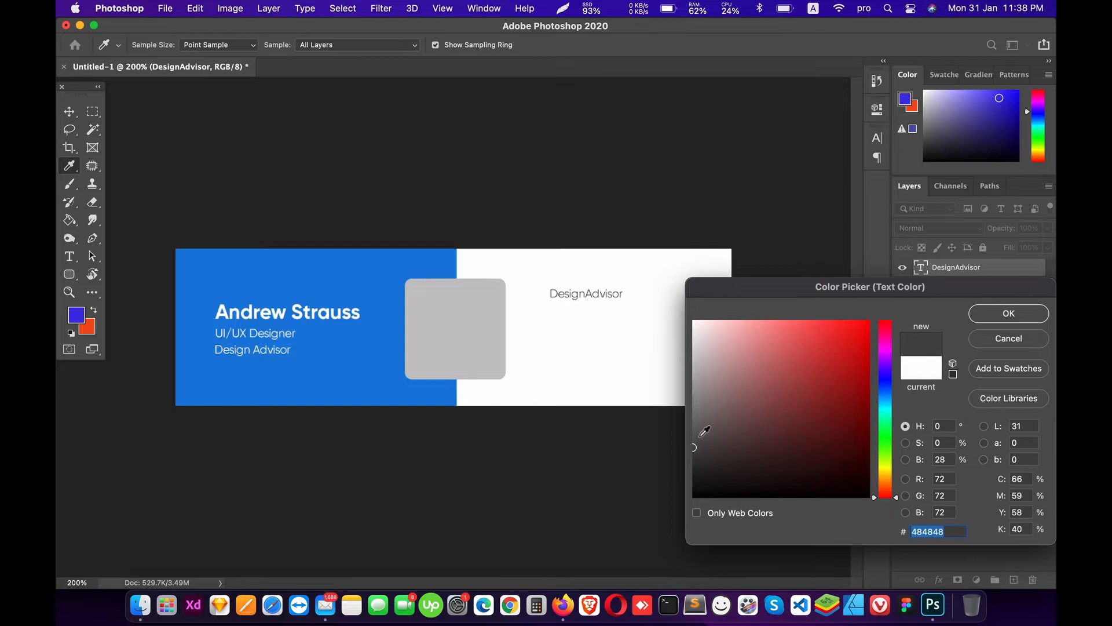
click(971, 313)
click(462, 45)
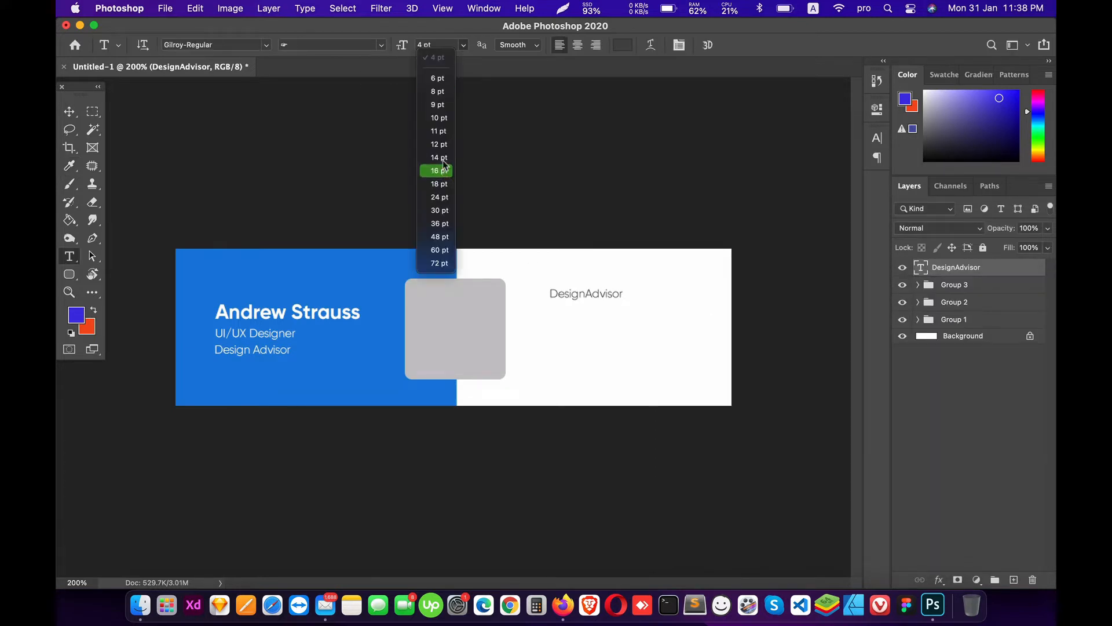
click(438, 92)
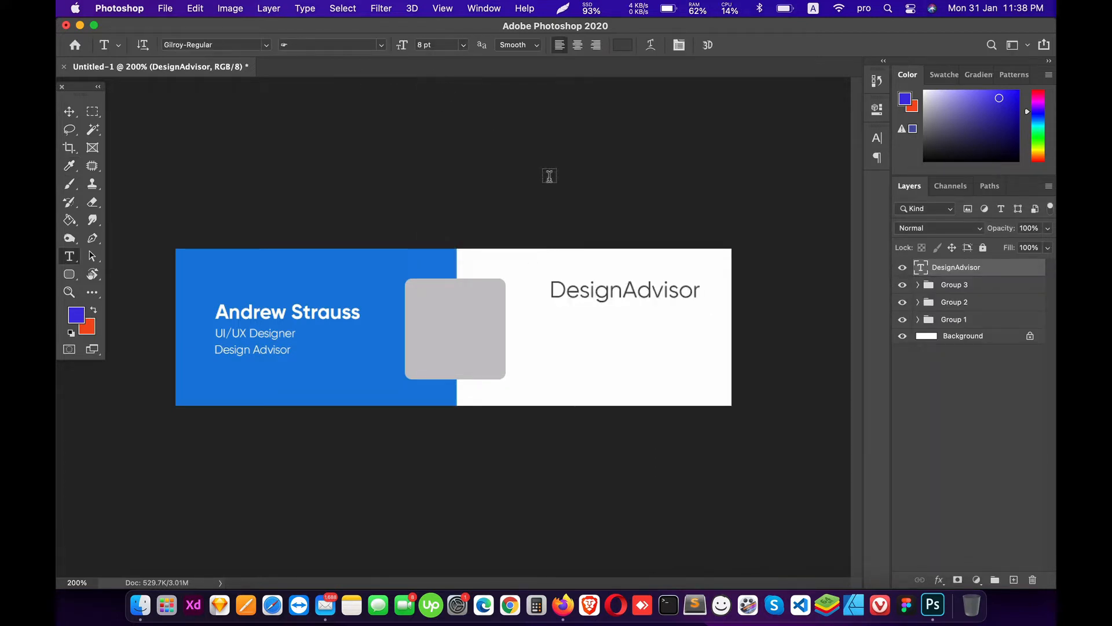
click(240, 44)
click(267, 45)
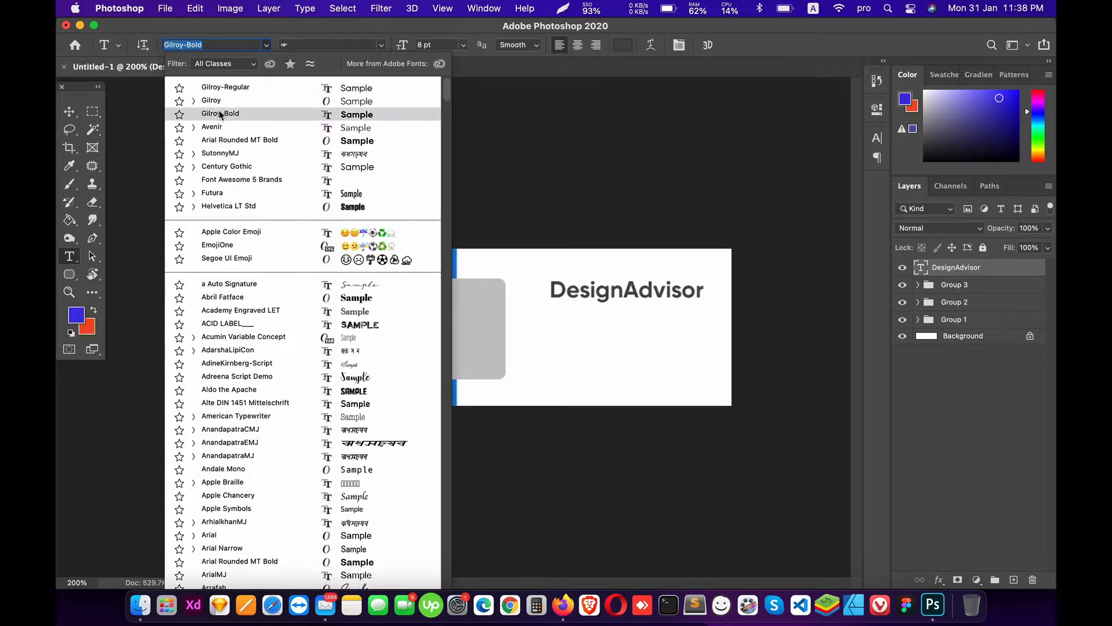
click(221, 114)
Step: Scale DesignAdvisor to about 71% and place it in the card's top-right corner
click(69, 111)
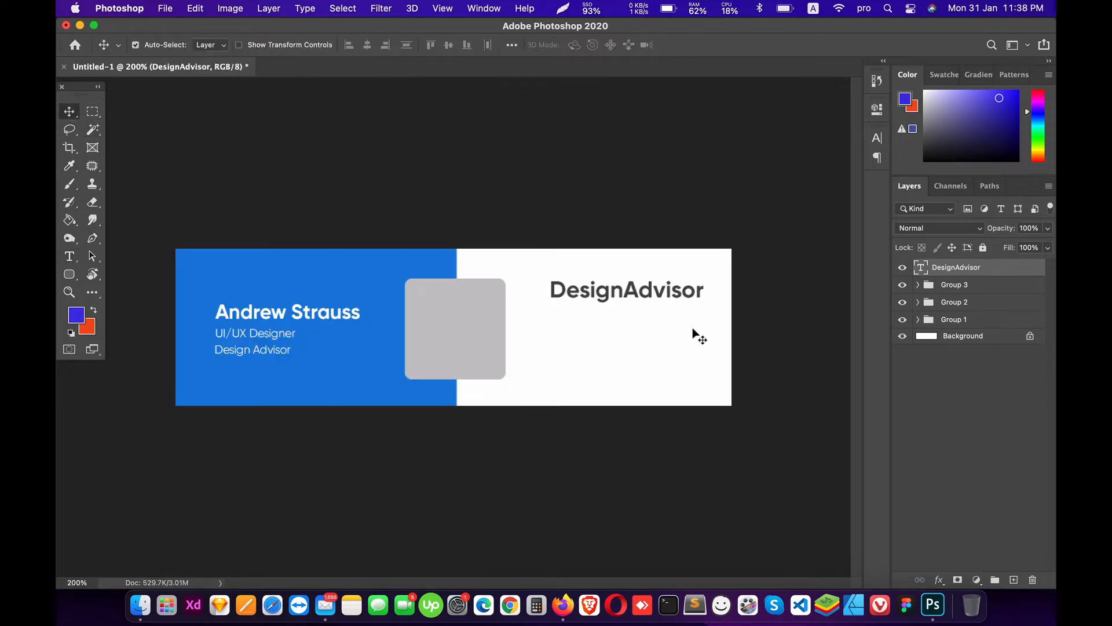
key(super+t)
drag(706, 301, 659, 295)
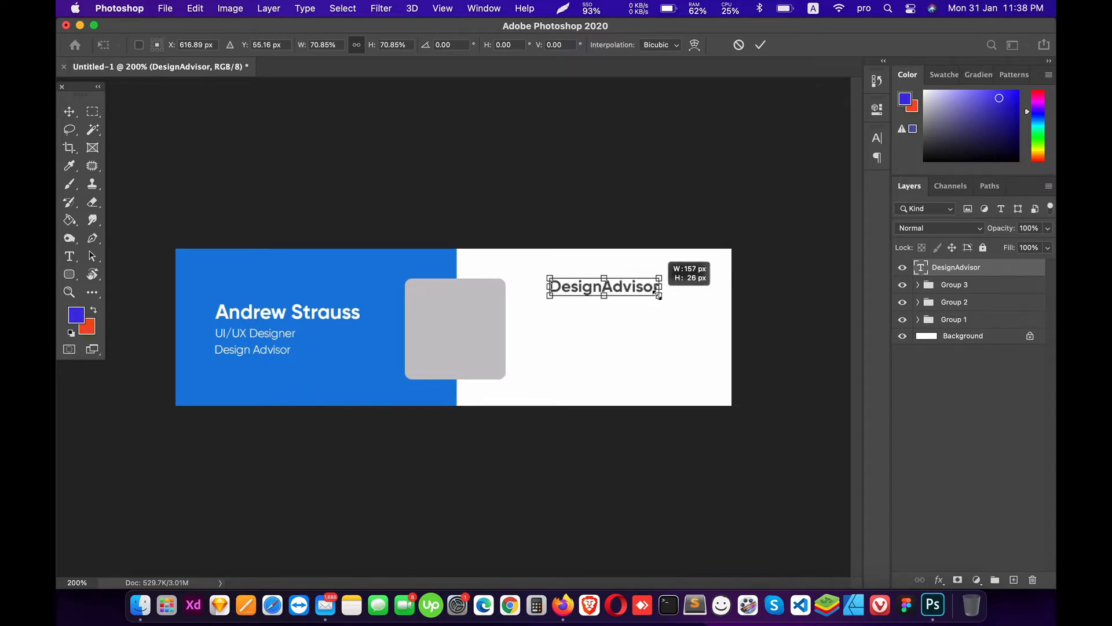
key(Return)
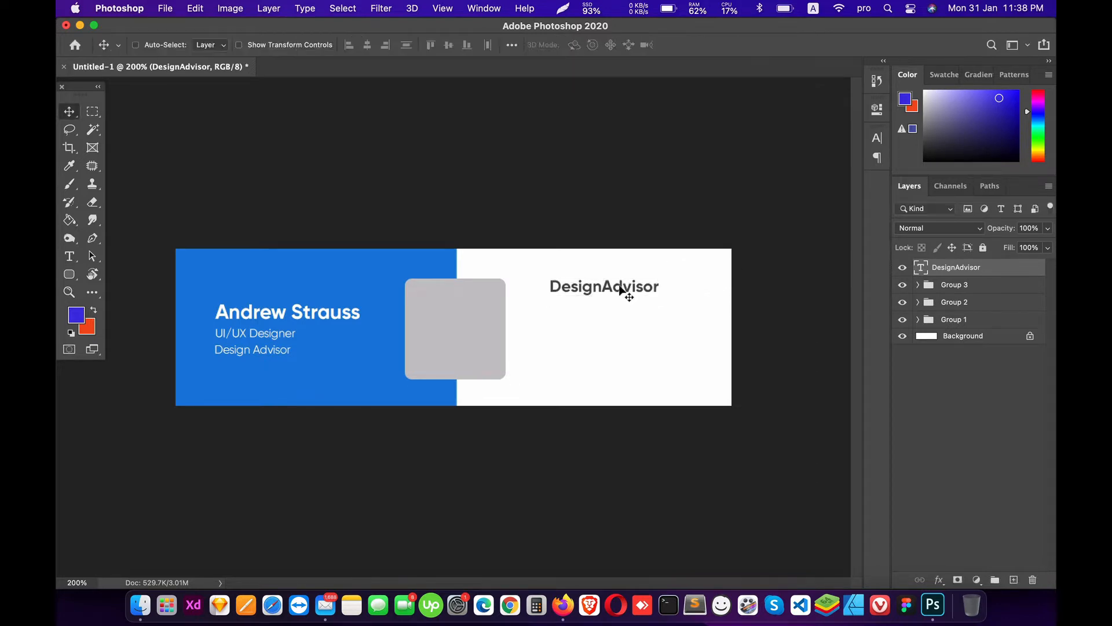
drag(618, 290, 680, 272)
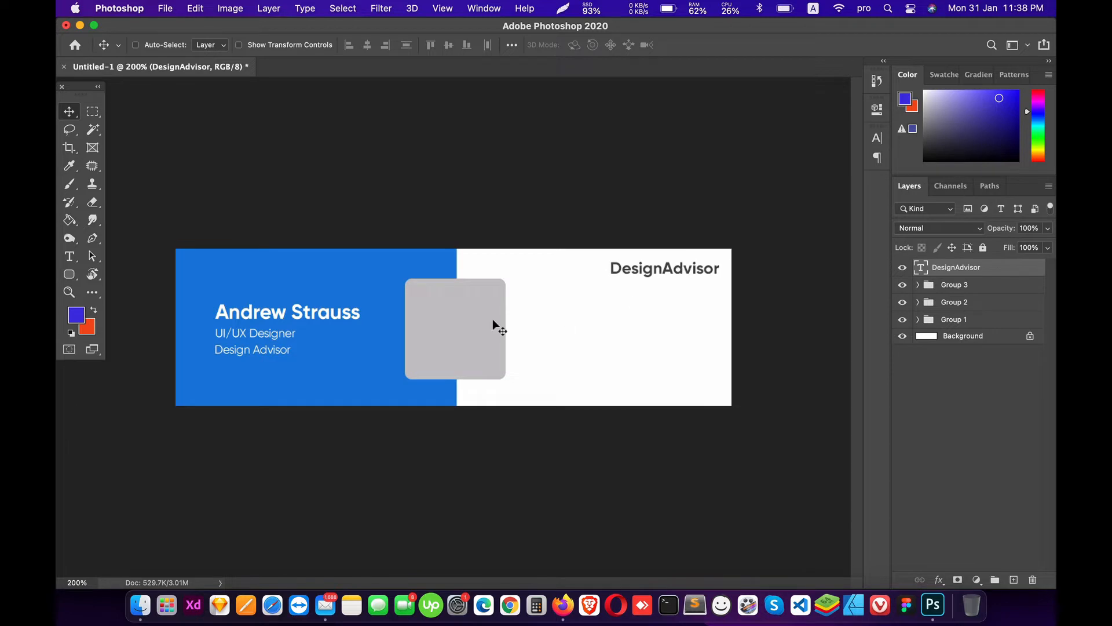
key(super+minus)
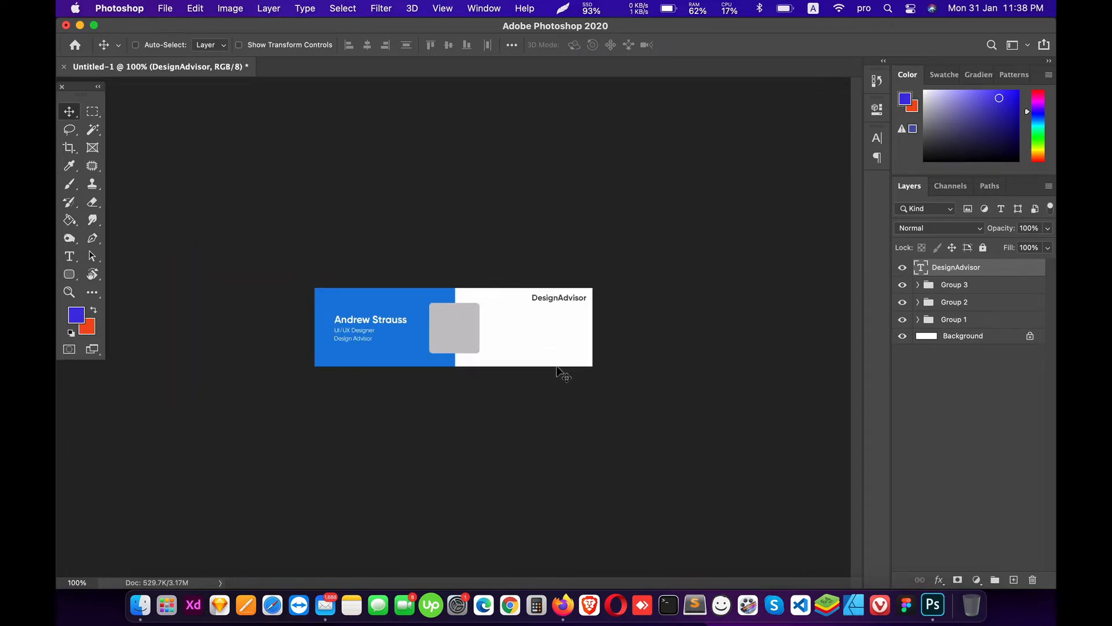
key(Down)
key(Down)
Step: Recolour the word Advisor with the card's blue, #197fdd
key(t)
double_click(558, 297)
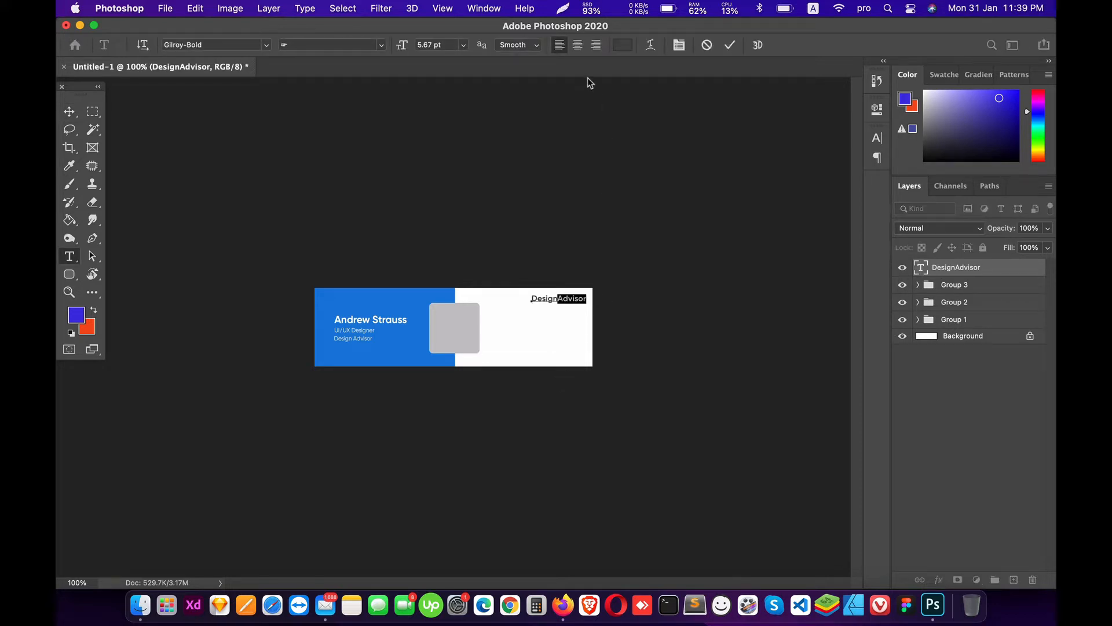
click(622, 44)
click(412, 309)
click(1008, 313)
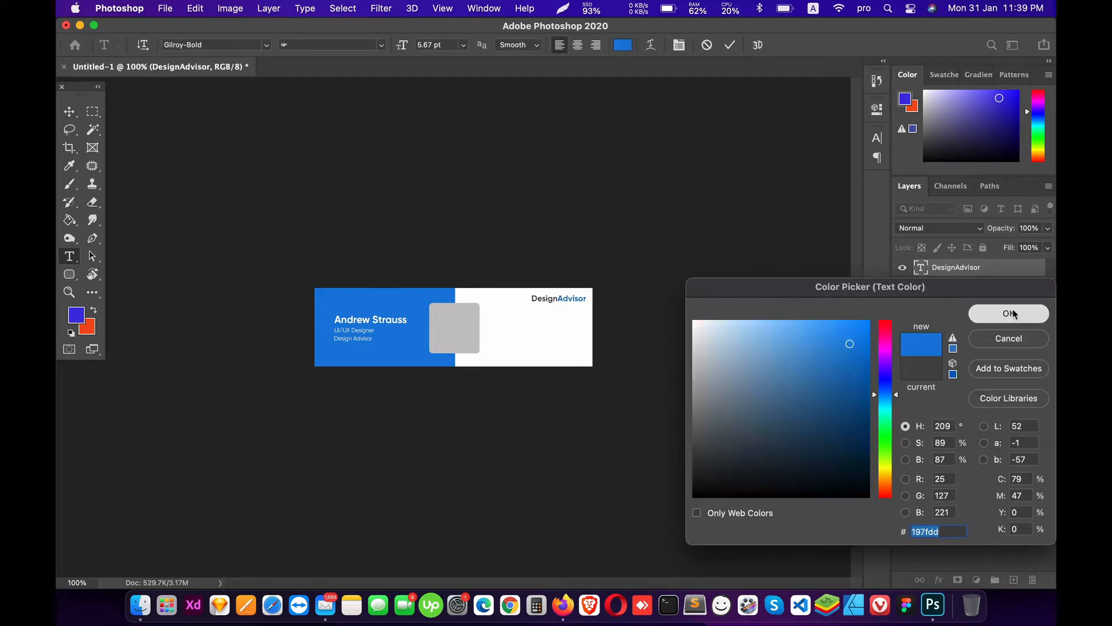
Step: Set the whole DesignAdvisor logo in Attractype Reborn and shift it slightly right
key(super+a)
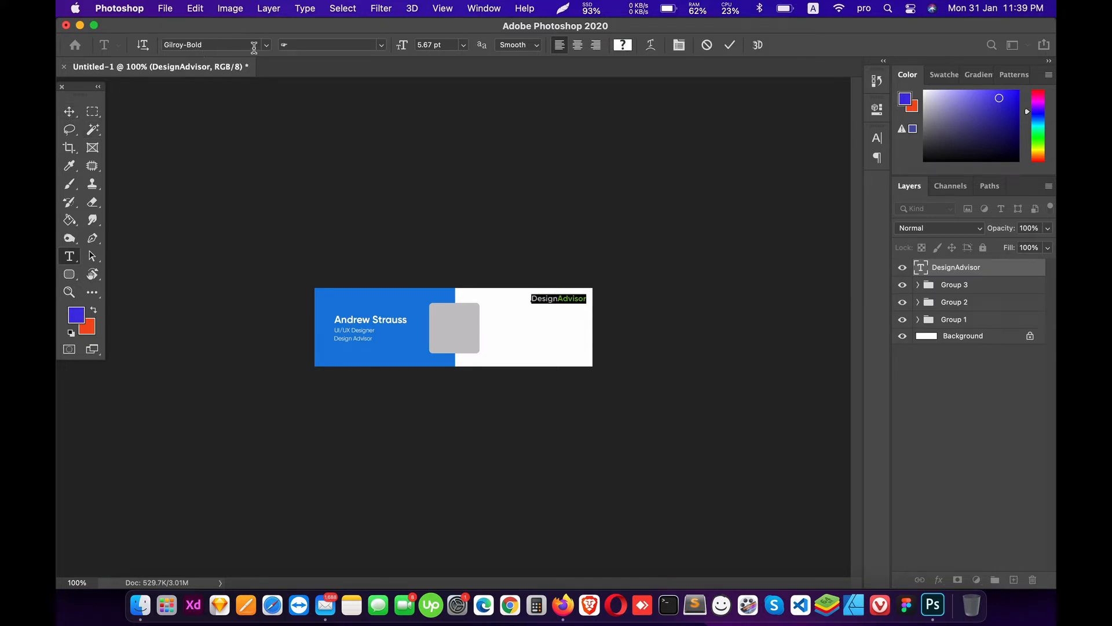
click(243, 46)
click(267, 45)
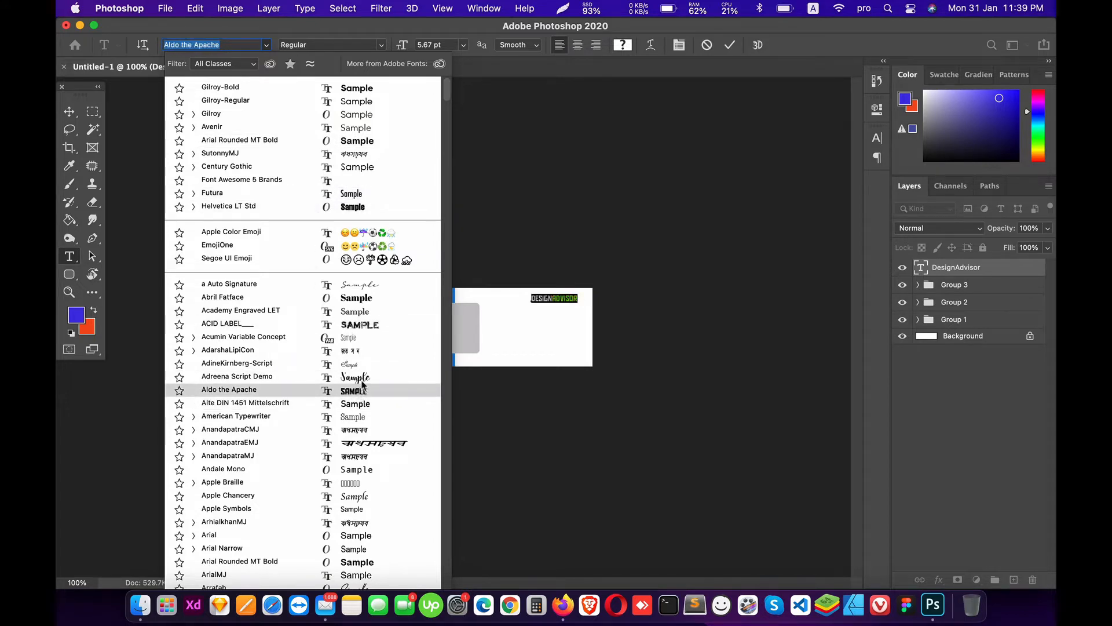
scroll(361, 388, down, 5)
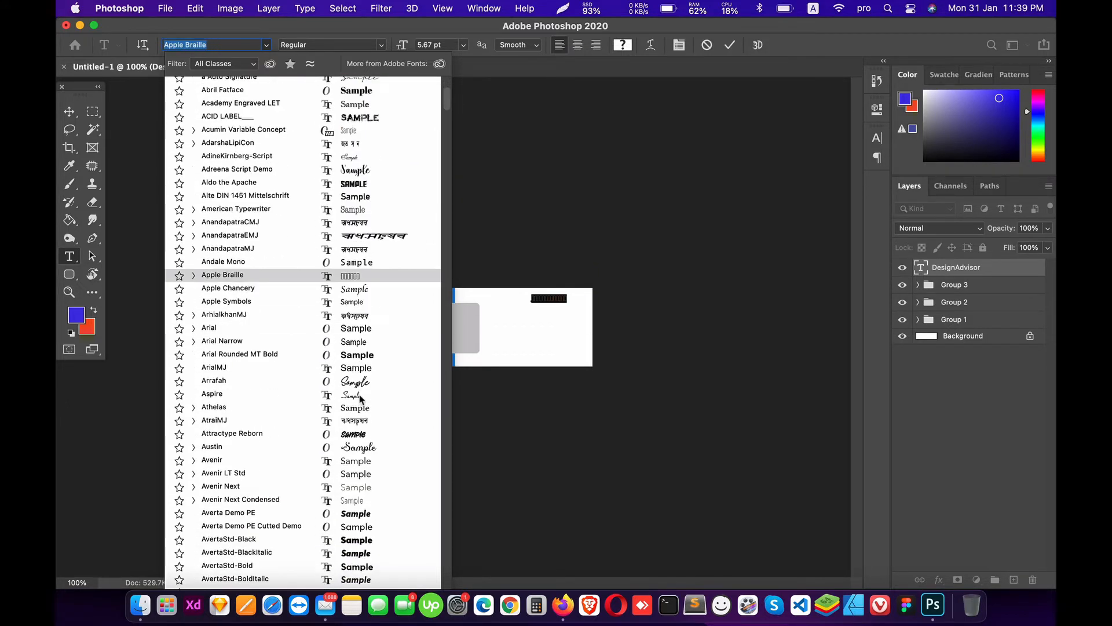
click(366, 439)
click(69, 111)
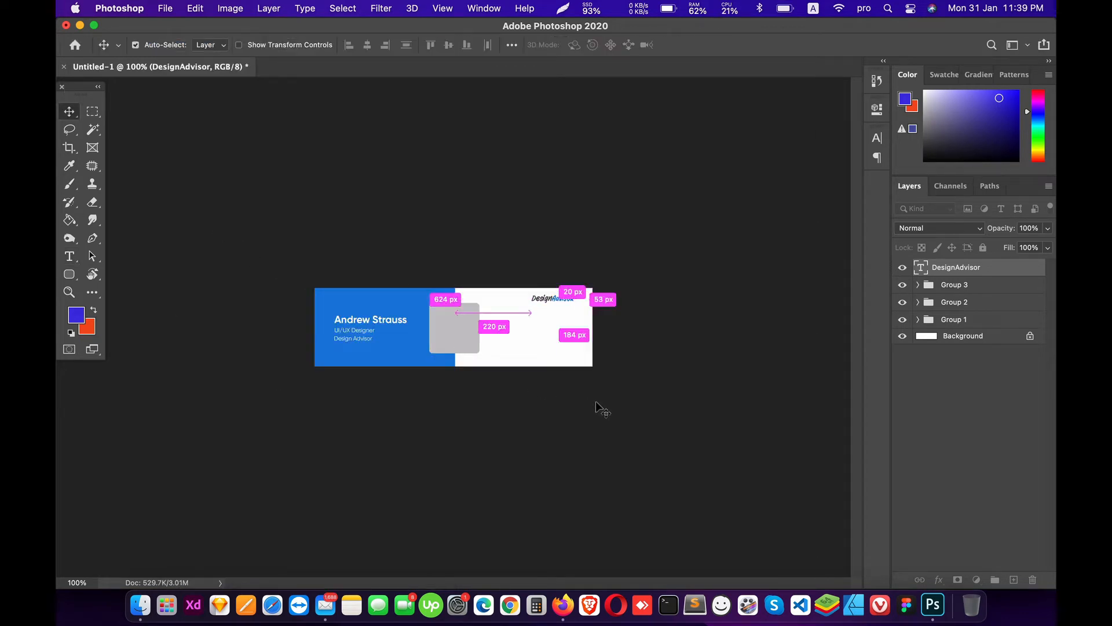
drag(575, 319, 587, 322)
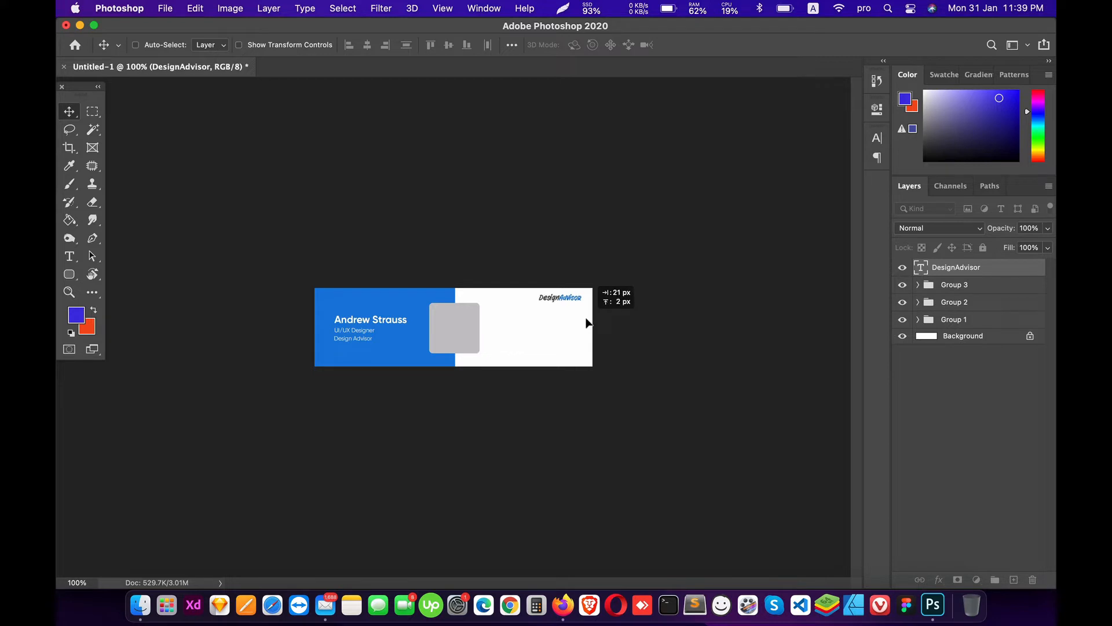
Step: Enlarge the logo to 6.5 pt and nudge it a few pixels left
key(t)
click(436, 44)
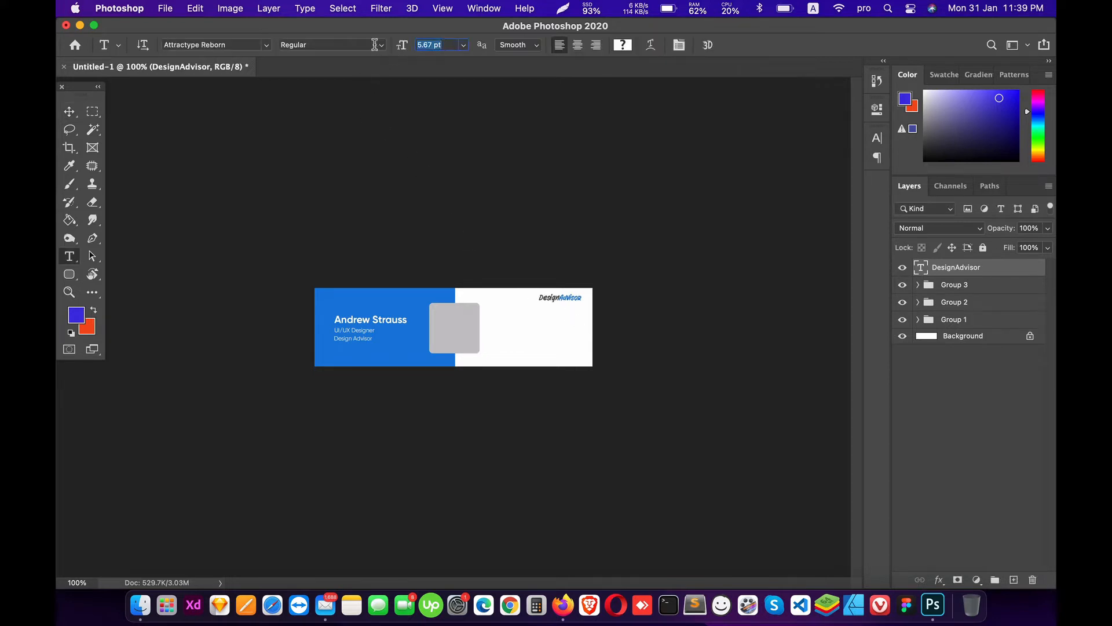
text(6)
key(Return)
click(69, 111)
key(Left)
key(Left)
key(Left)
key(Left)
key(Left)
key(Left)
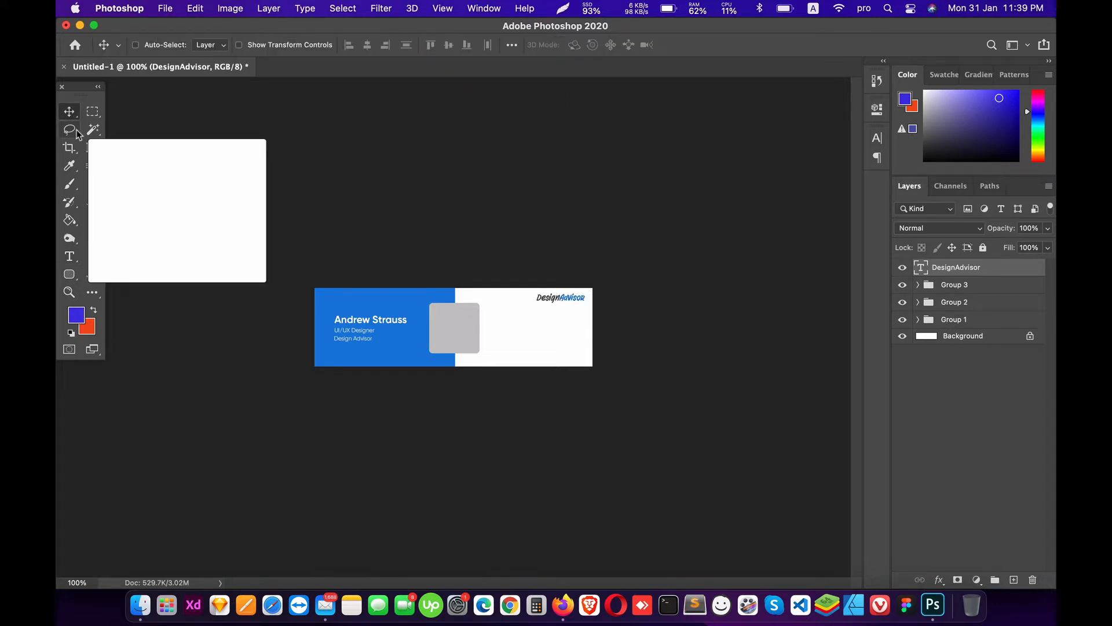
Step: Zoom to 200% and raise the name and title group on the blue panel
key(super+equal)
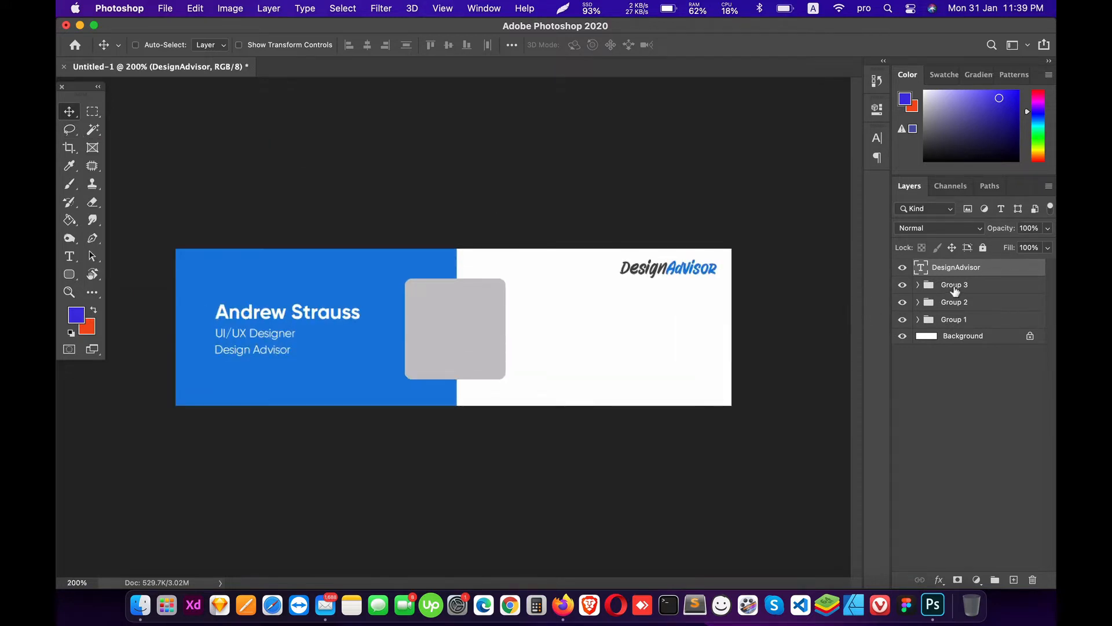
click(955, 290)
drag(231, 318, 230, 305)
Step: Add a placeholder text layer below the job title, then delete it
key(t)
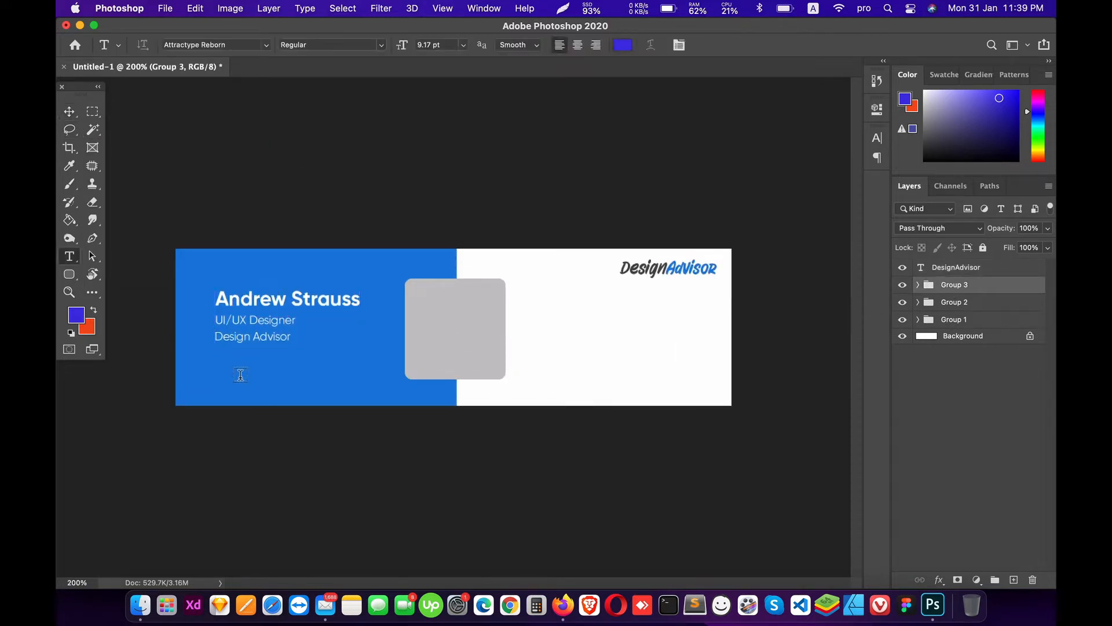
click(241, 375)
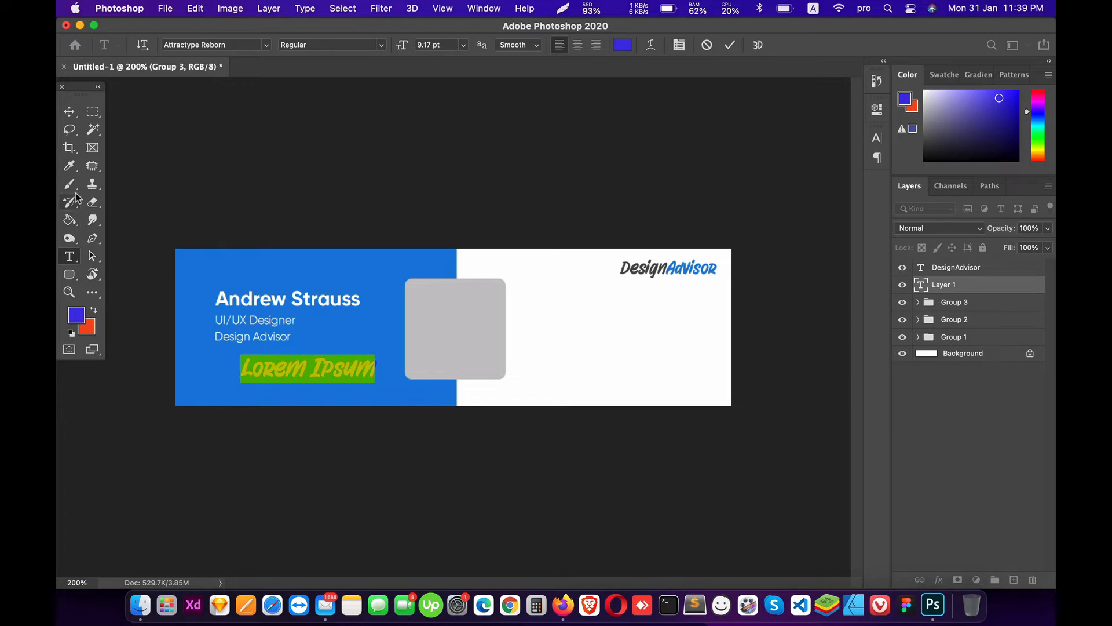
click(69, 111)
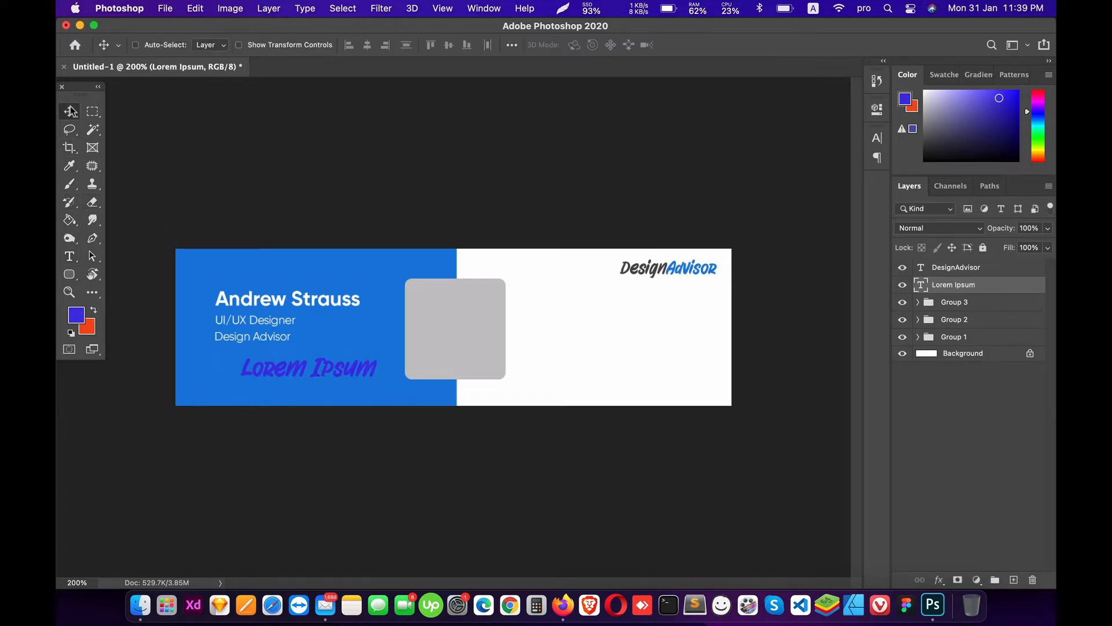
drag(1010, 281, 1032, 580)
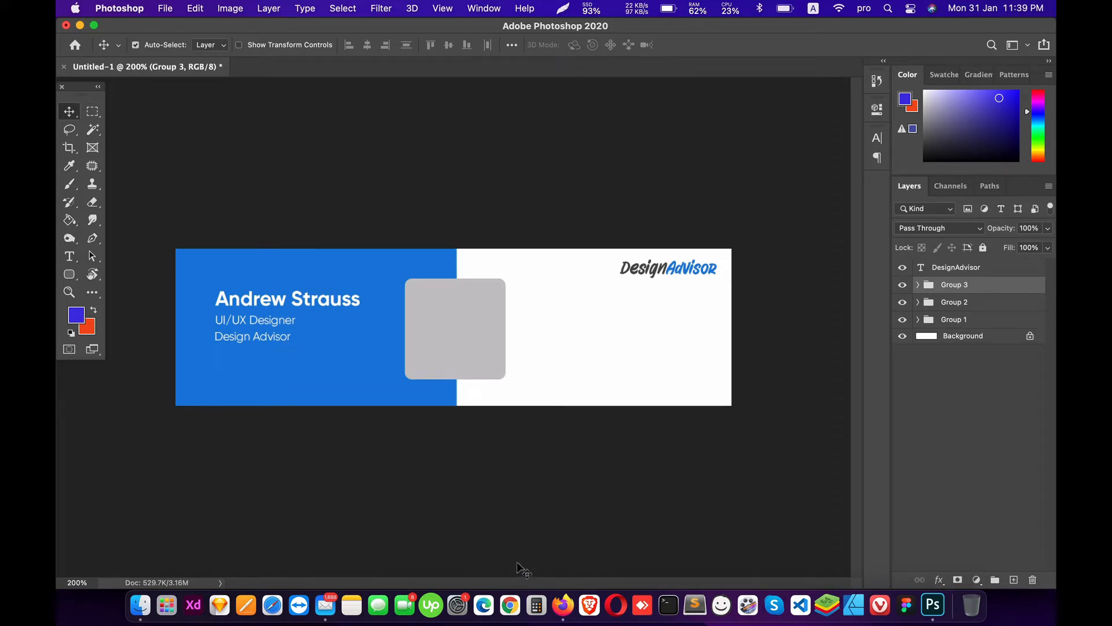
Step: Merge all layers, undo the merge, and switch over to Firefox
key(super+shift+e)
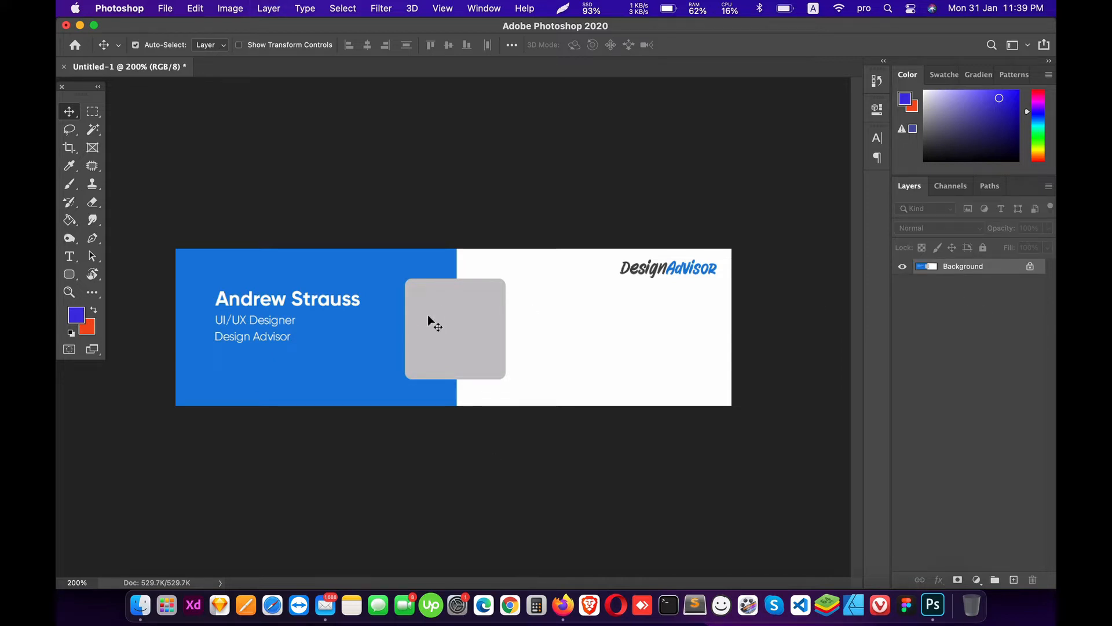
key(super+z)
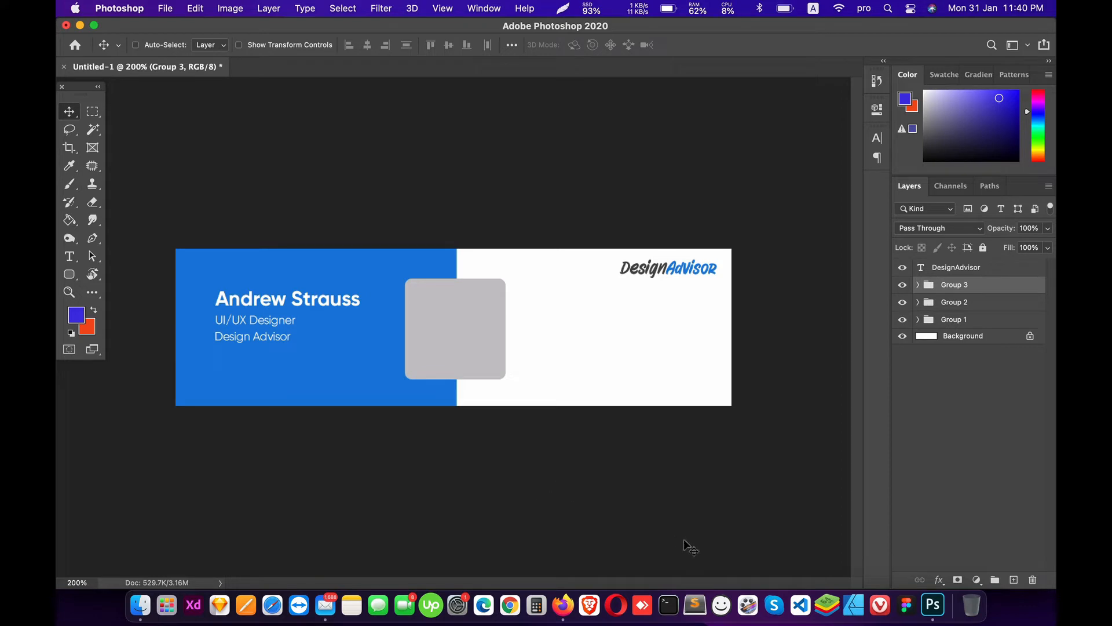
click(562, 605)
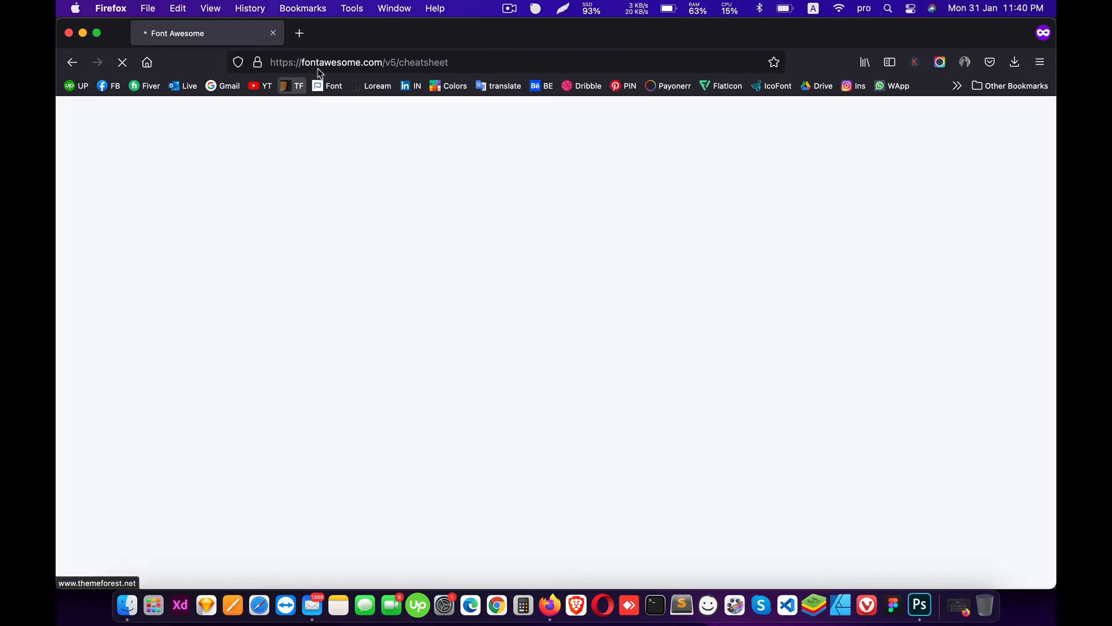
Step: In the private Font Awesome window, show the free Brand icons and search the page for 'face'
right_click(550, 605)
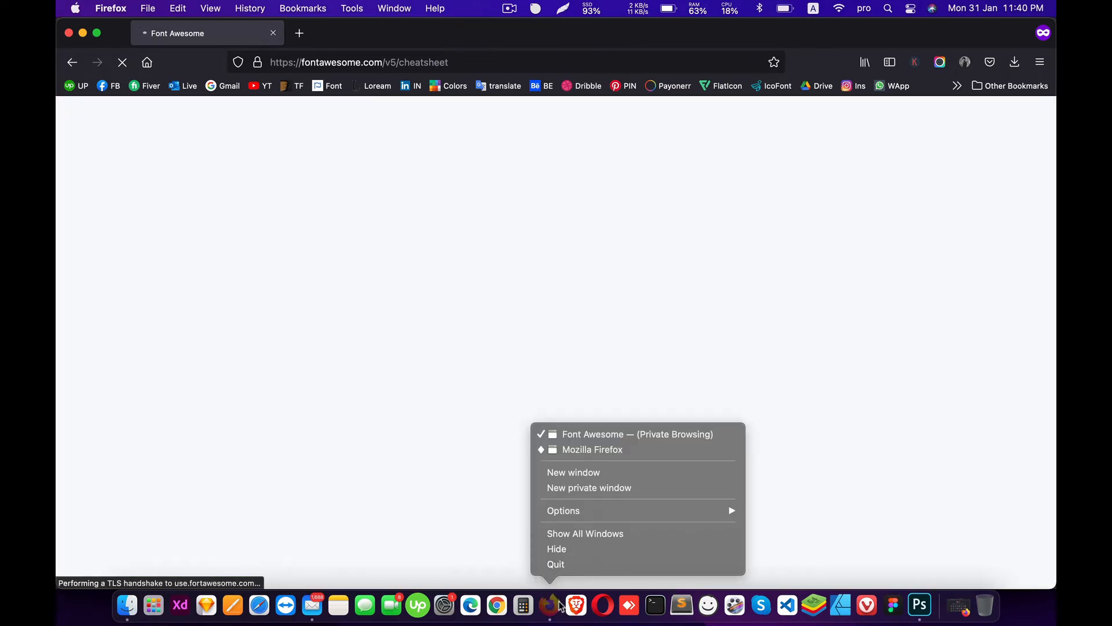
click(569, 434)
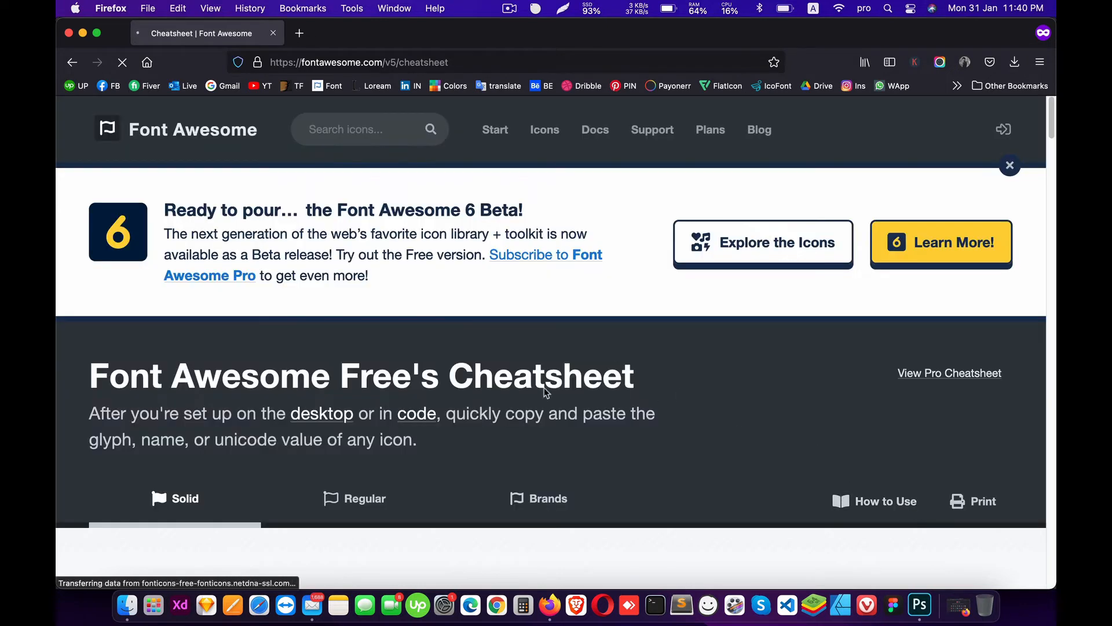
scroll(542, 388, down, 5)
click(538, 258)
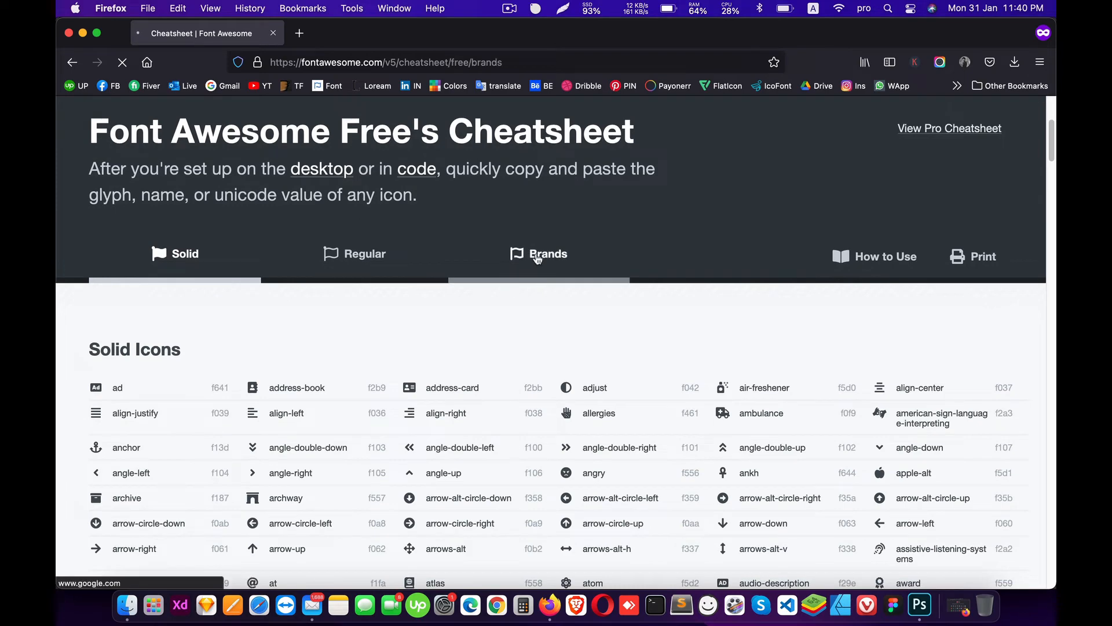
scroll(357, 364, down, 6)
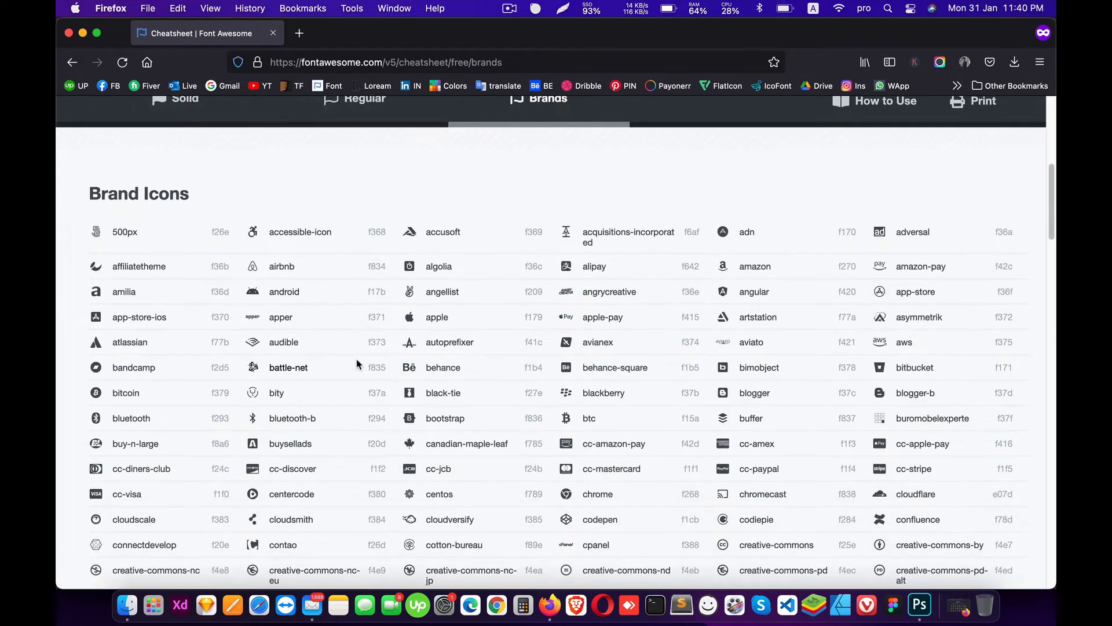
key(cmd+f)
text(face)
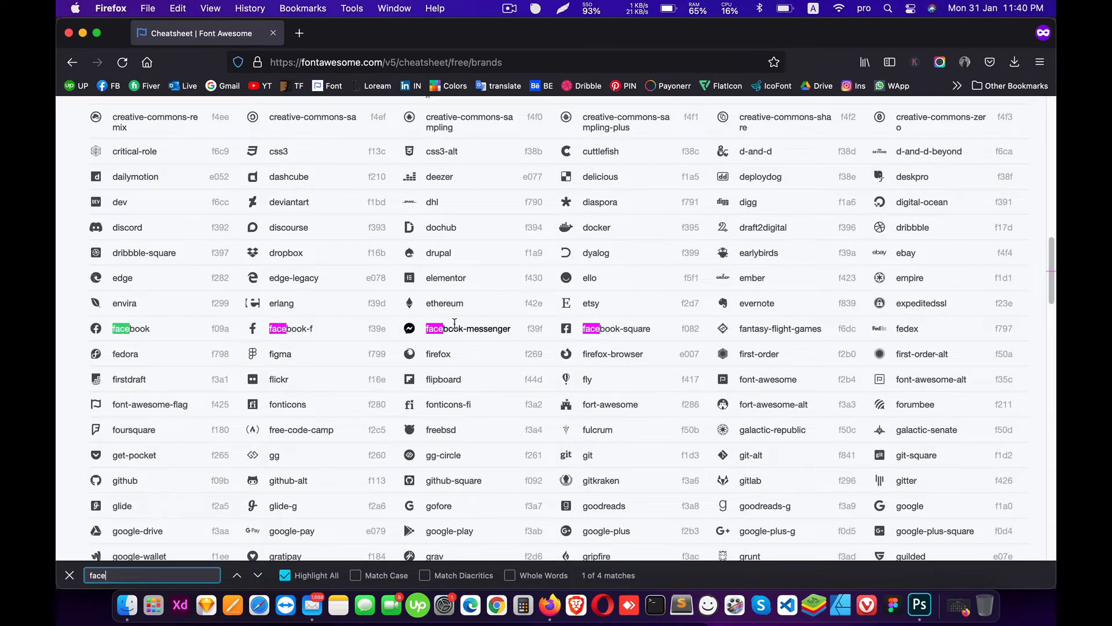
click(920, 606)
Step: Paste the Facebook glyph below the job title in Font Awesome 5 Brands at 6 pt
key(t)
click(291, 356)
key(BackSpace)
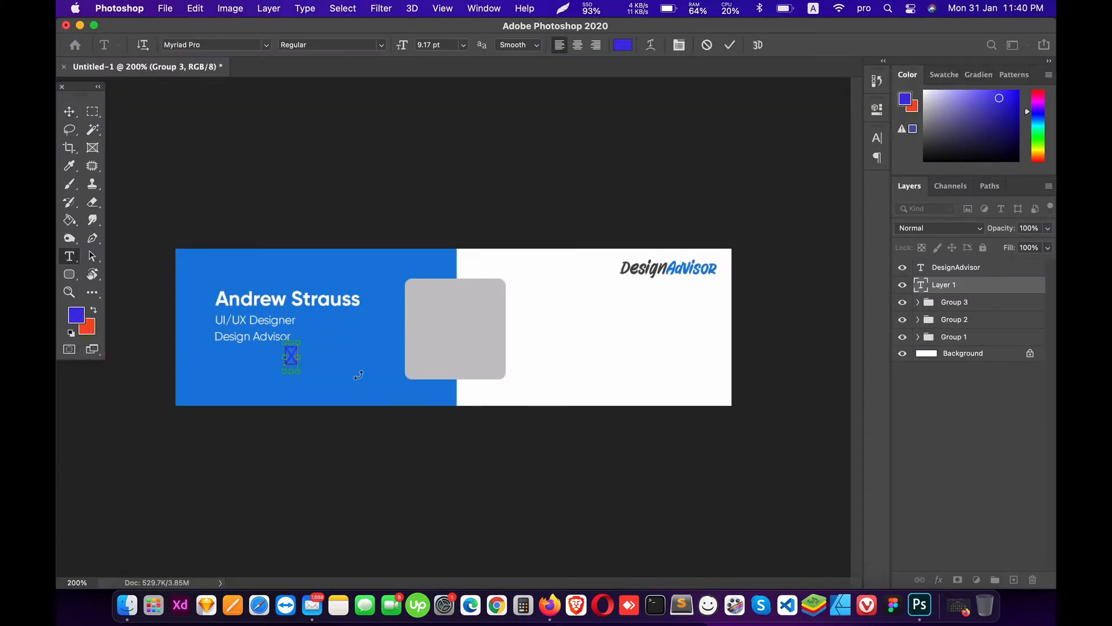
click(212, 45)
text(font)
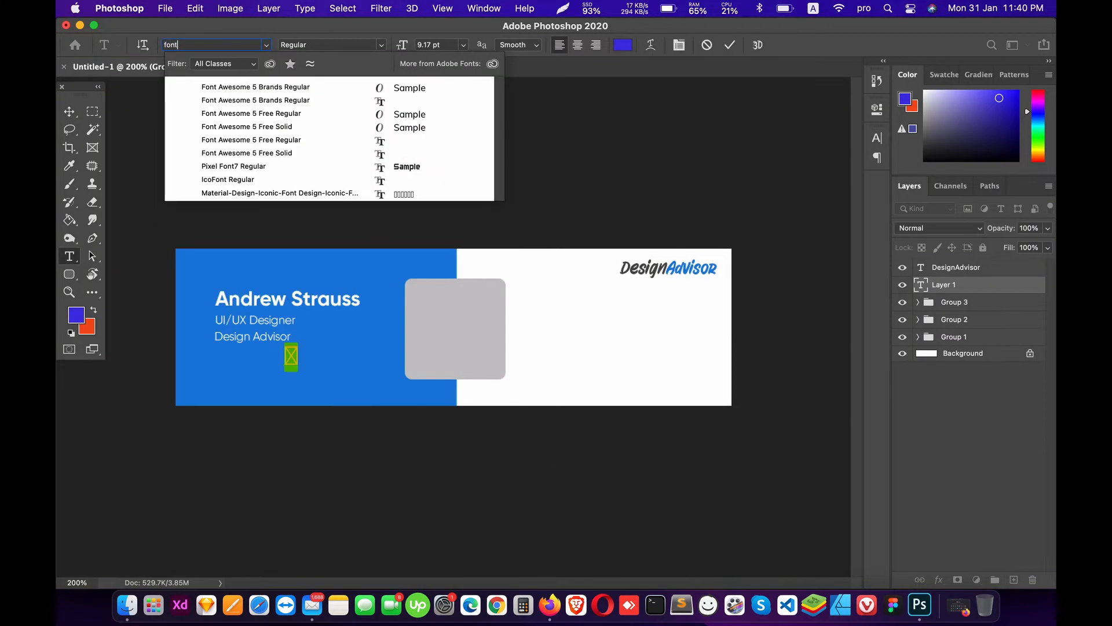
key(Down)
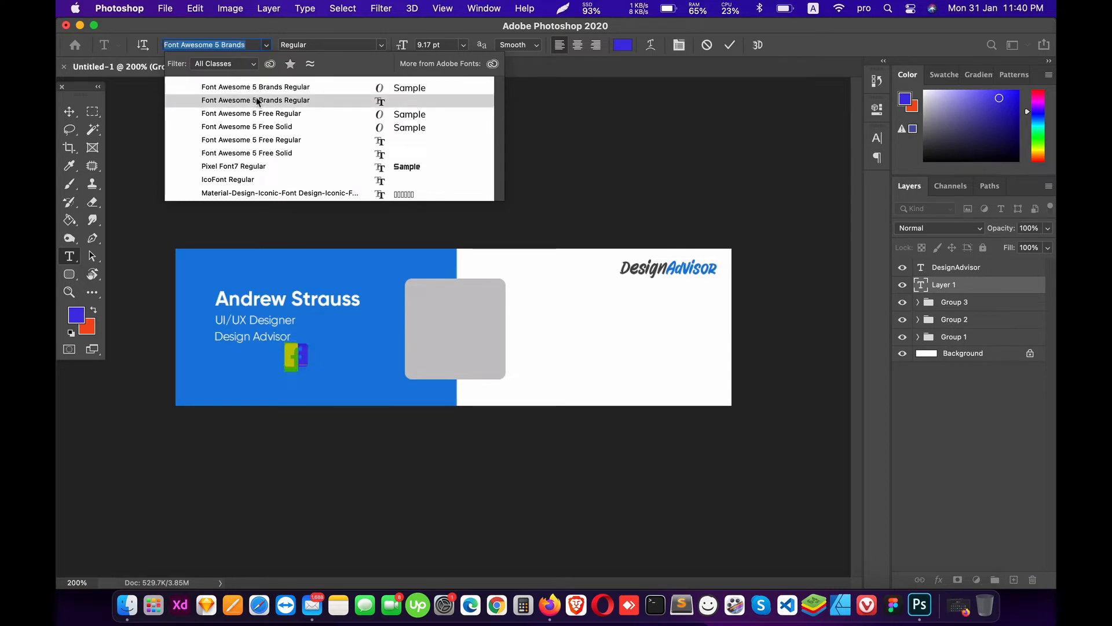
click(255, 102)
click(461, 46)
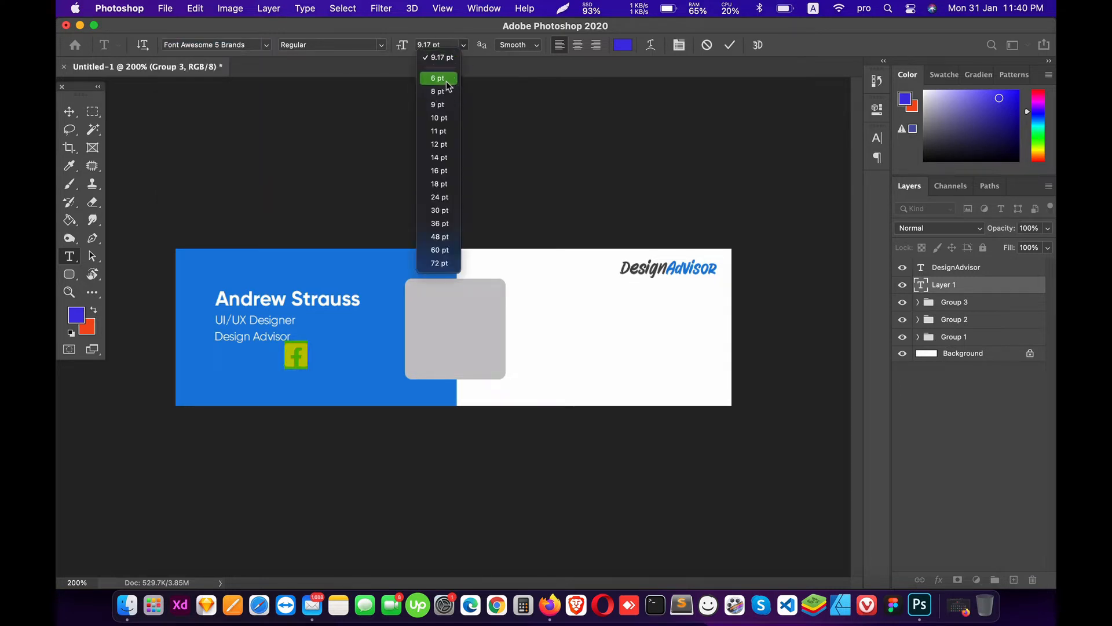
click(438, 81)
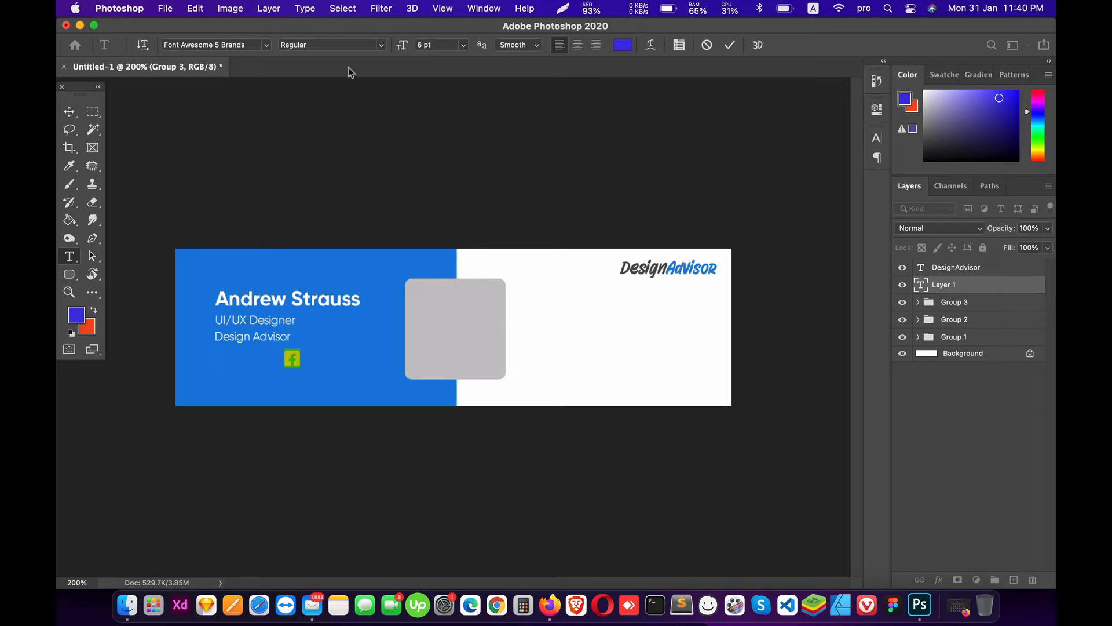
click(465, 191)
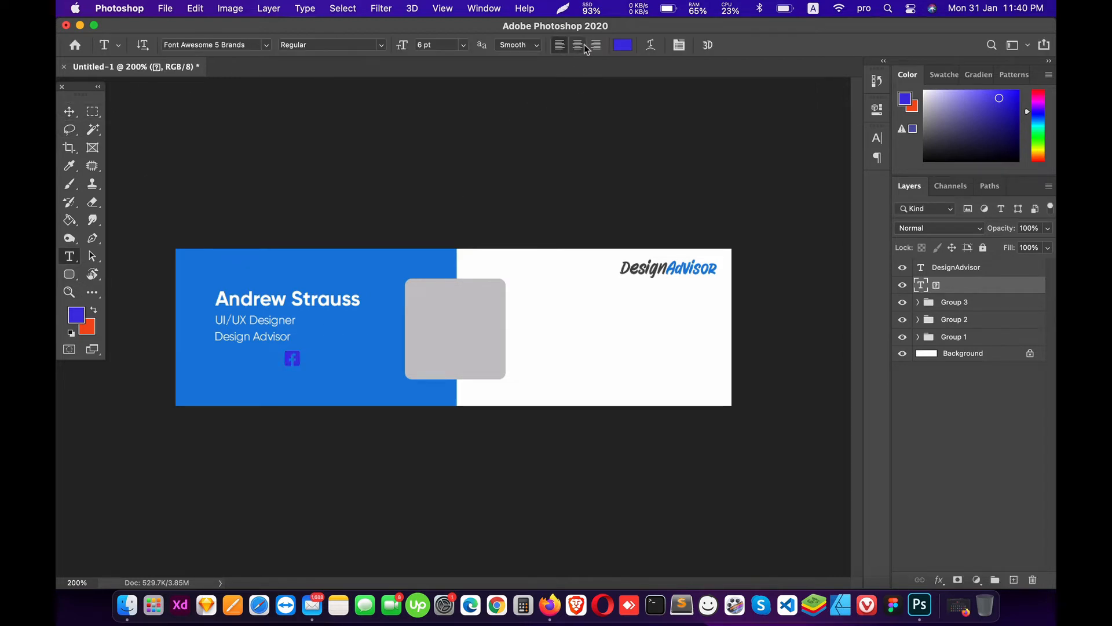
Step: Make the Facebook icon white, move it further left, and duplicate it
click(623, 45)
click(661, 266)
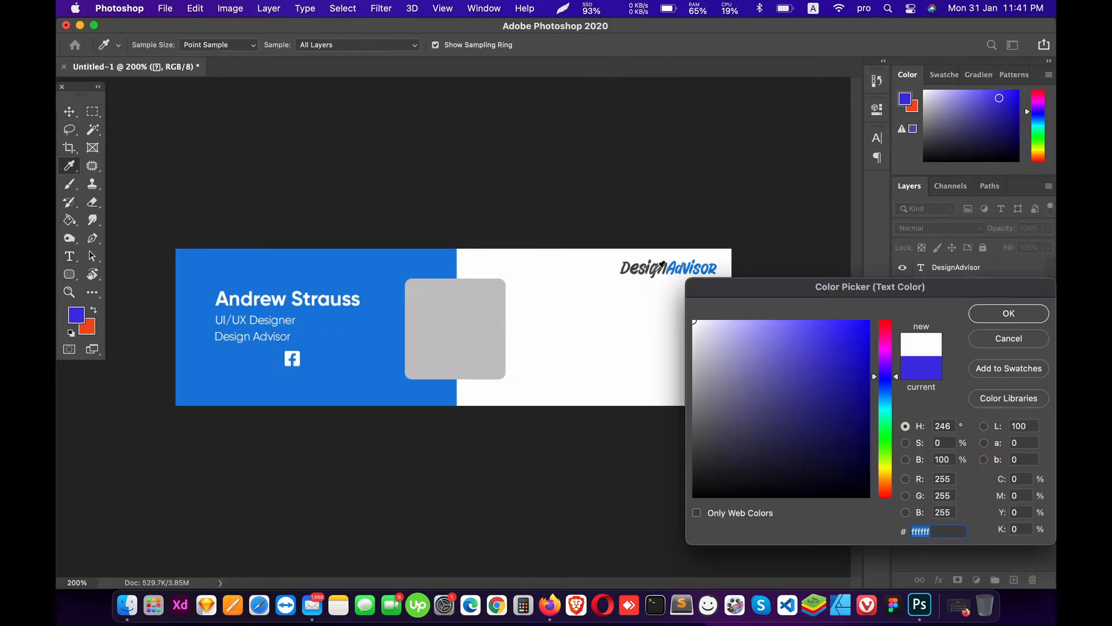
click(1029, 318)
click(70, 113)
drag(320, 377, 260, 377)
key(super+j)
click(550, 605)
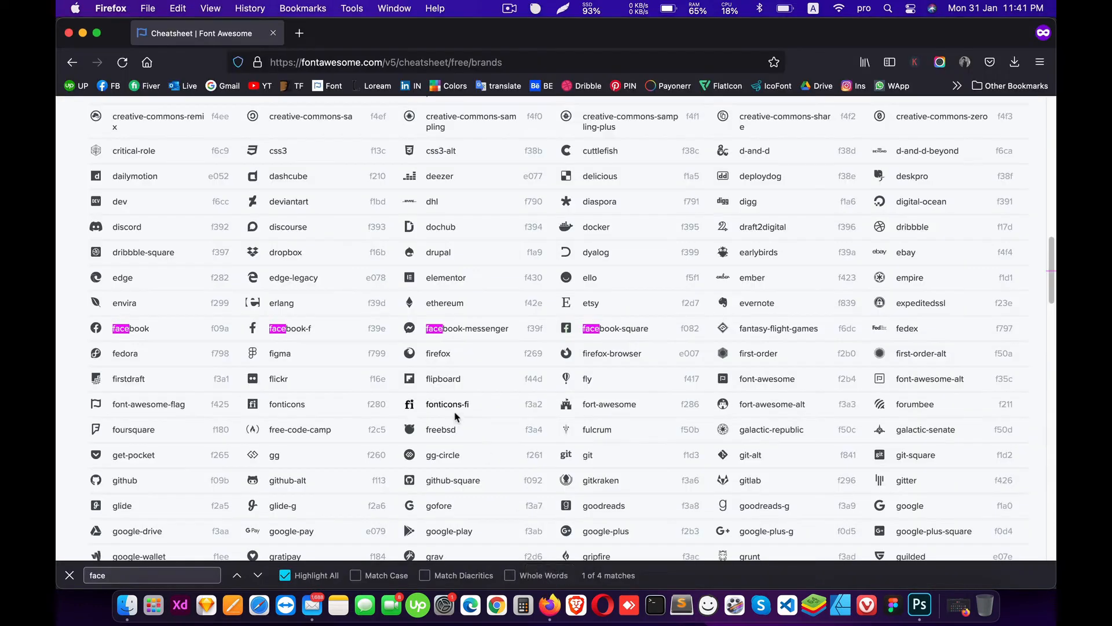
Step: Search the cheatsheet for 'twit' and copy the twitter-square glyph
key(super+f)
text(two)
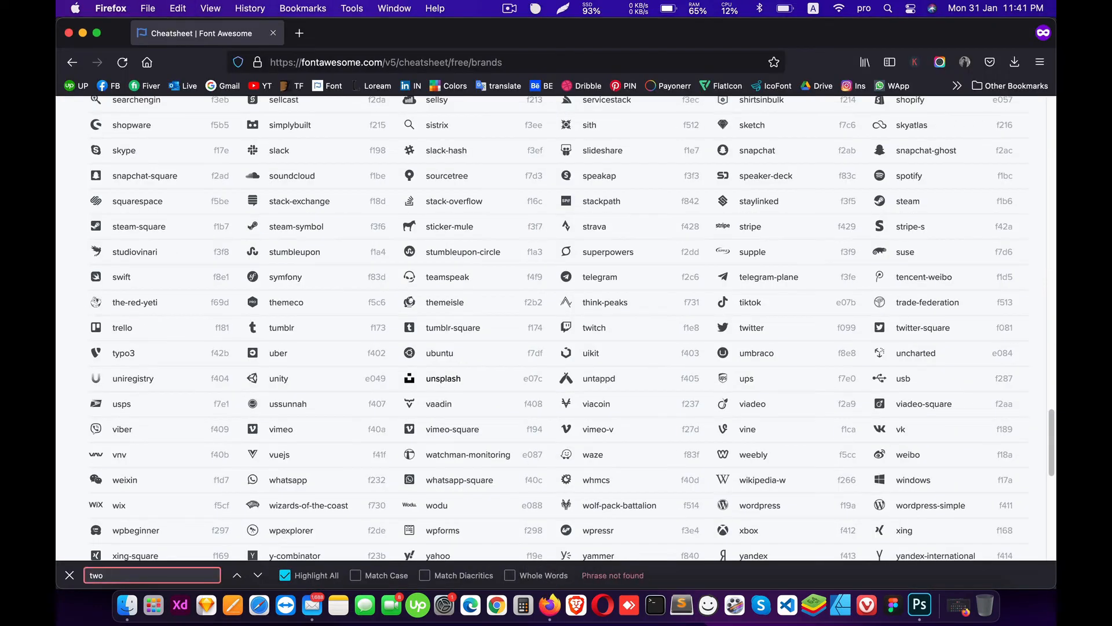
key(BackSpace)
text(it)
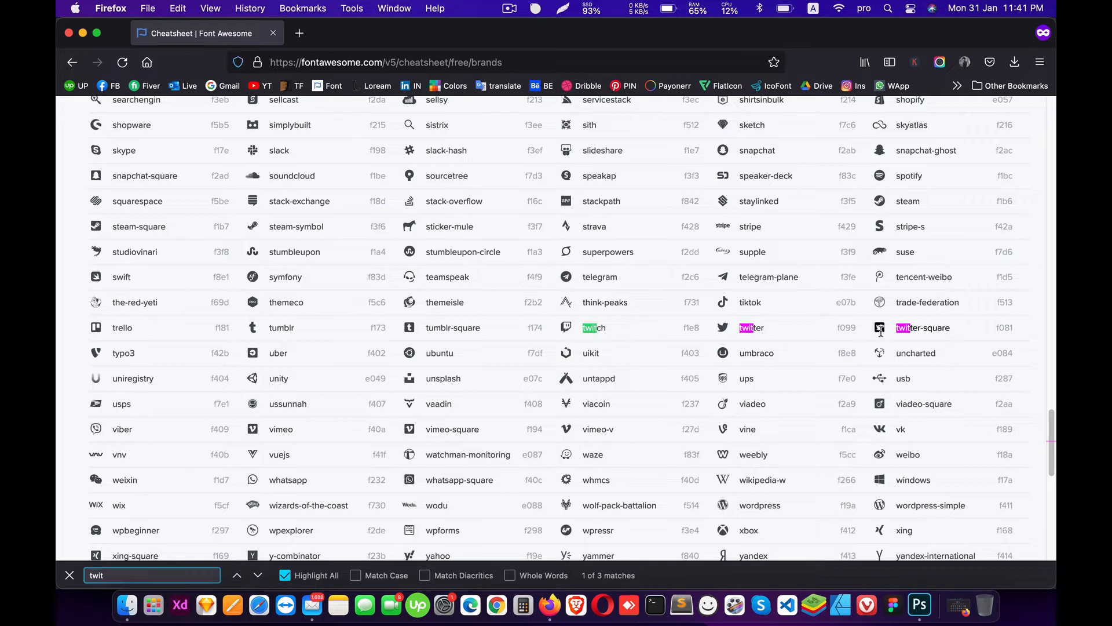
click(881, 329)
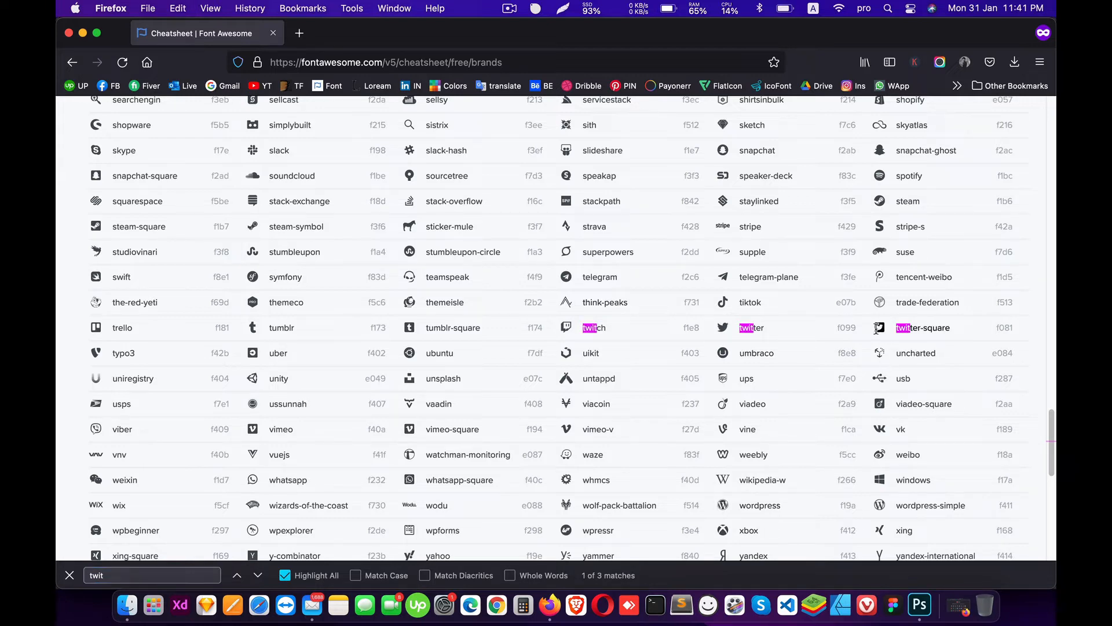
Step: Replace the second Facebook icon's glyph on the card with the copied Twitter glyph
click(920, 606)
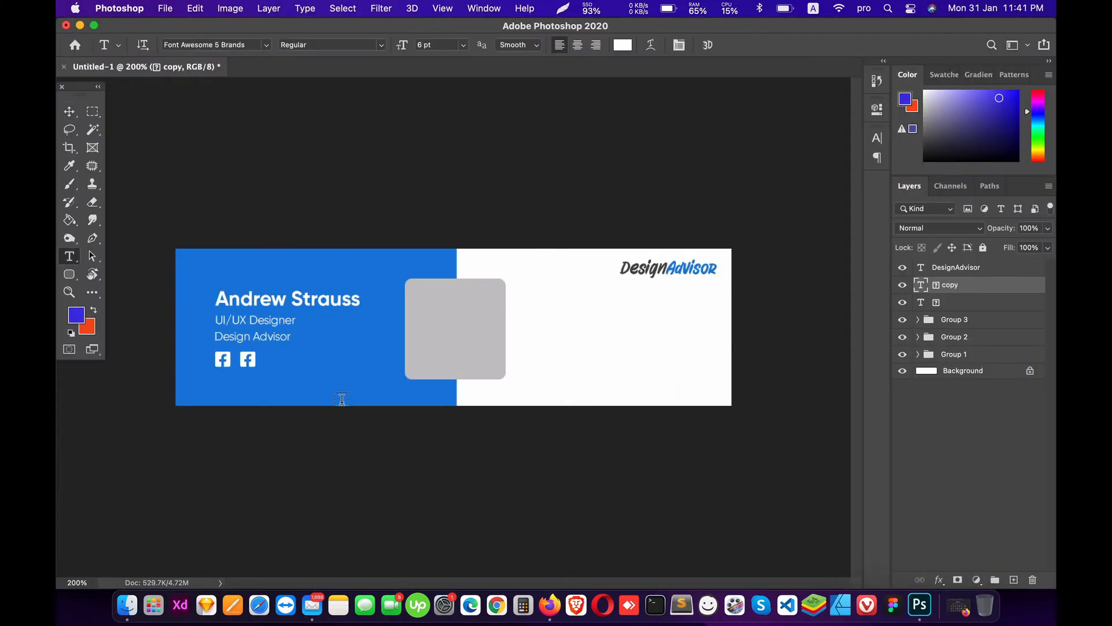
double_click(248, 360)
key(super+v)
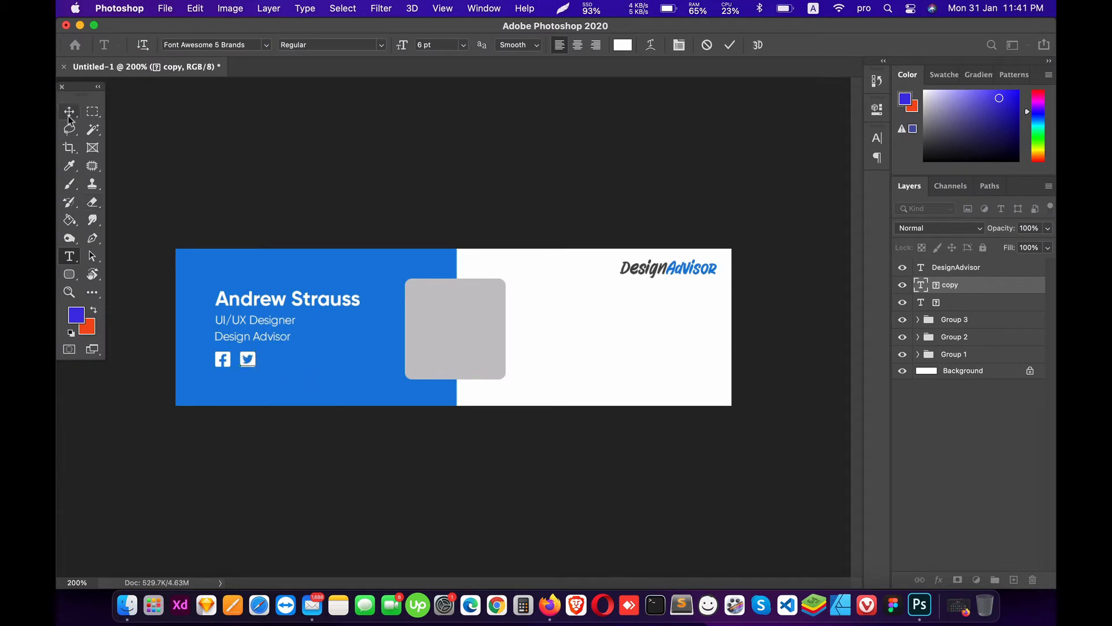
click(69, 113)
Step: Search the brand cheatsheet for 'link' and copy the linkedin glyph
click(550, 606)
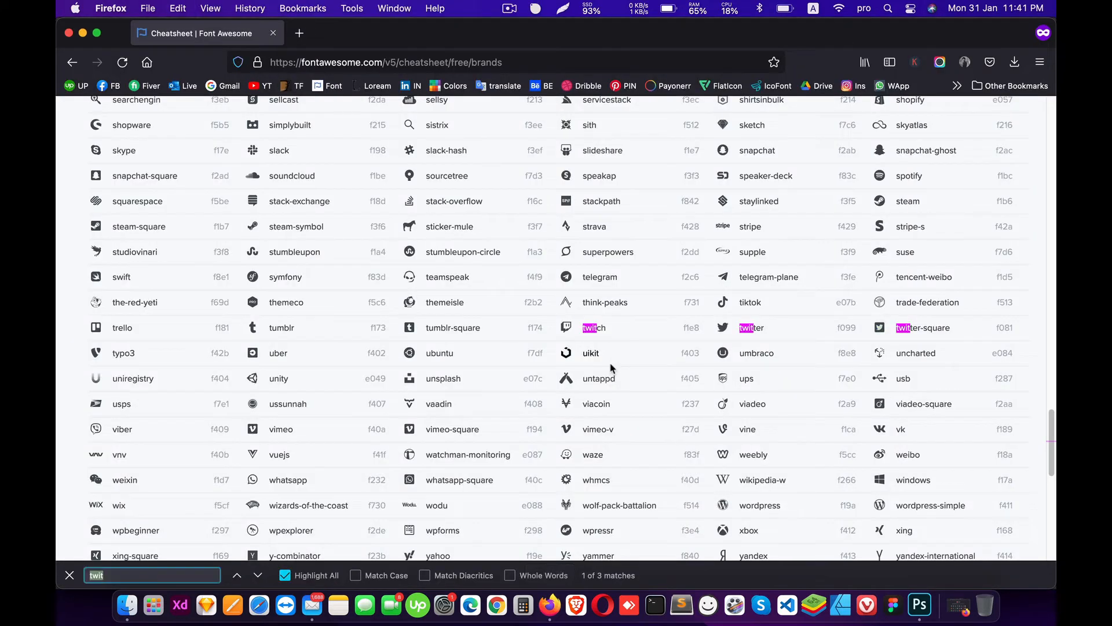
text(lin)
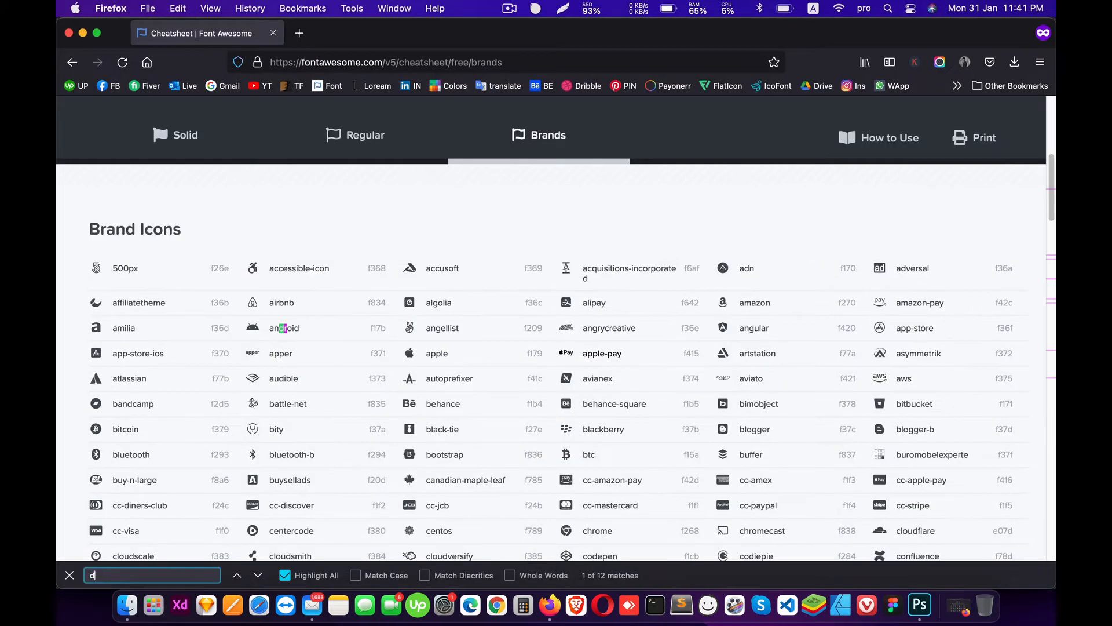
text(k)
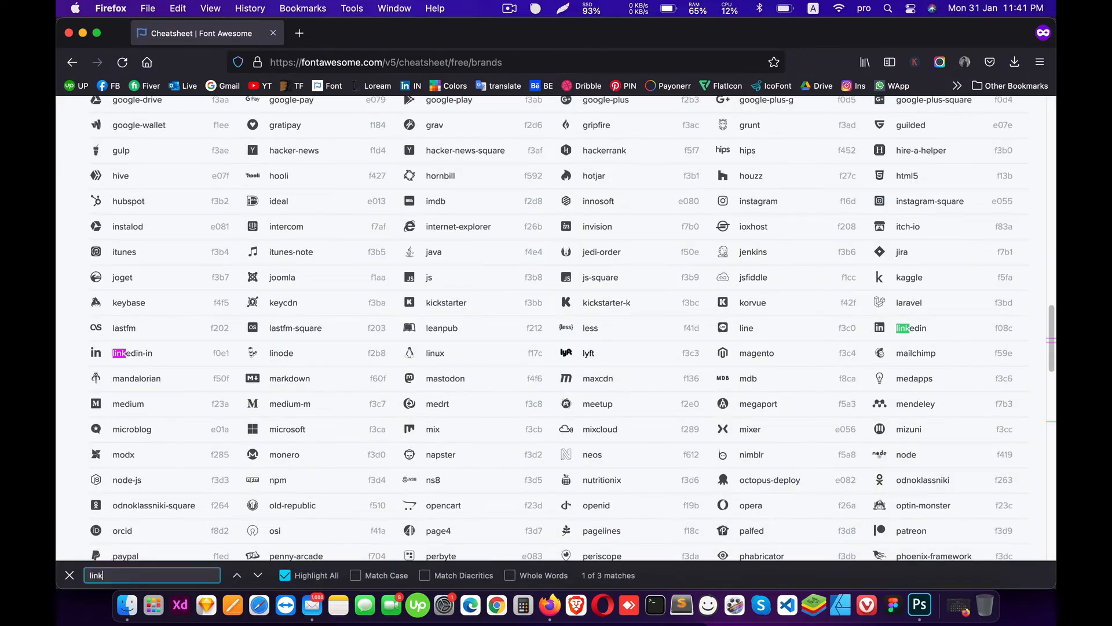
click(880, 328)
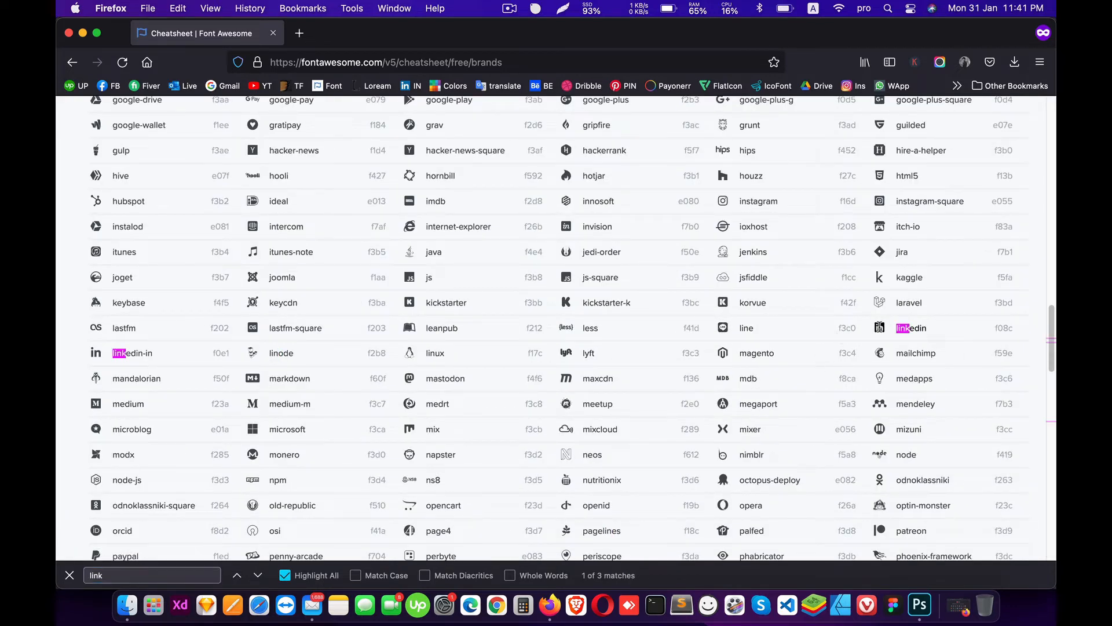
Step: Copy the Twitter icon 35 px to the right and turn the copy into the LinkedIn glyph
click(920, 605)
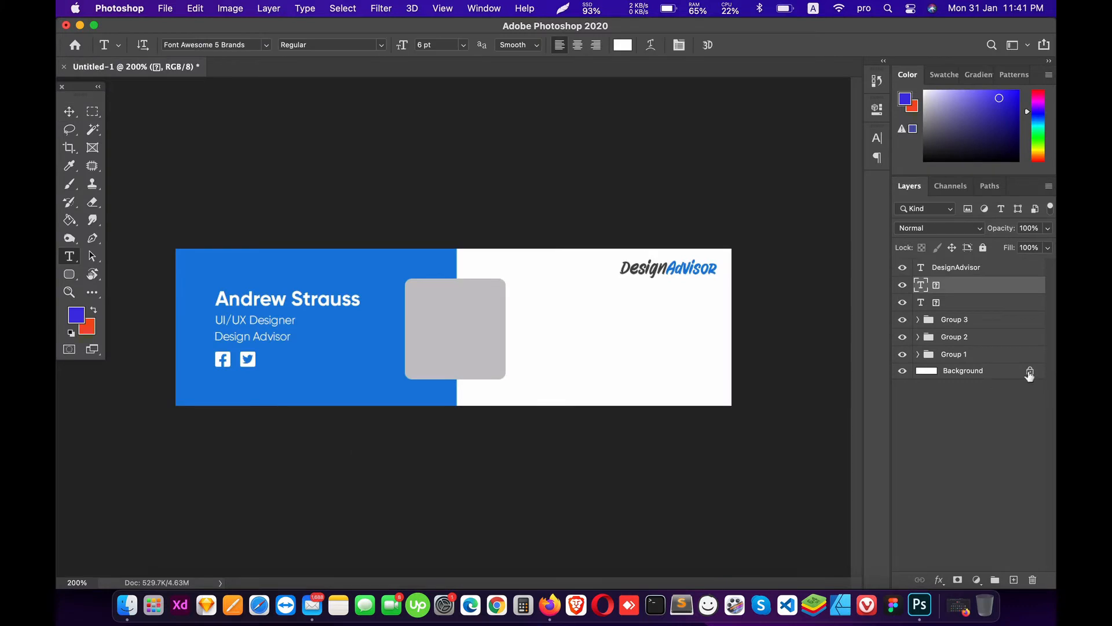
key(v)
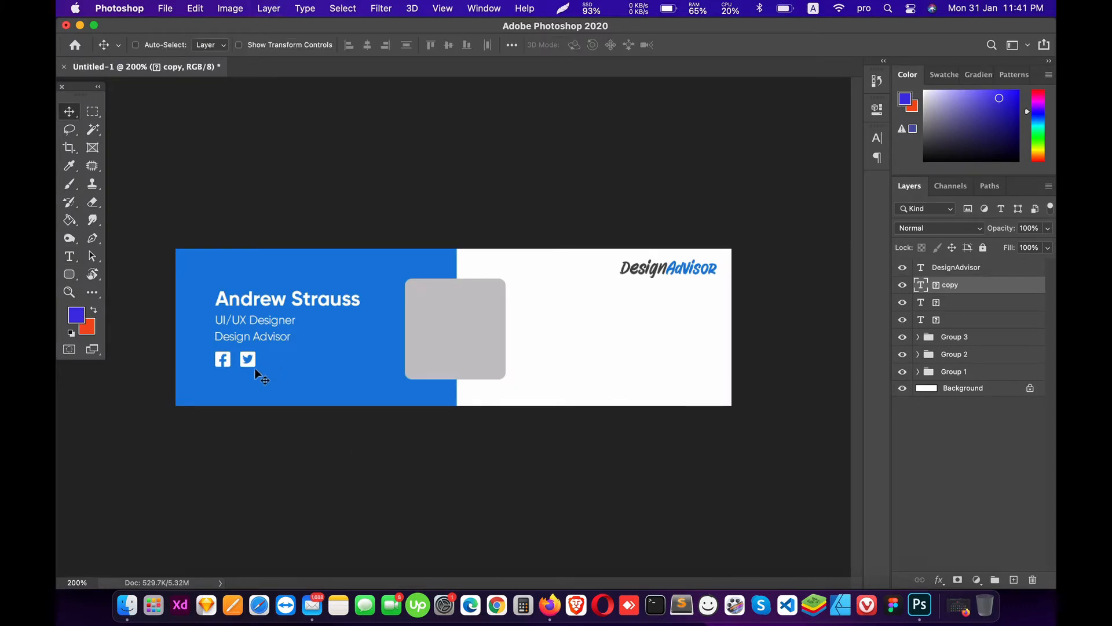
drag(255, 368, 280, 370)
key(t)
double_click(273, 361)
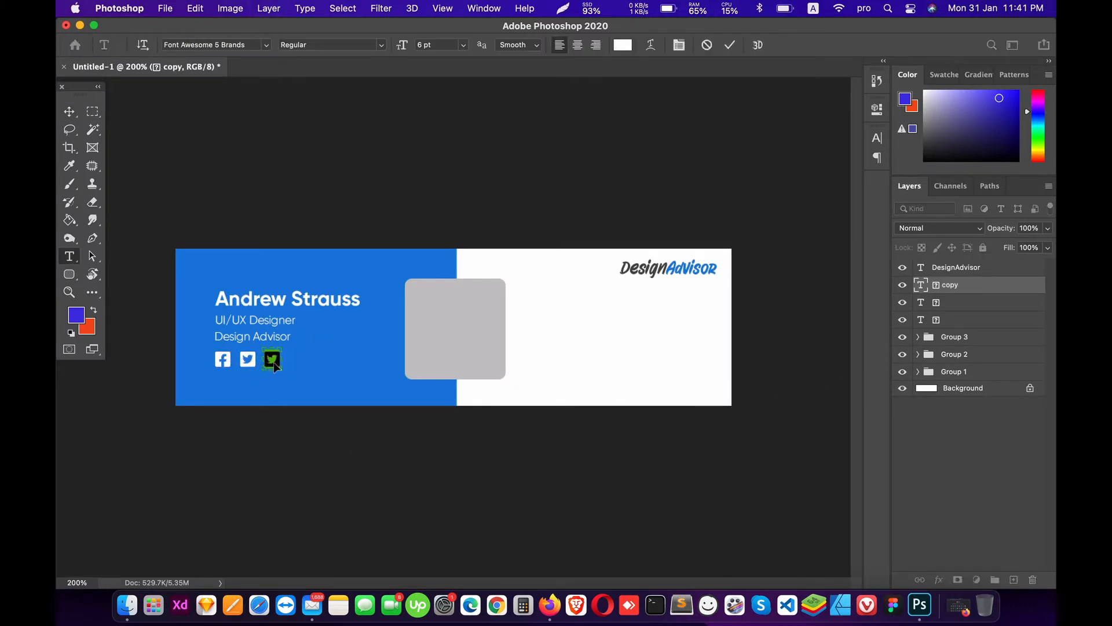
click(70, 112)
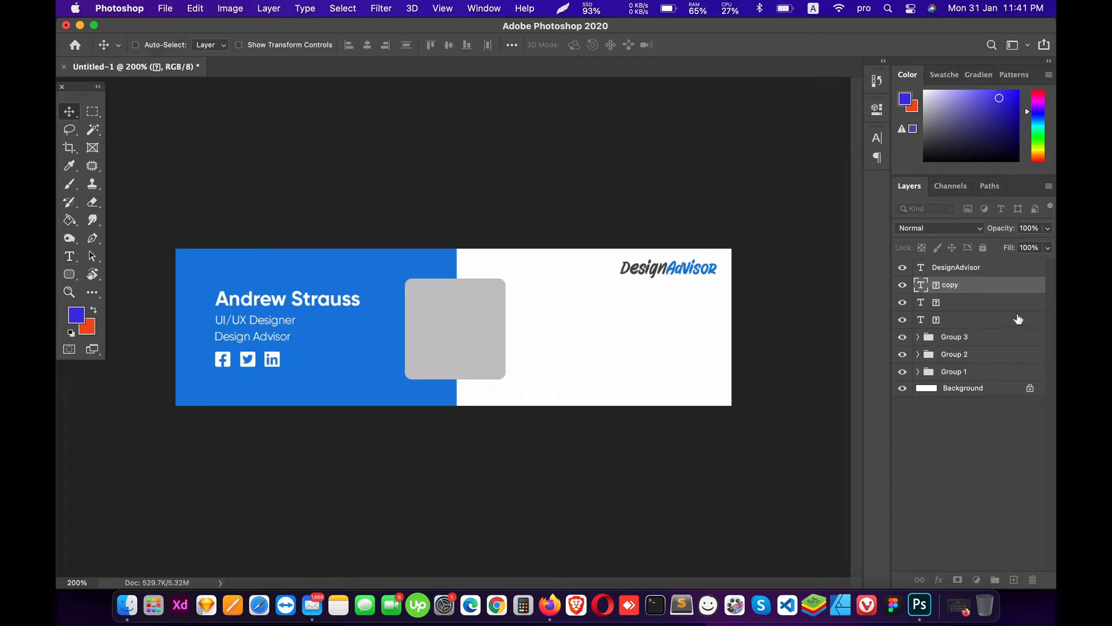
Step: Set all three social icons to 5.7 pt
click(952, 302)
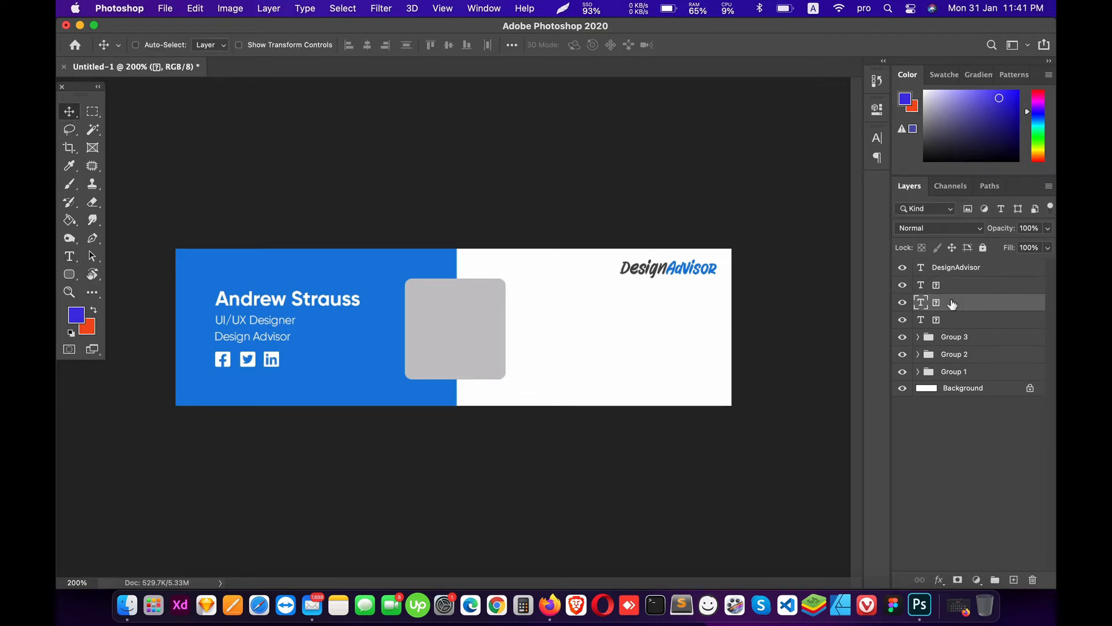
shift+click(951, 289)
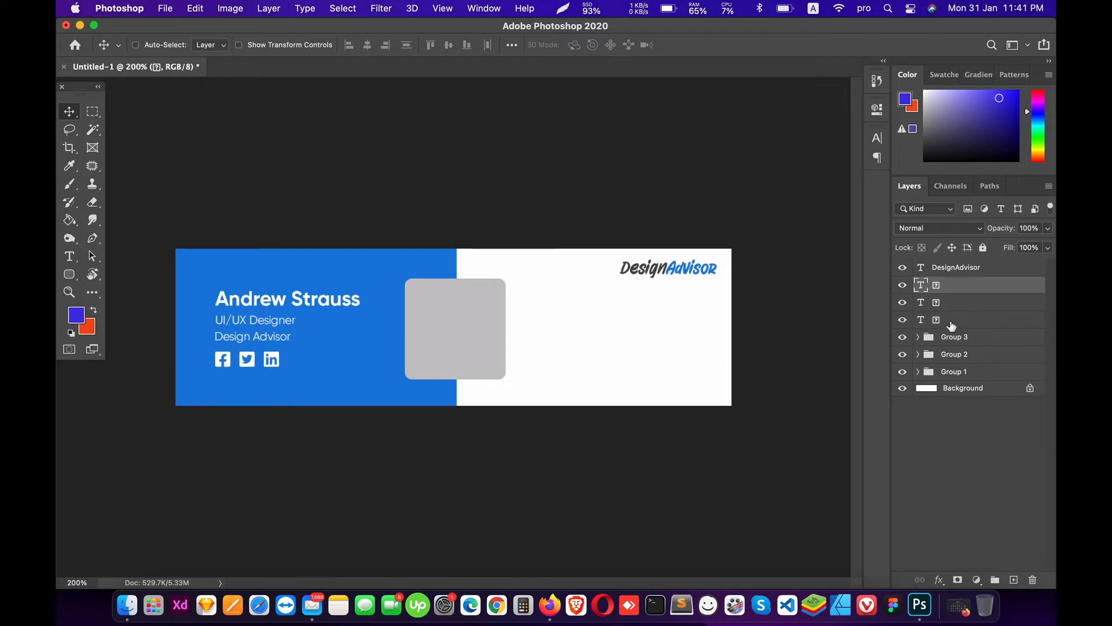
shift+click(952, 322)
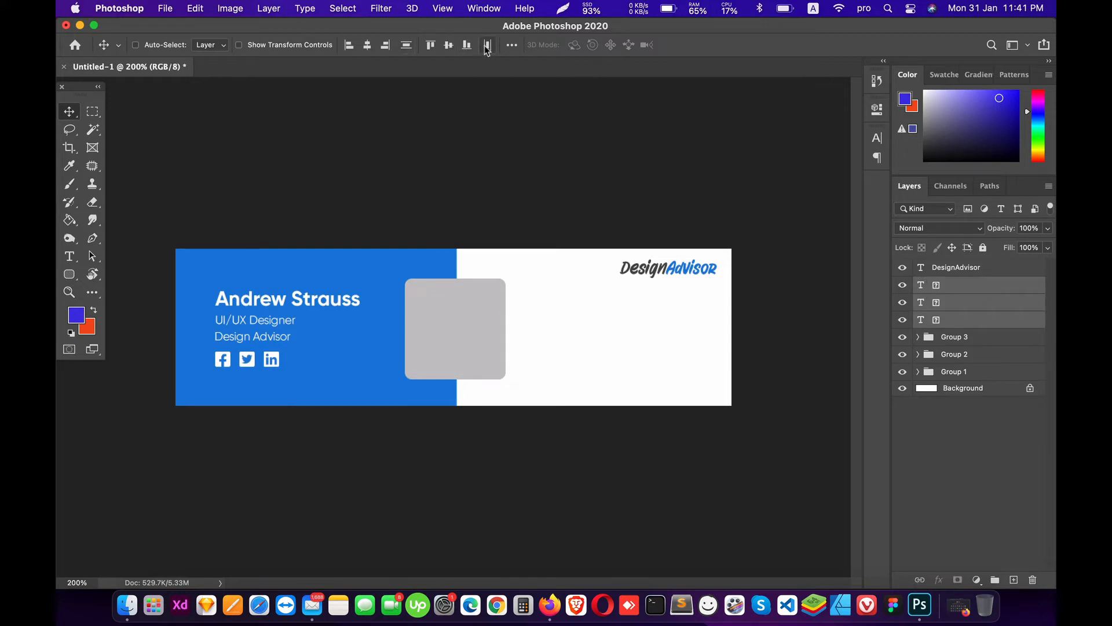
key(t)
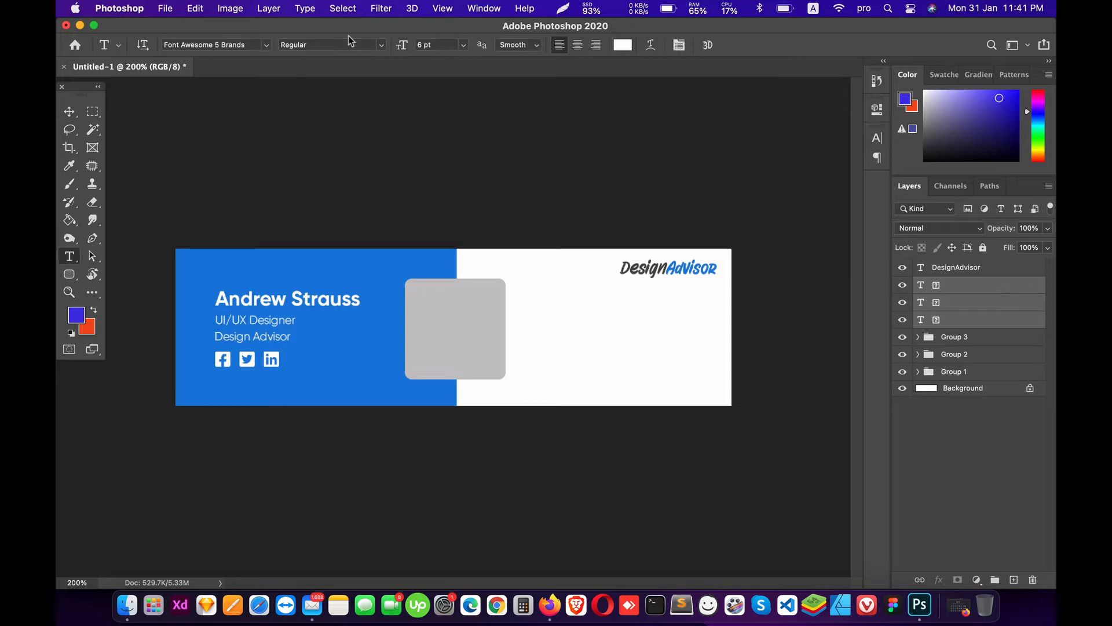
click(434, 45)
text(5.)
key(Return)
Step: Nudge LinkedIn left, distribute the three icons' horizontal centres evenly and group them
click(955, 290)
key(v)
key(Left)
key(Left)
key(Left)
key(Left)
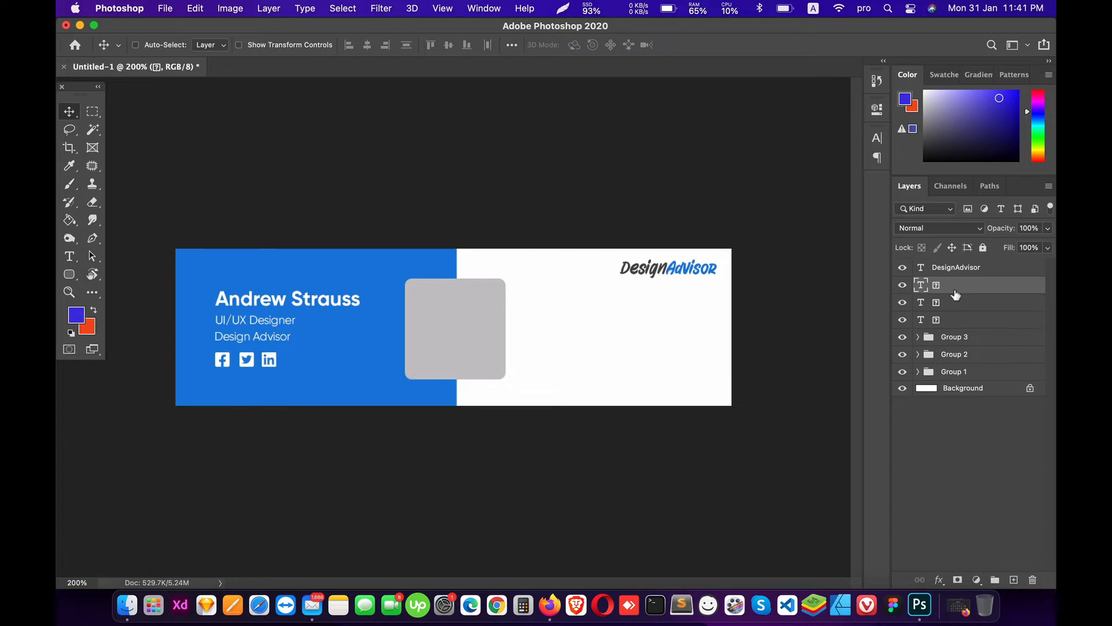
shift+click(948, 323)
key(t)
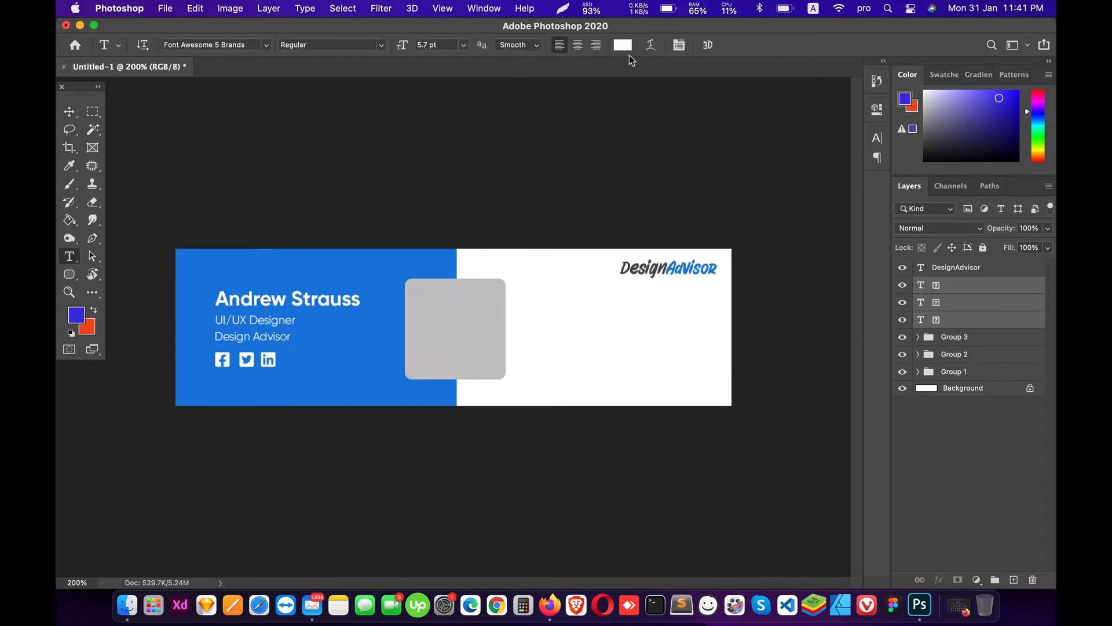
click(72, 112)
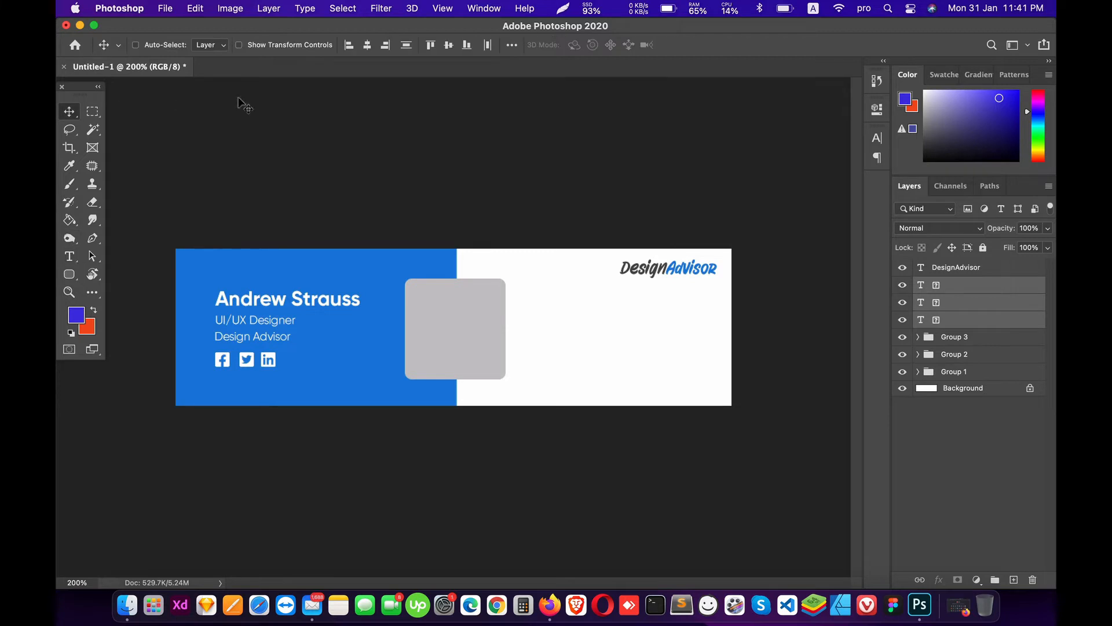
click(485, 46)
key(super+g)
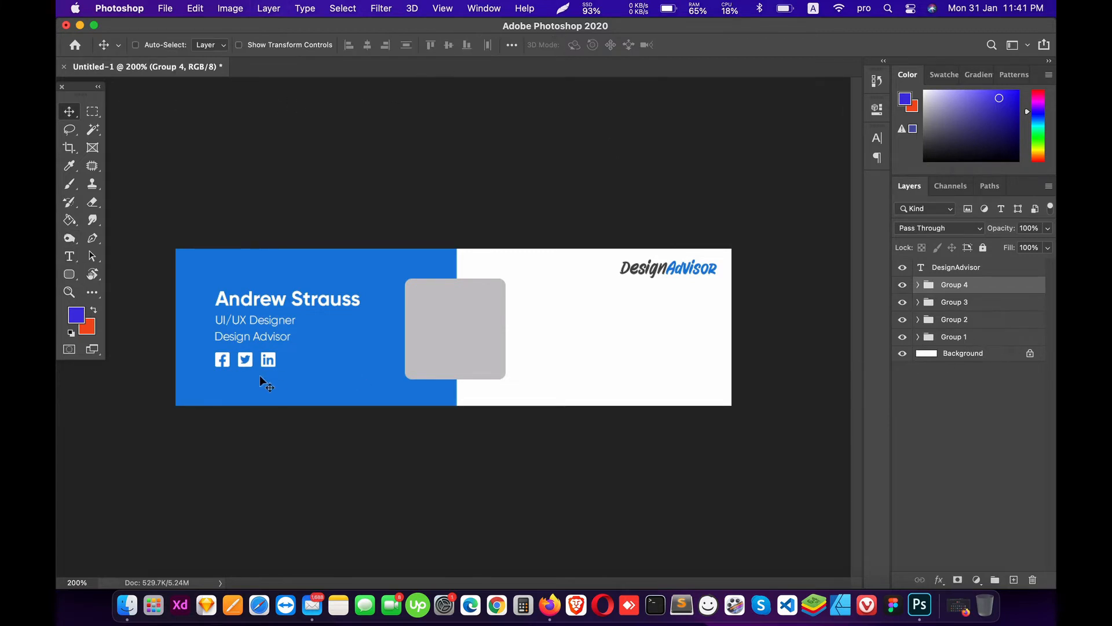
Step: Nudge the social icons up and start a dark grey Gilroy-Regular text line on the white side
key(Up)
key(Up)
key(Up)
key(Up)
key(t)
click(572, 318)
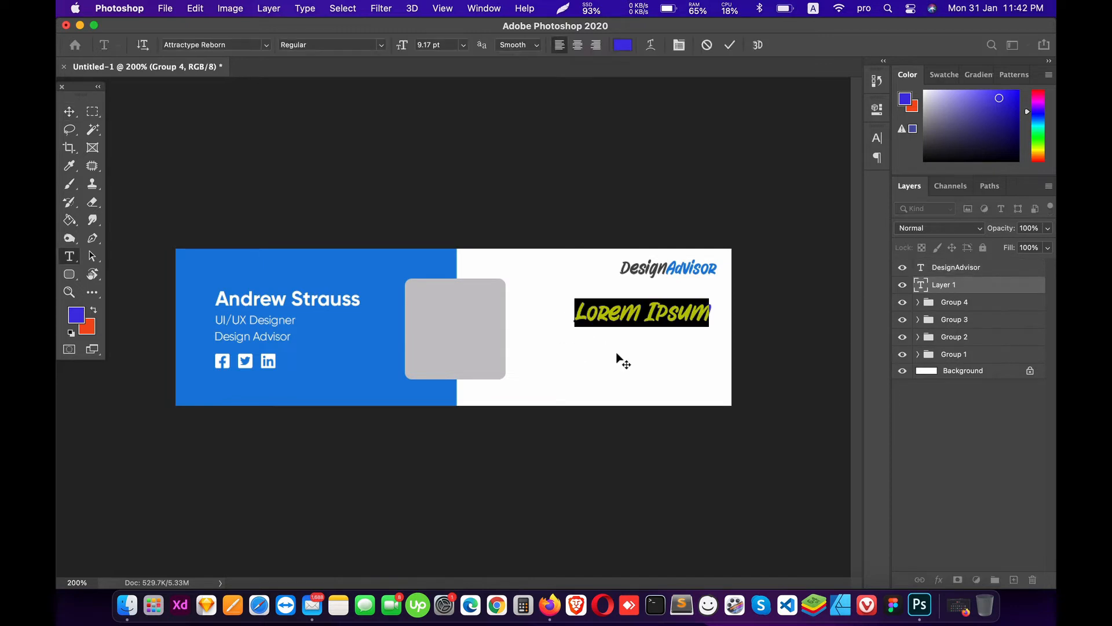
click(266, 45)
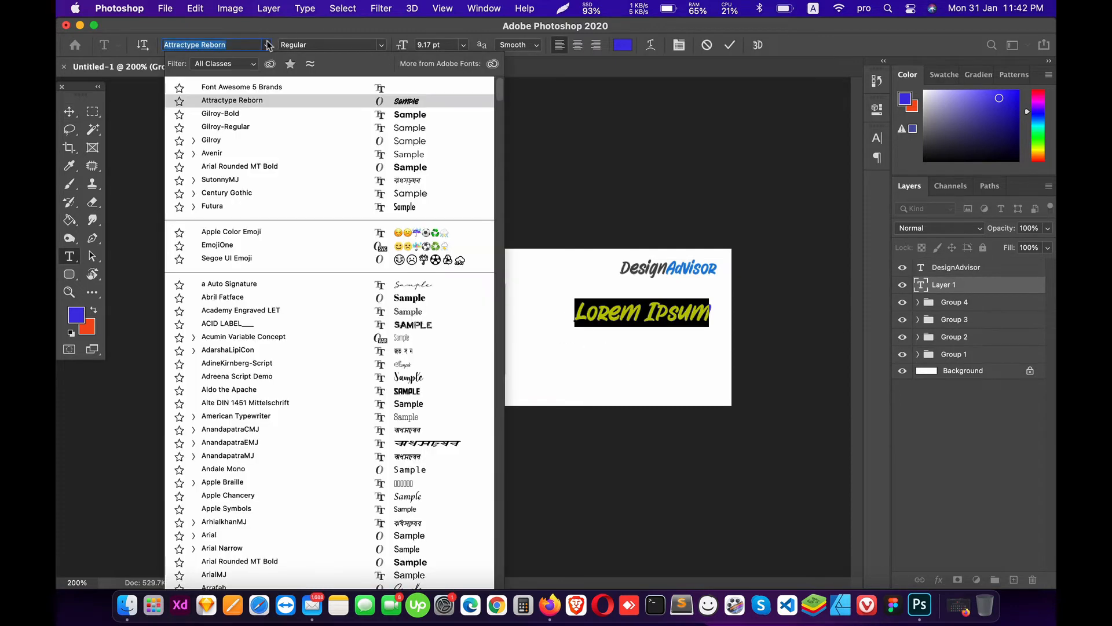
click(241, 126)
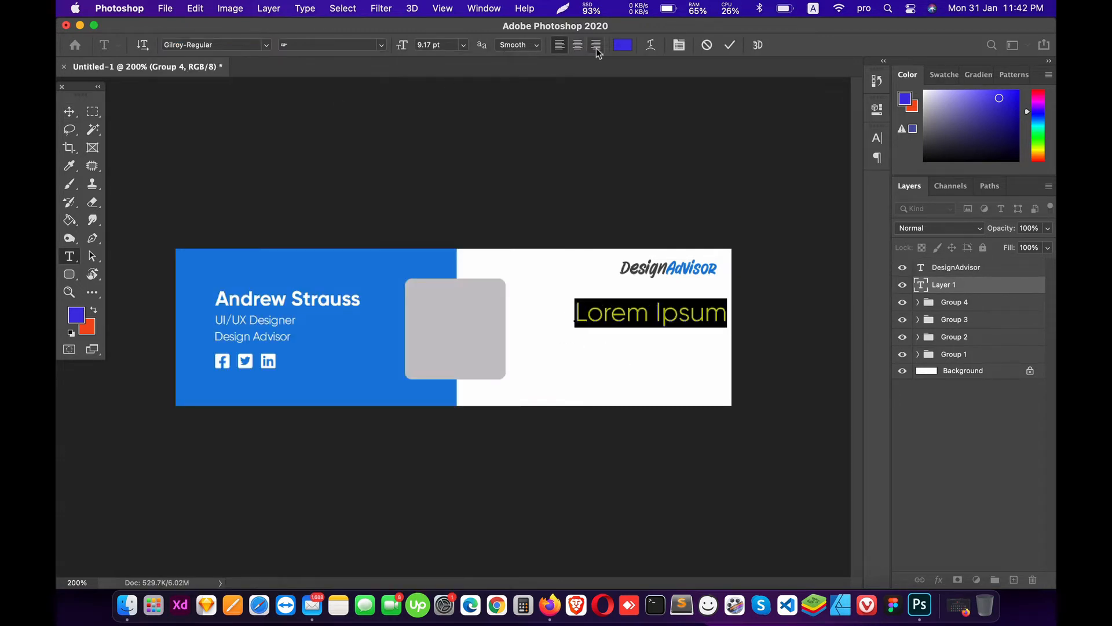
click(623, 45)
drag(698, 449, 694, 478)
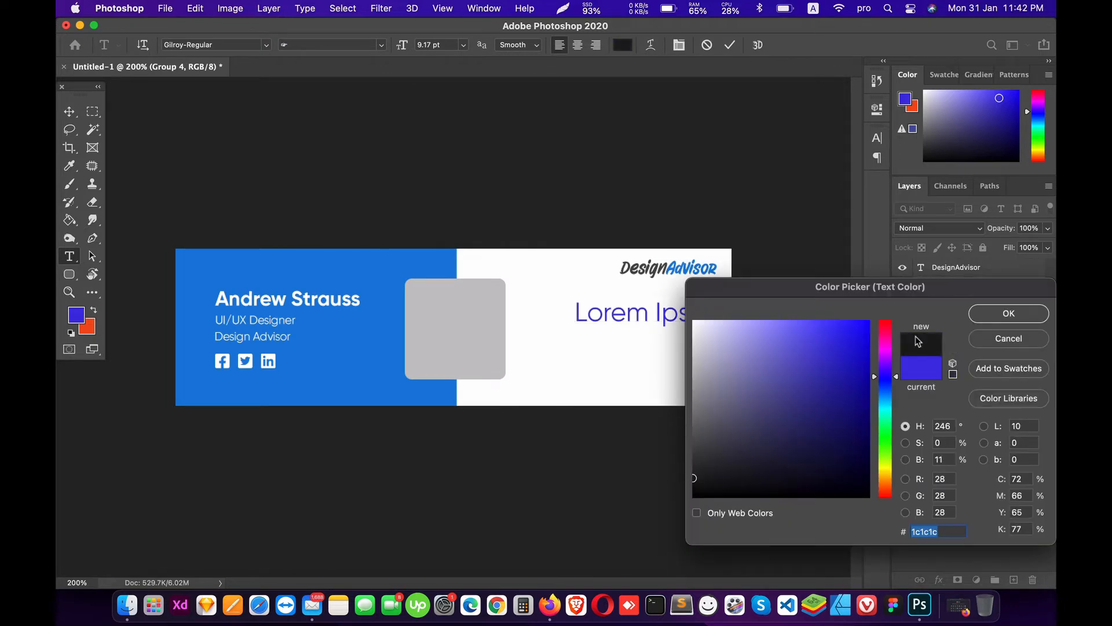
click(1009, 313)
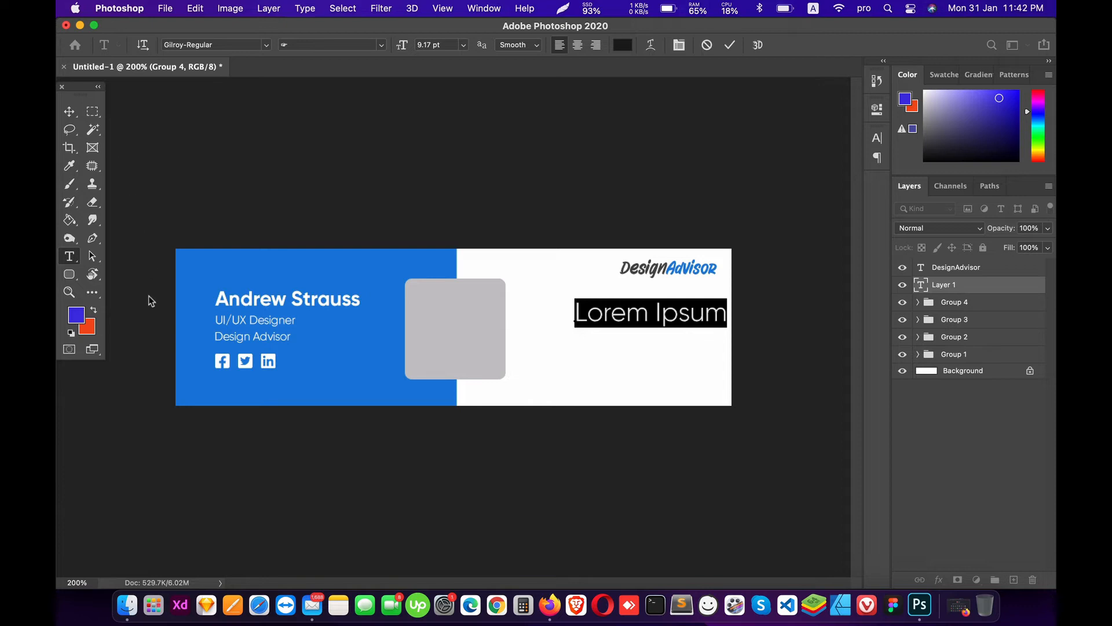
Step: Type the contact e-mail address at 6 pt and move it left onto the card
text(y)
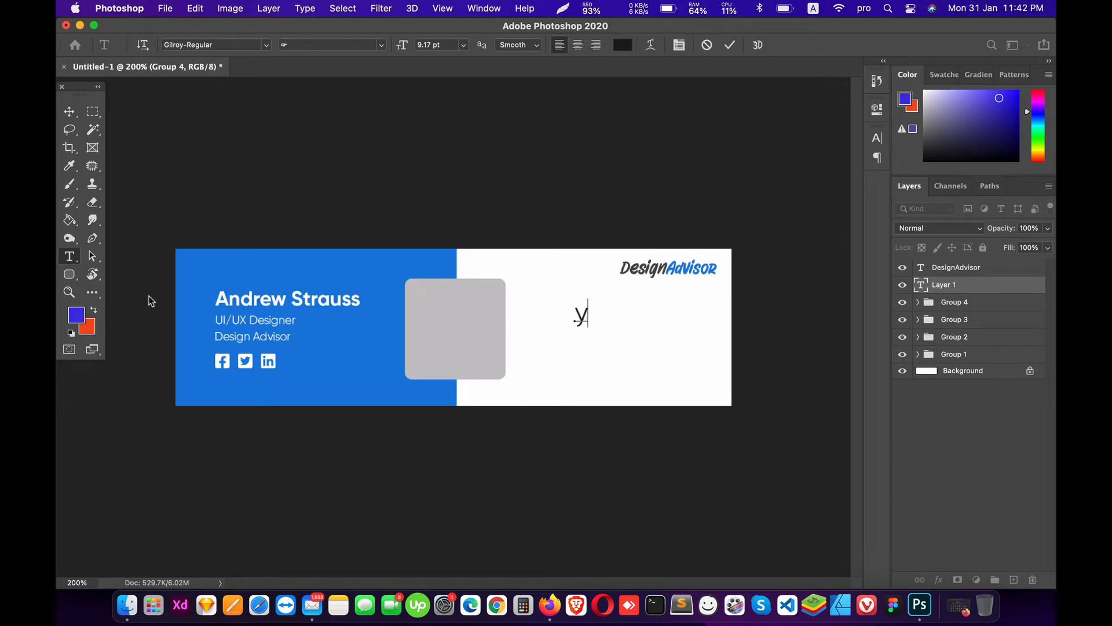
text(ouremail)
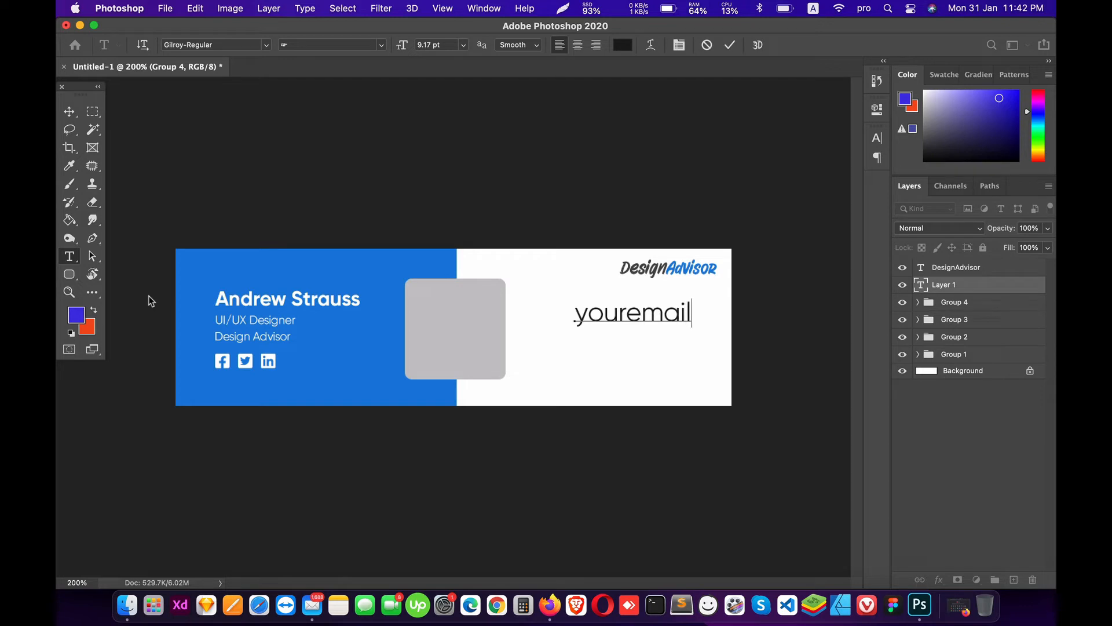
key(super+a)
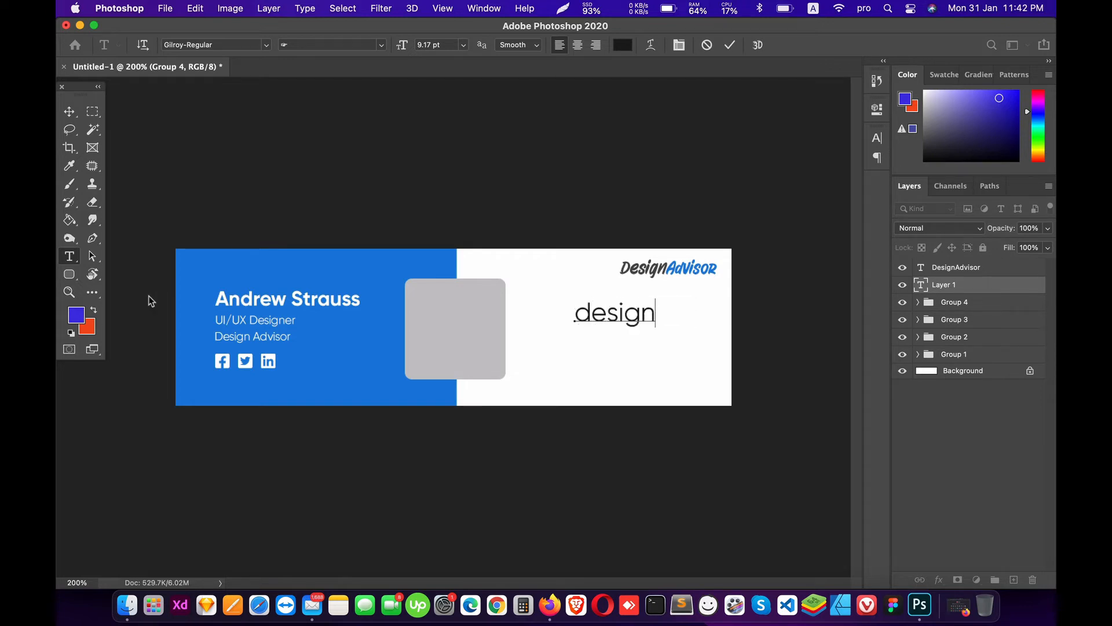
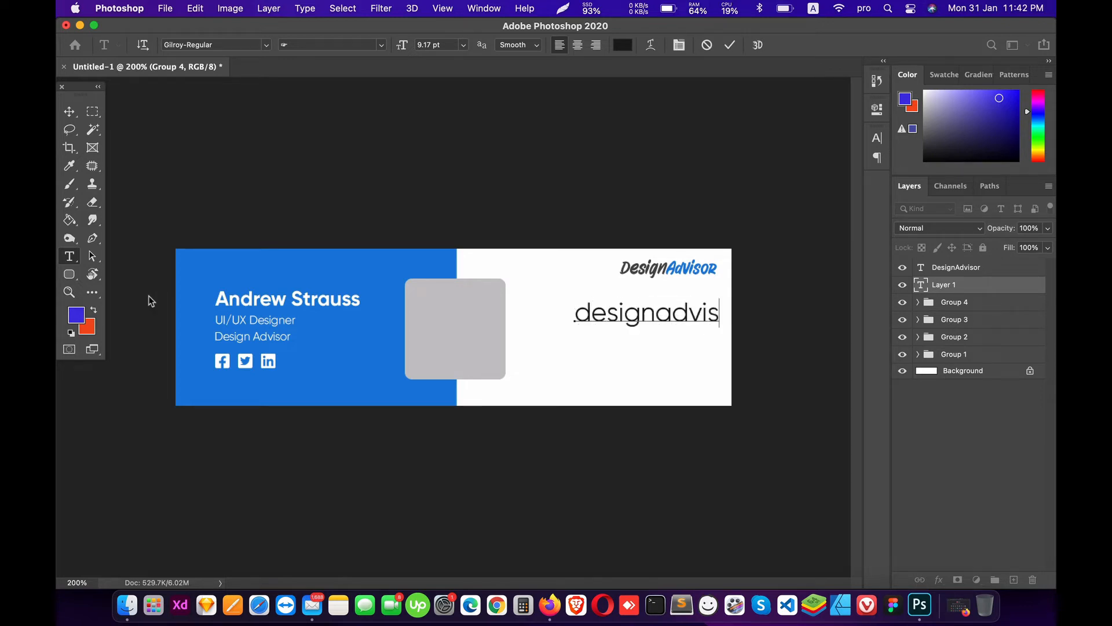
key(super+a)
click(463, 45)
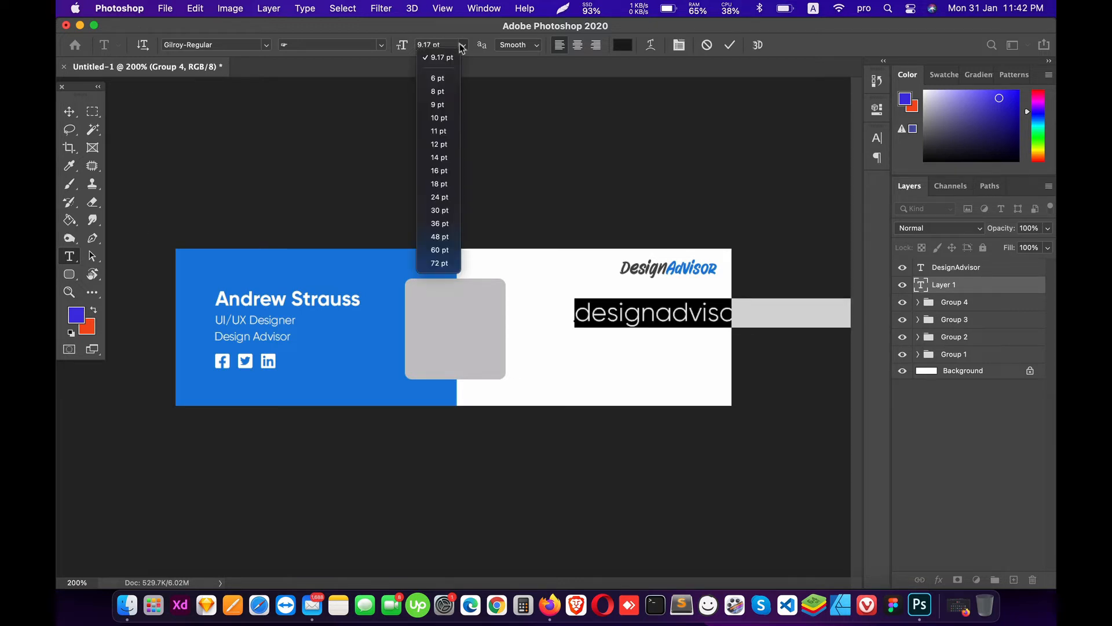
click(447, 80)
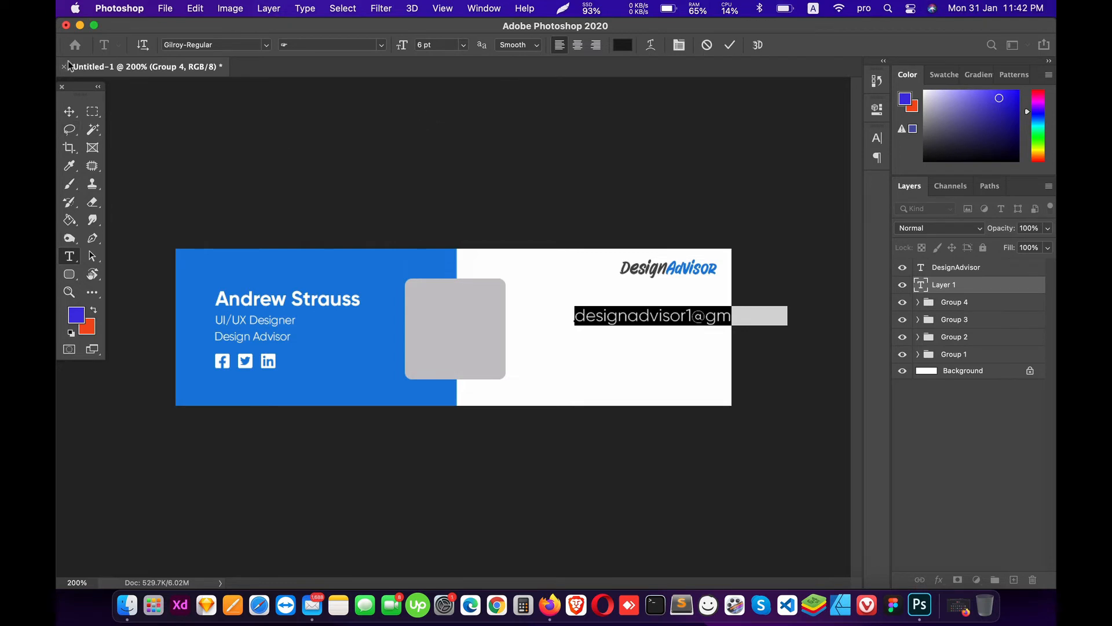
click(69, 111)
drag(556, 326, 507, 324)
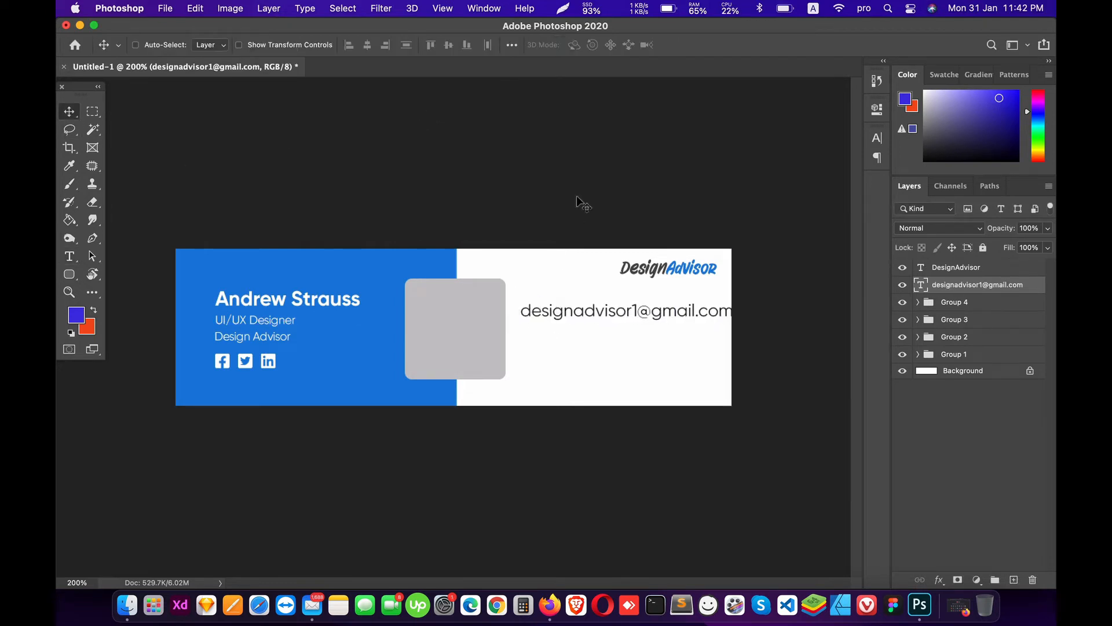
Step: Resize the e-mail line, trying 4.5 and 5 pt before settling on 4.8 pt
key(t)
click(422, 45)
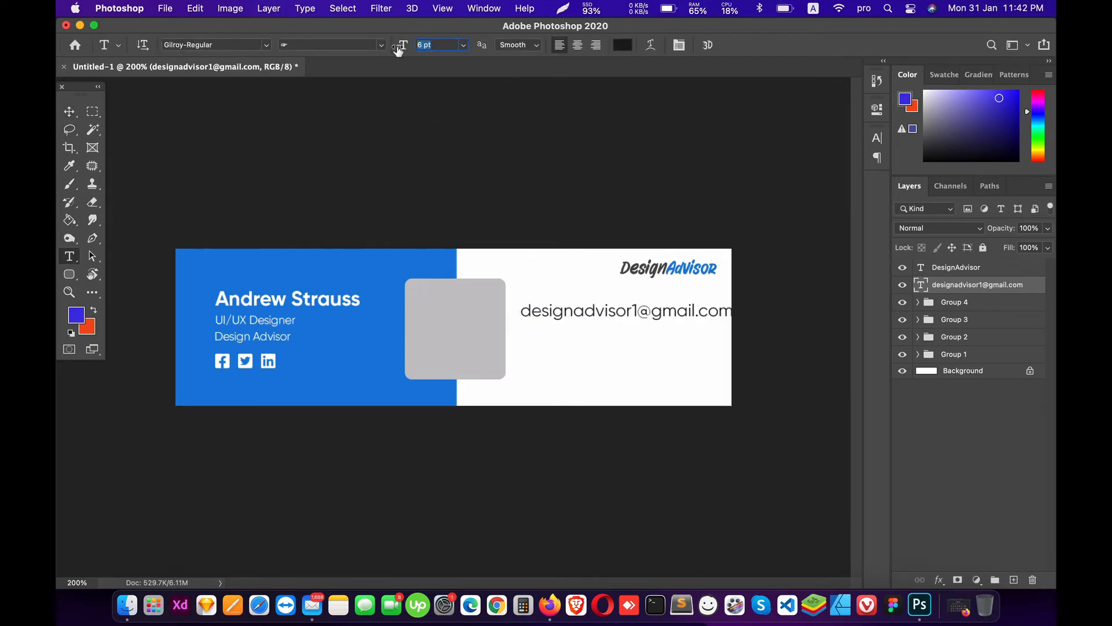
text(4.5)
key(Return)
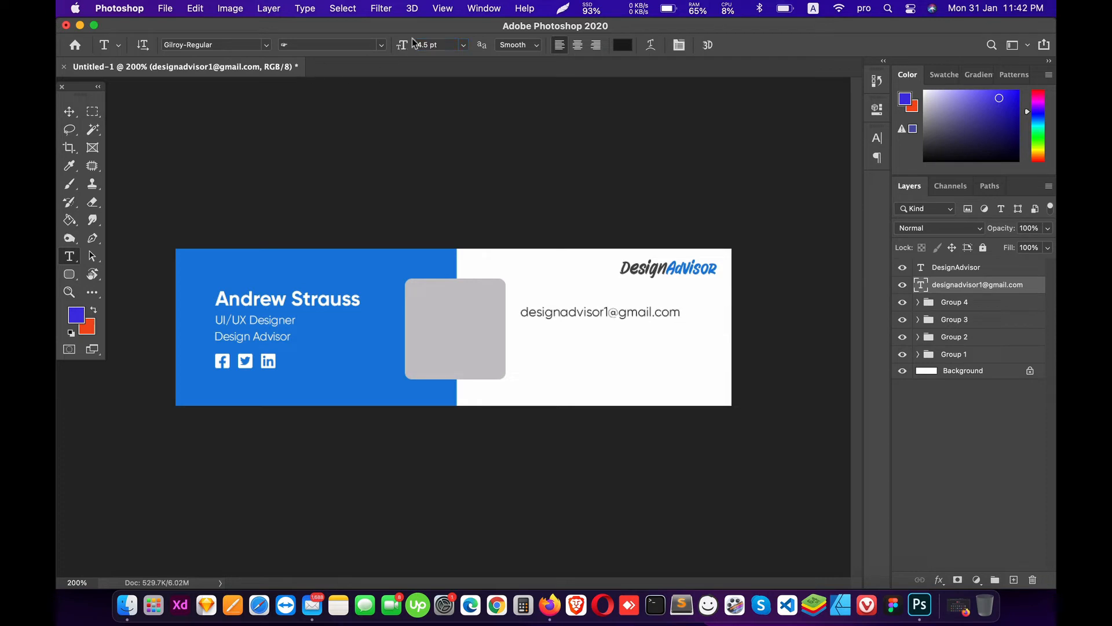
key(v)
drag(646, 303, 667, 294)
double_click(617, 320)
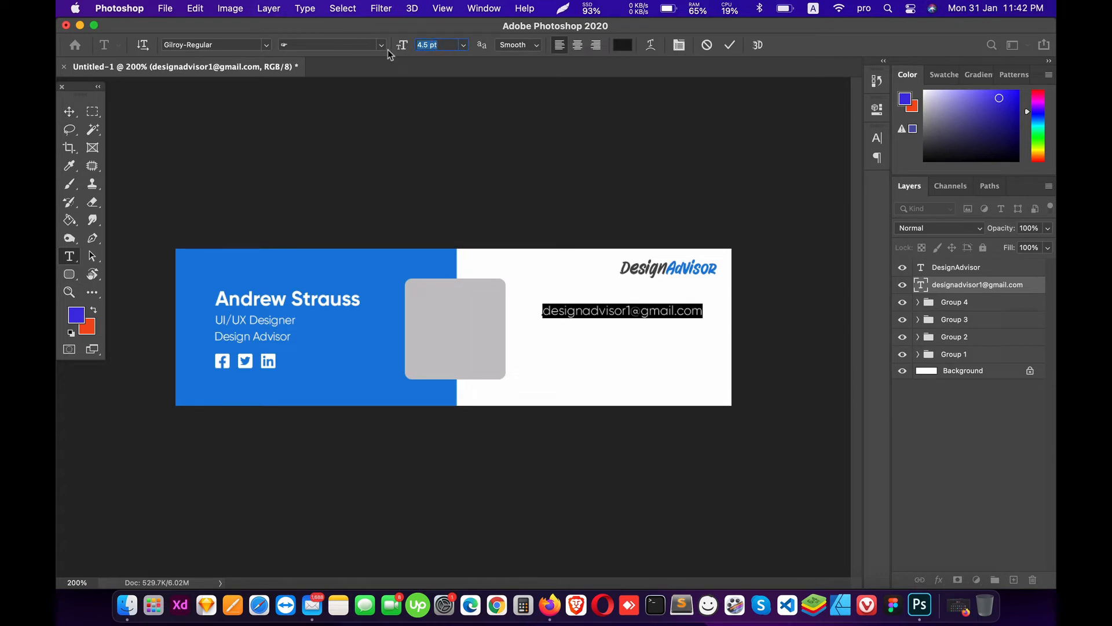
text(5)
key(Return)
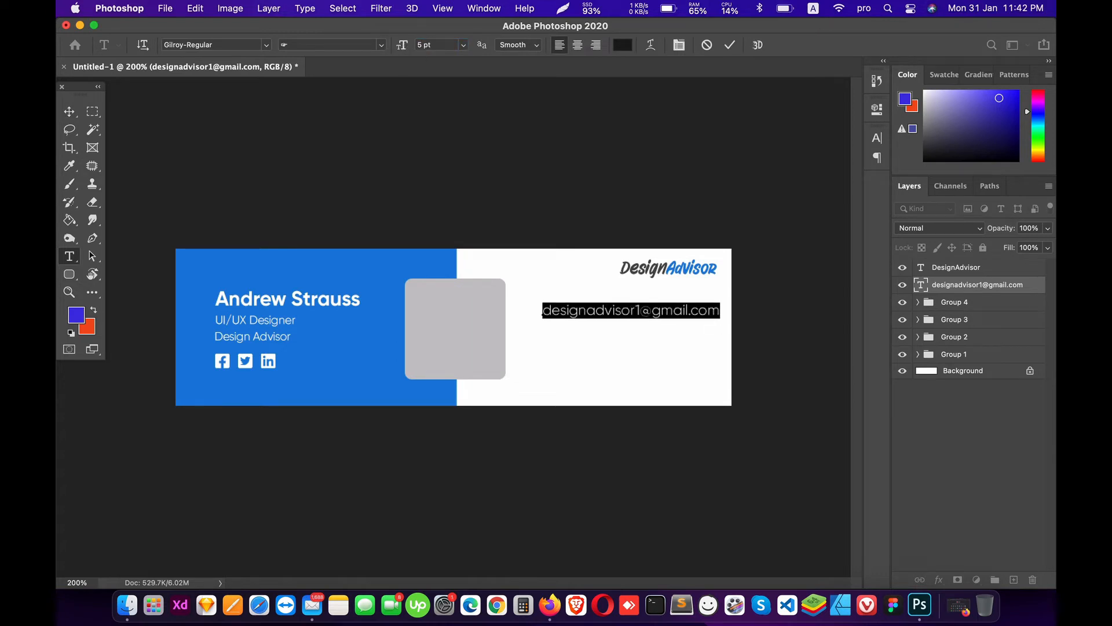
click(423, 44)
text(4.8)
key(Return)
Step: Switch the e-mail line to Gilroy-Medium and nudge it into place beside the photo box
click(232, 45)
text(gilr)
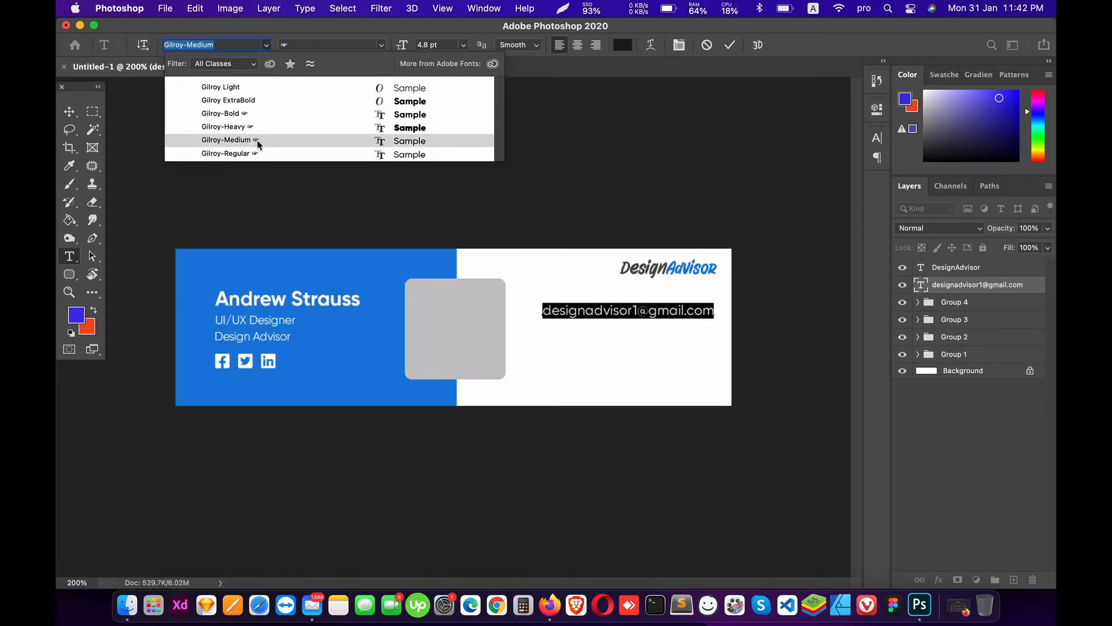
click(255, 139)
click(69, 111)
drag(666, 350, 659, 347)
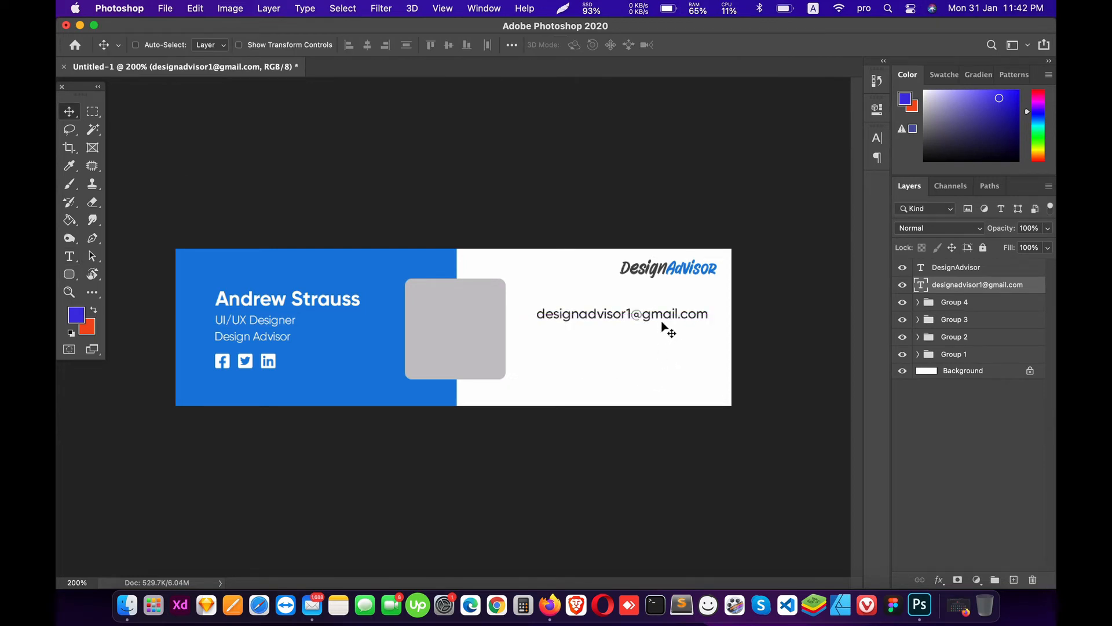
Step: Copy the Facebook glyph from the blue panel into a new black text layer on the white area
key(t)
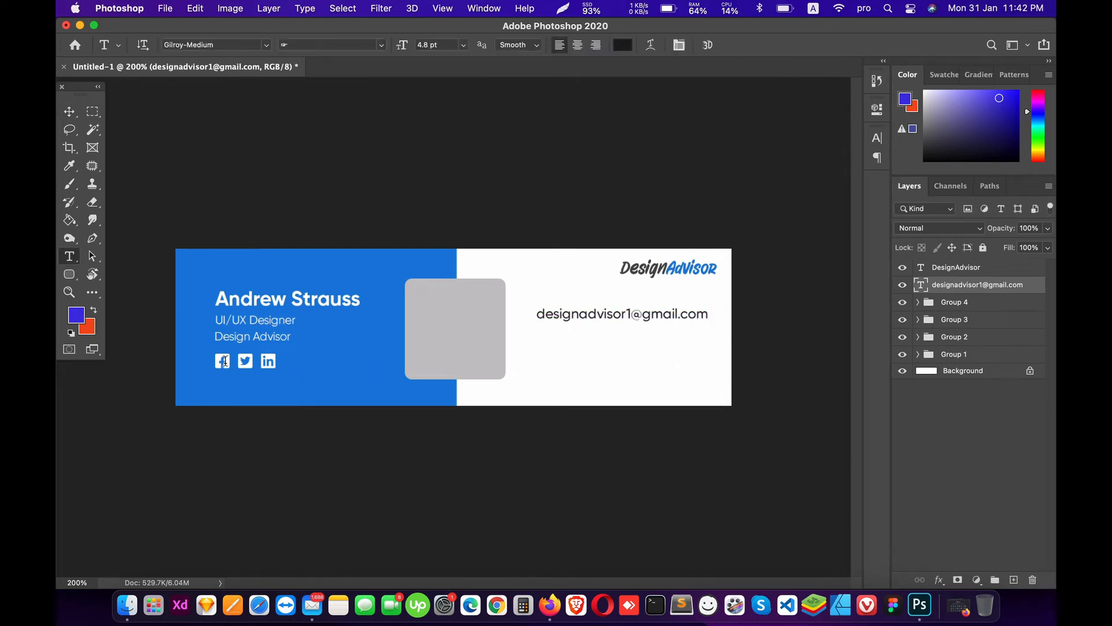
double_click(222, 361)
click(69, 111)
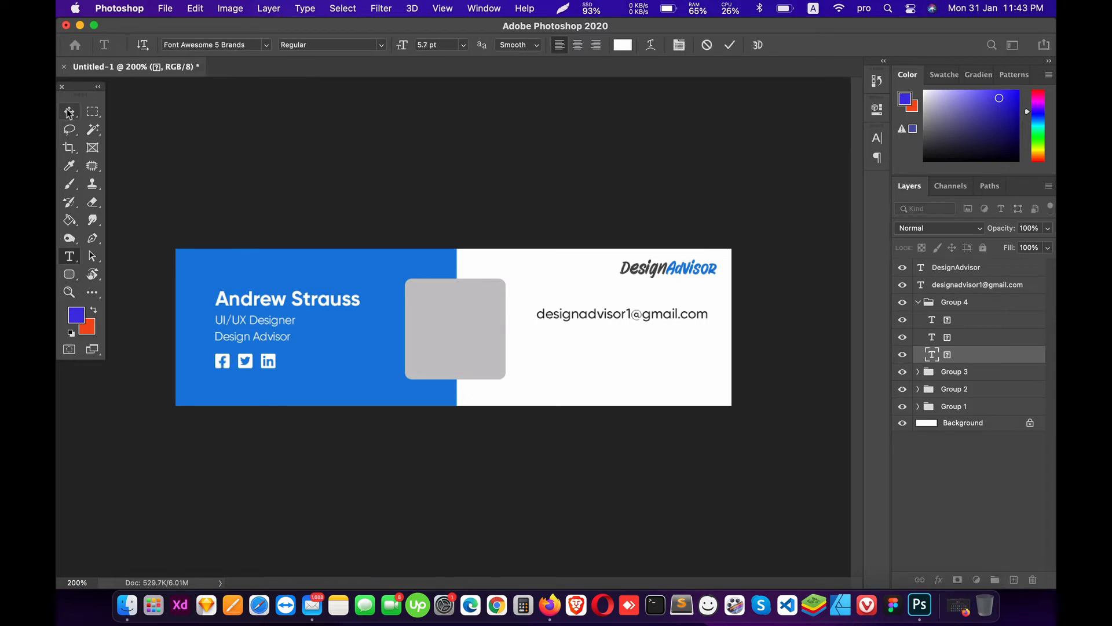
key(t)
click(579, 362)
key(super+v)
key(super+a)
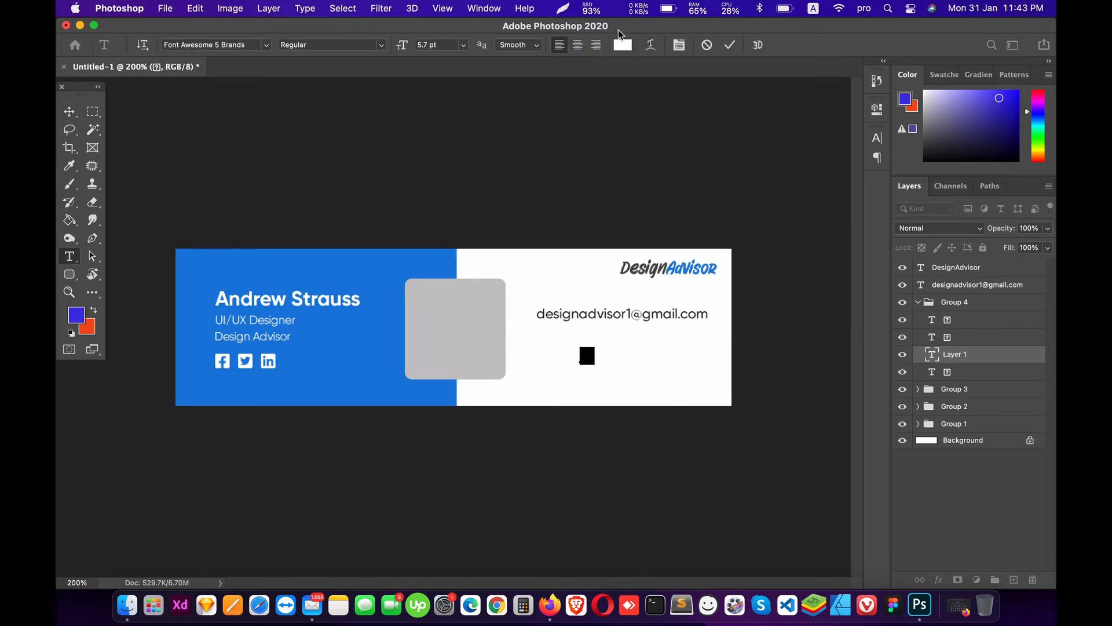
click(623, 45)
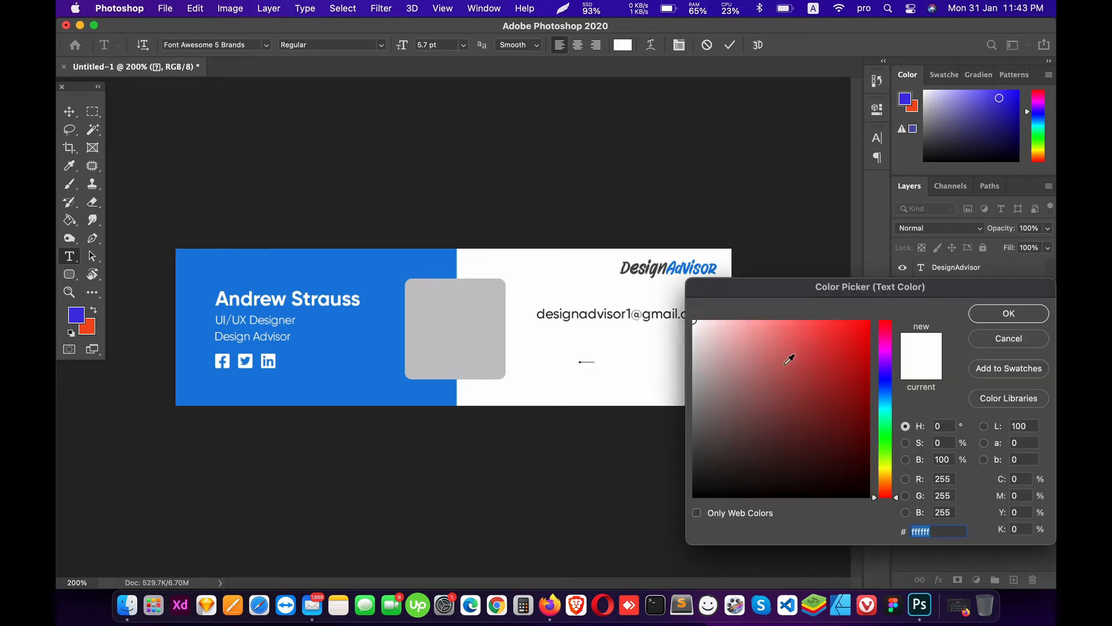
drag(789, 360, 645, 527)
click(992, 322)
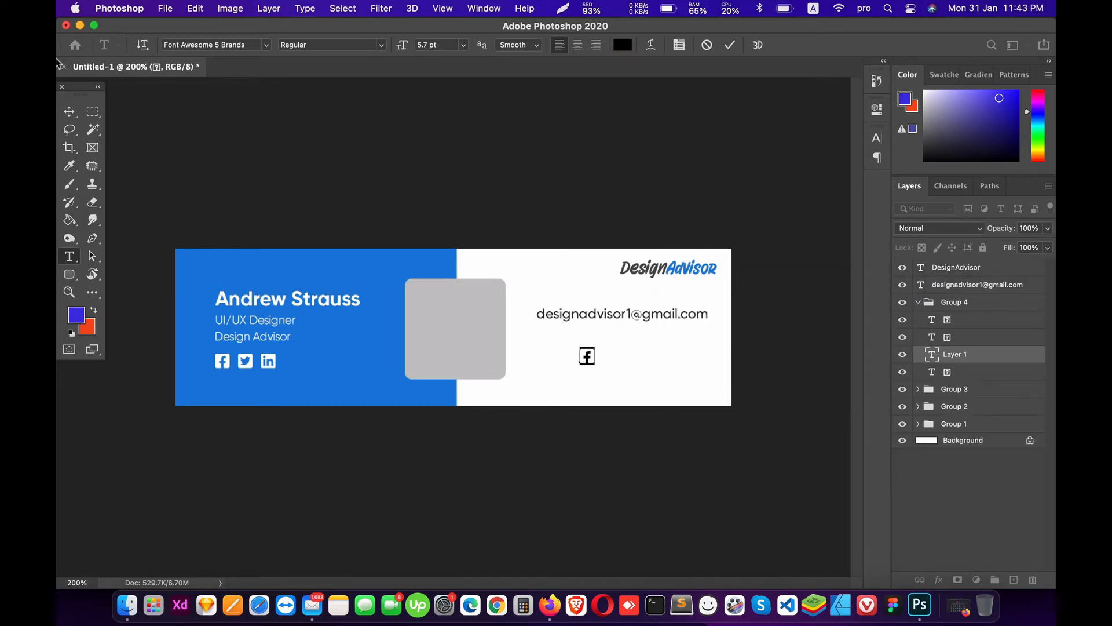
click(72, 116)
Step: Move the icon layer above the e-mail layer and give it the e-mail's #1b1b1b colour
drag(955, 354, 960, 297)
click(959, 304)
key(t)
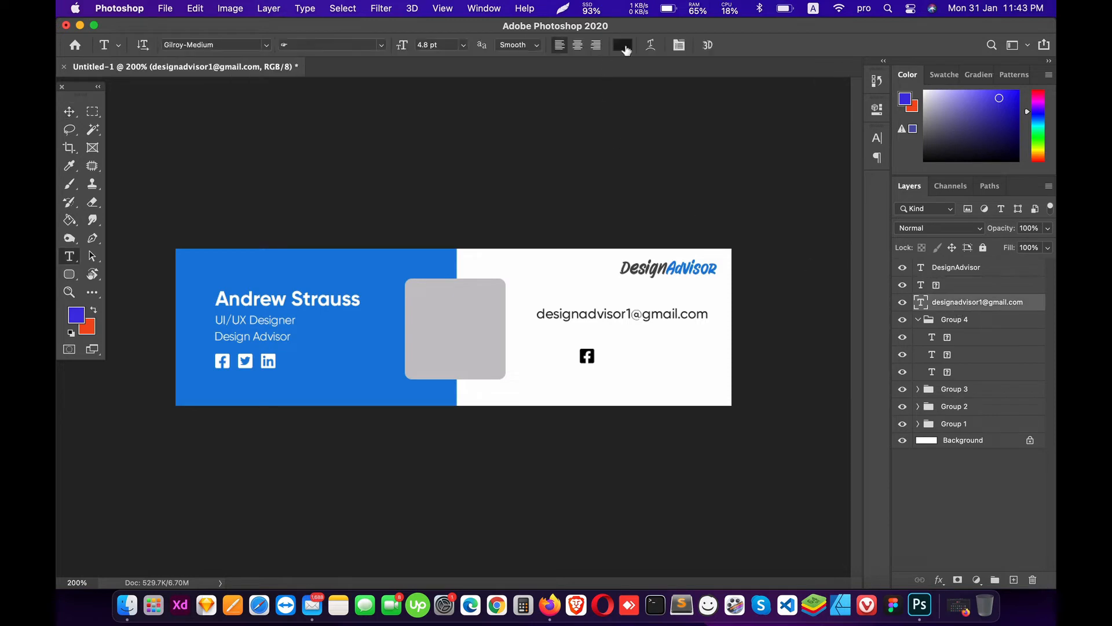
click(624, 44)
click(979, 319)
click(943, 284)
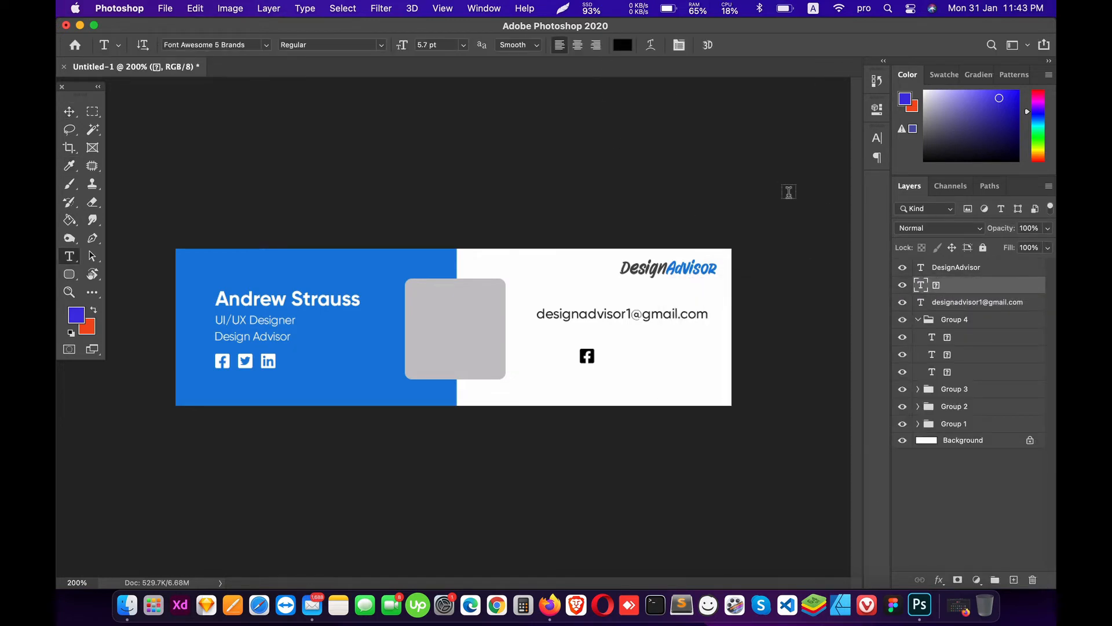
click(629, 46)
text(1b1b1b)
click(985, 312)
Step: Collapse Group 4 in the Layers panel and reconfirm the icon's dark colour
click(945, 306)
click(927, 320)
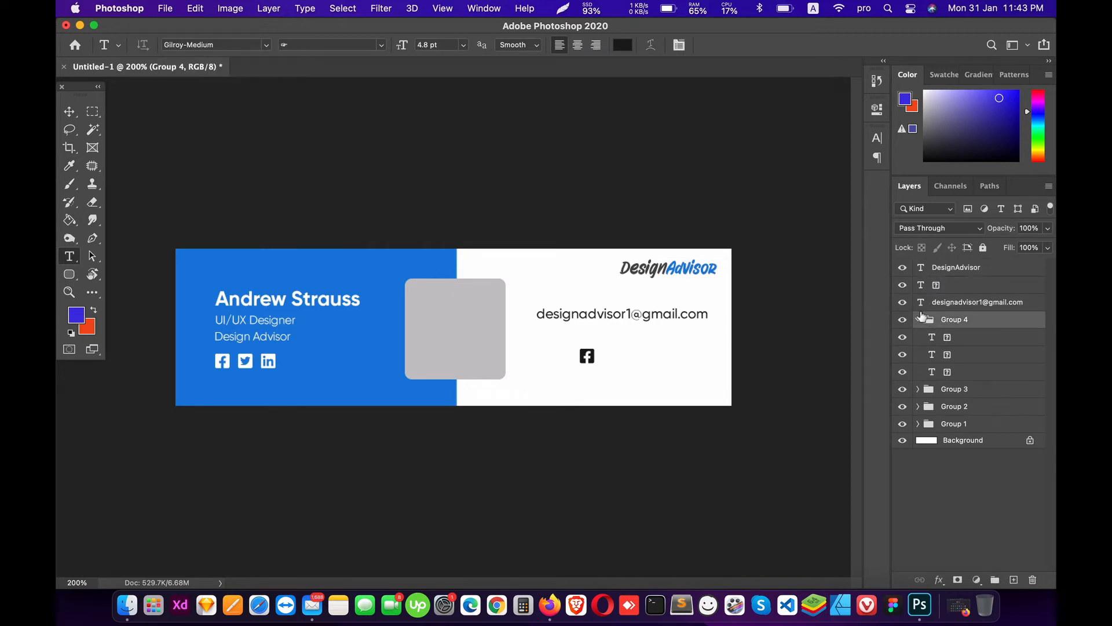
click(919, 319)
click(940, 286)
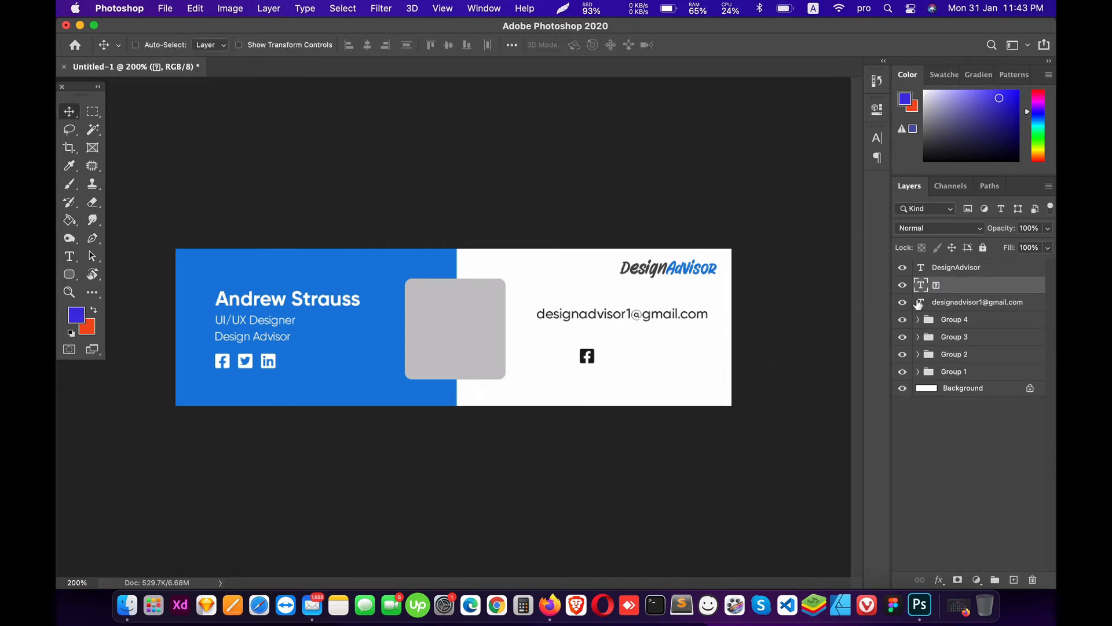
click(623, 48)
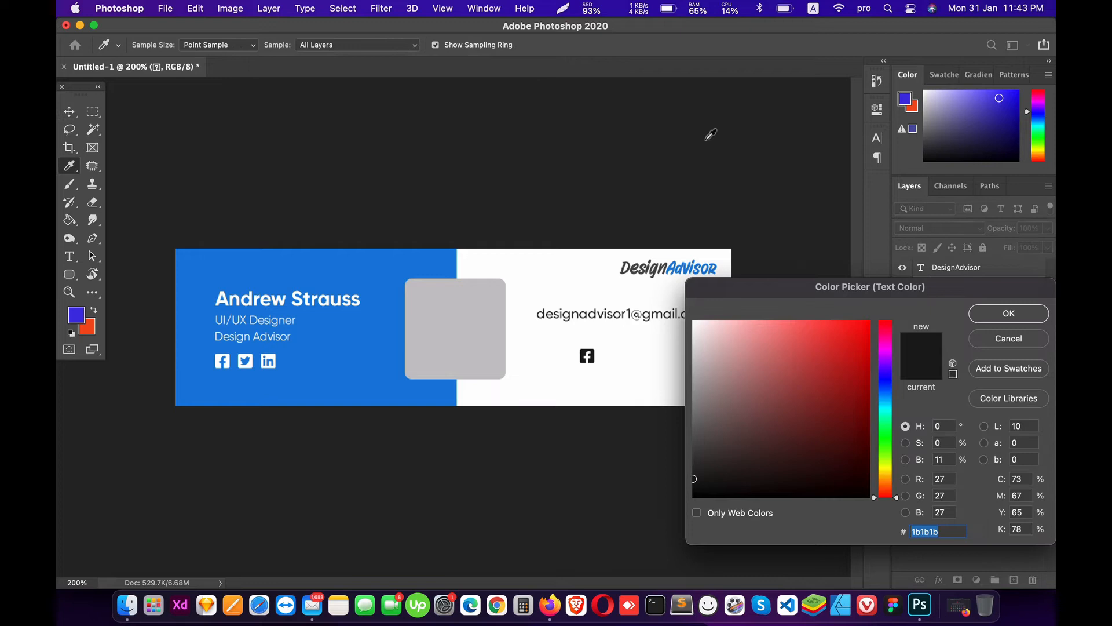
click(1012, 319)
Step: Place the Facebook icon at the start of the e-mail line at 4.8 pt size
drag(616, 355, 567, 323)
key(t)
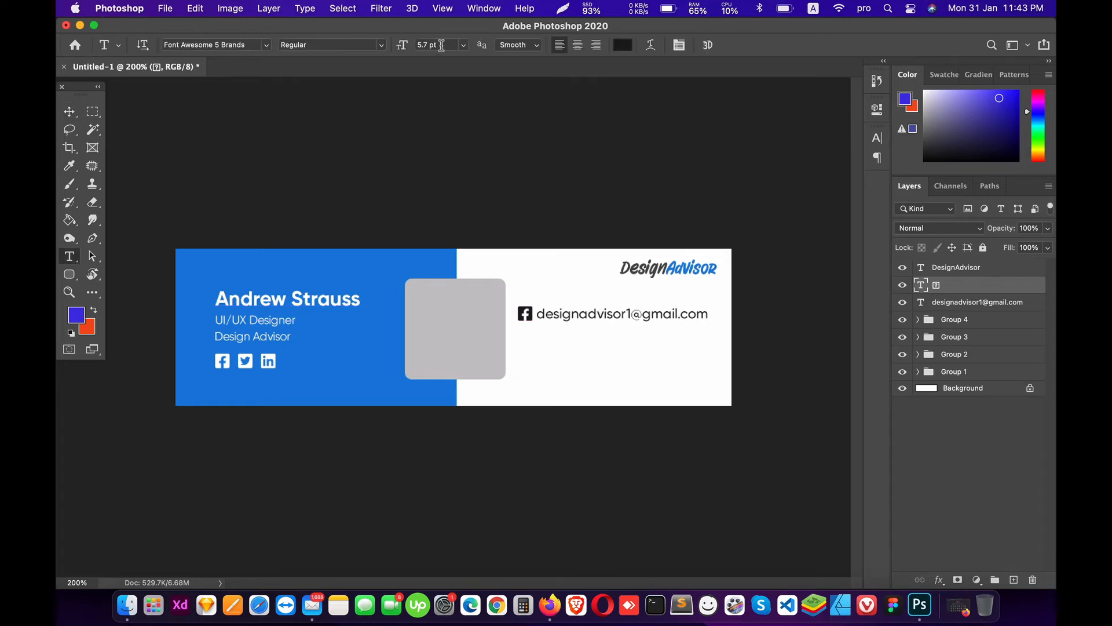
click(441, 45)
text(4.8)
key(Return)
key(v)
key(shift+Right)
key(shift+Left)
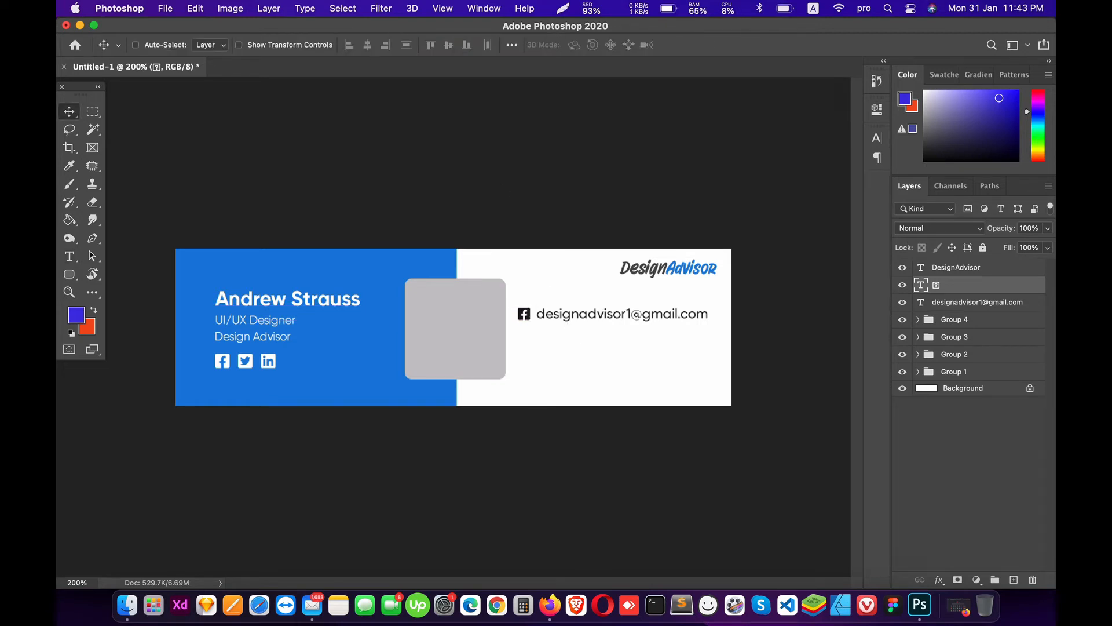
key(Right)
key(Right)
Step: Group the icon and e-mail layers as Group 5, nested inside Group 6
super+click(977, 302)
key(super+g)
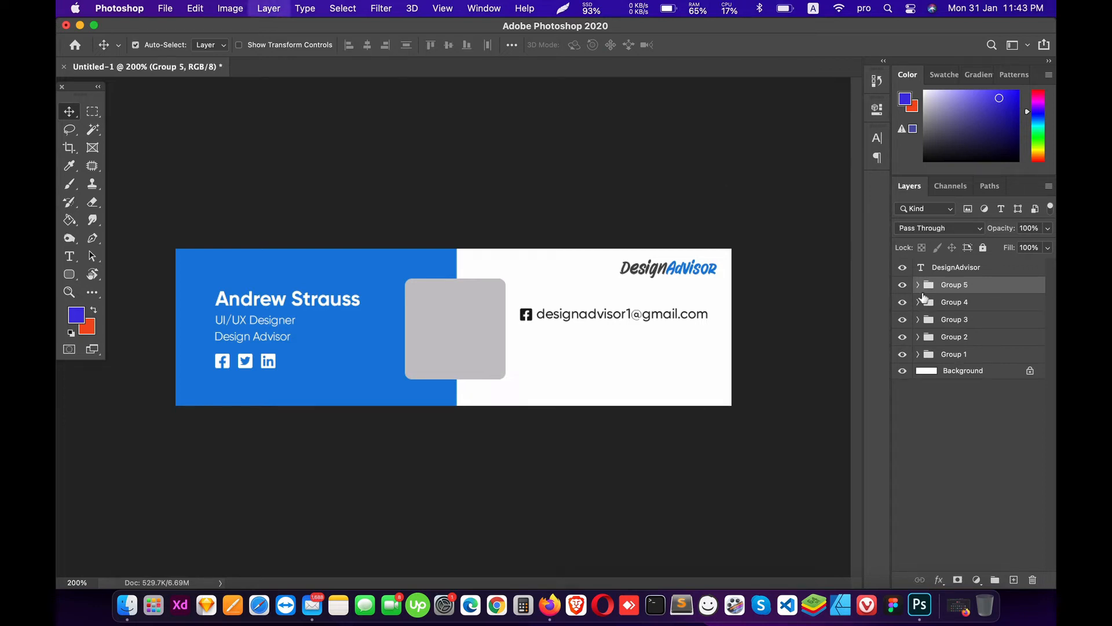
key(super+g)
click(950, 302)
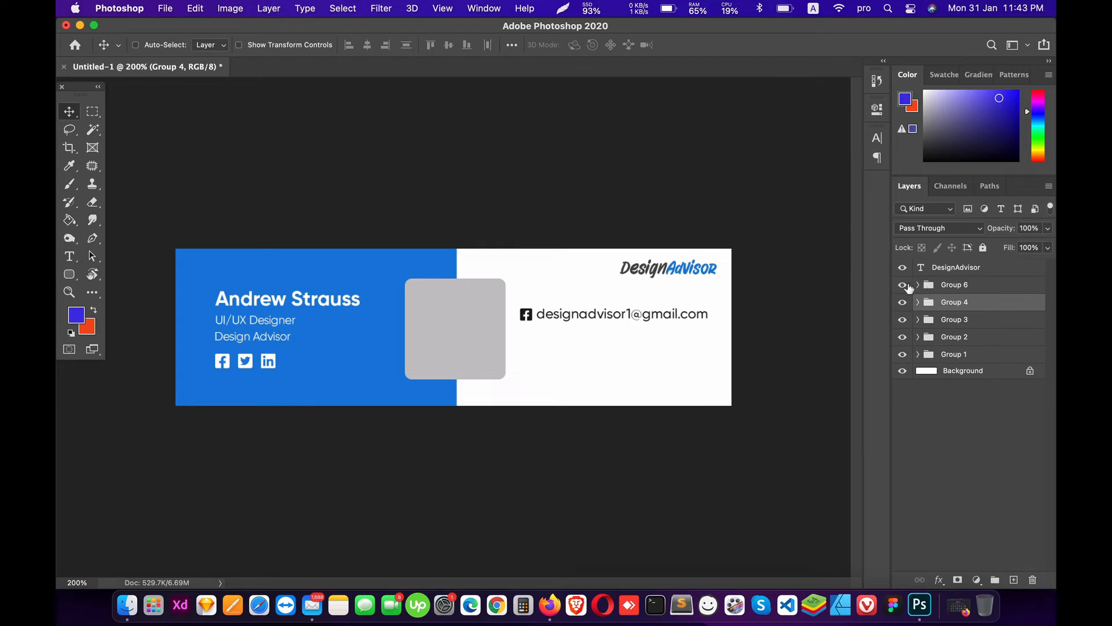
click(905, 285)
click(905, 286)
double_click(921, 290)
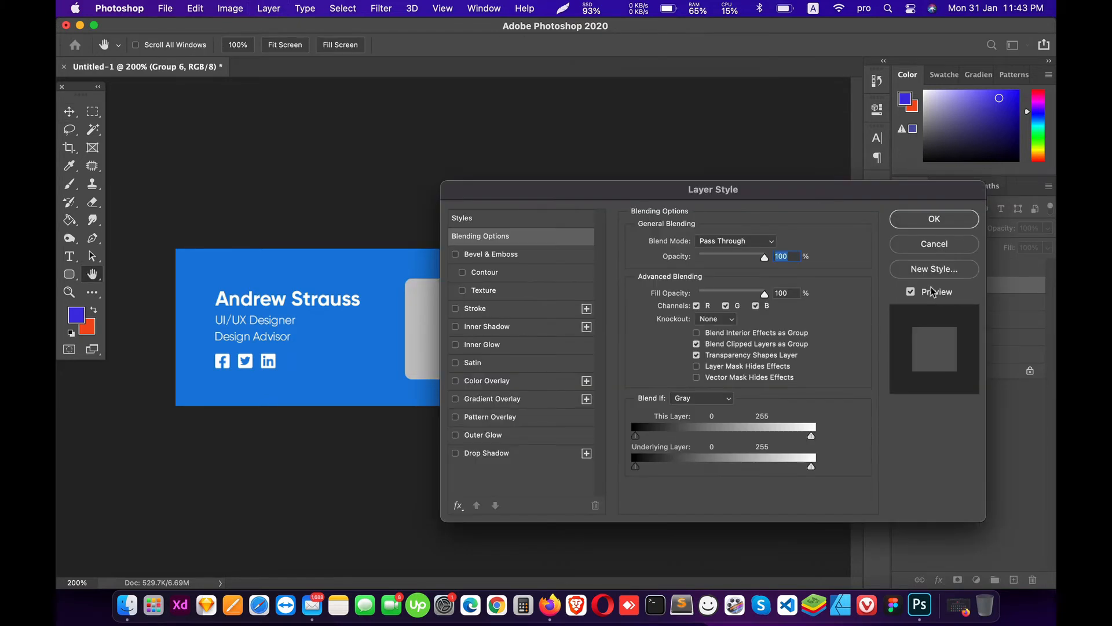
click(934, 218)
click(918, 284)
click(956, 302)
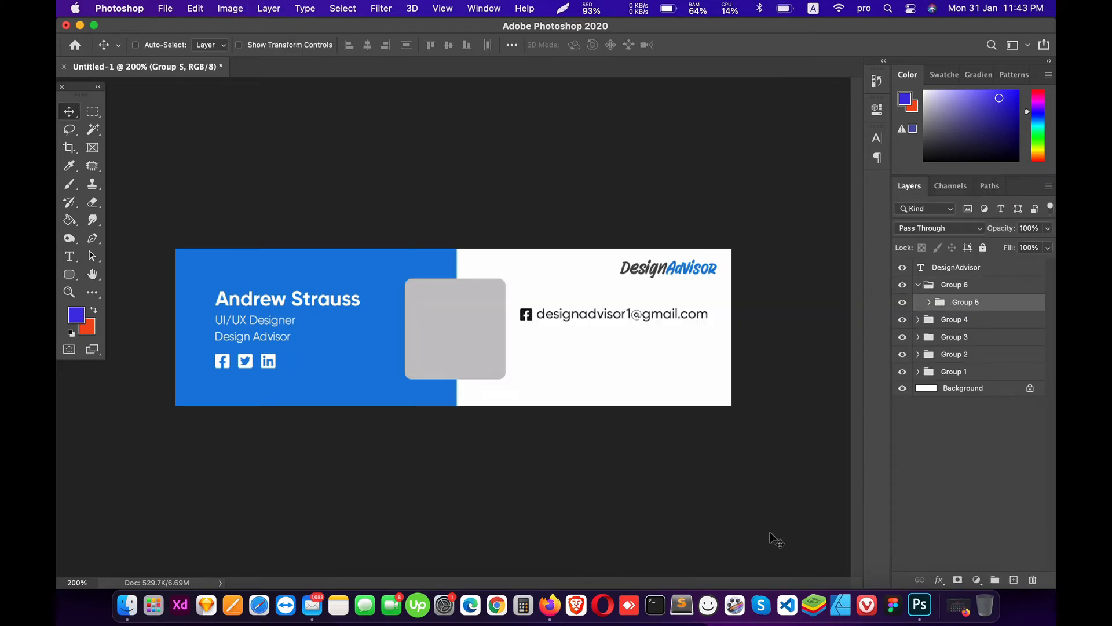
click(549, 605)
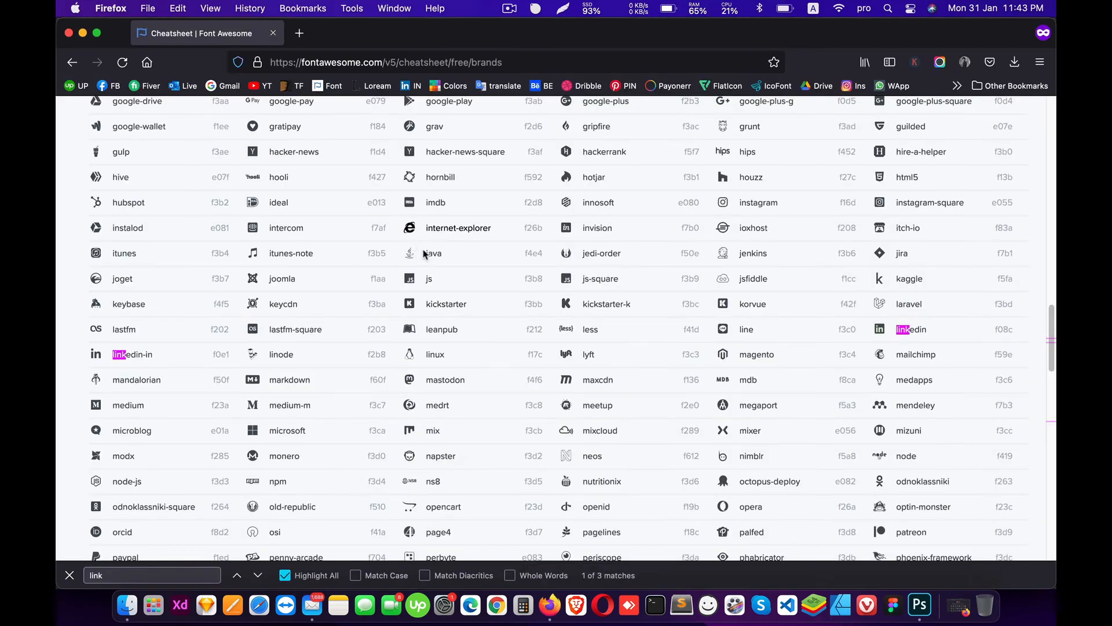
Step: Search the Font Awesome cheatsheet page for a 'mail' icon
key(super+f)
text(env)
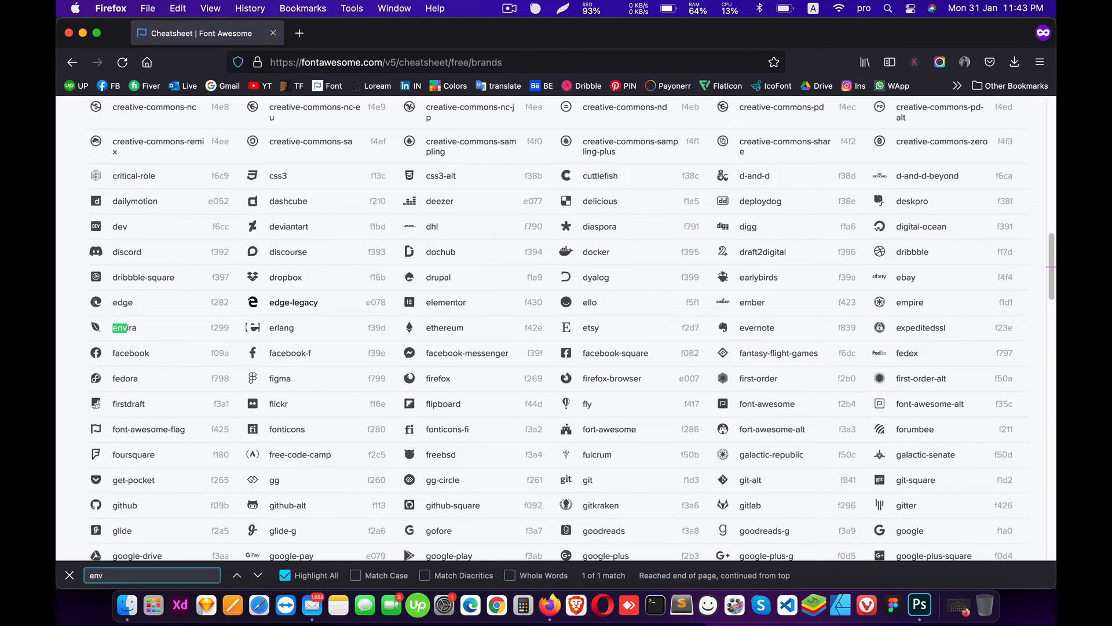
key(BackSpace)
key(BackSpace)
text(mail)
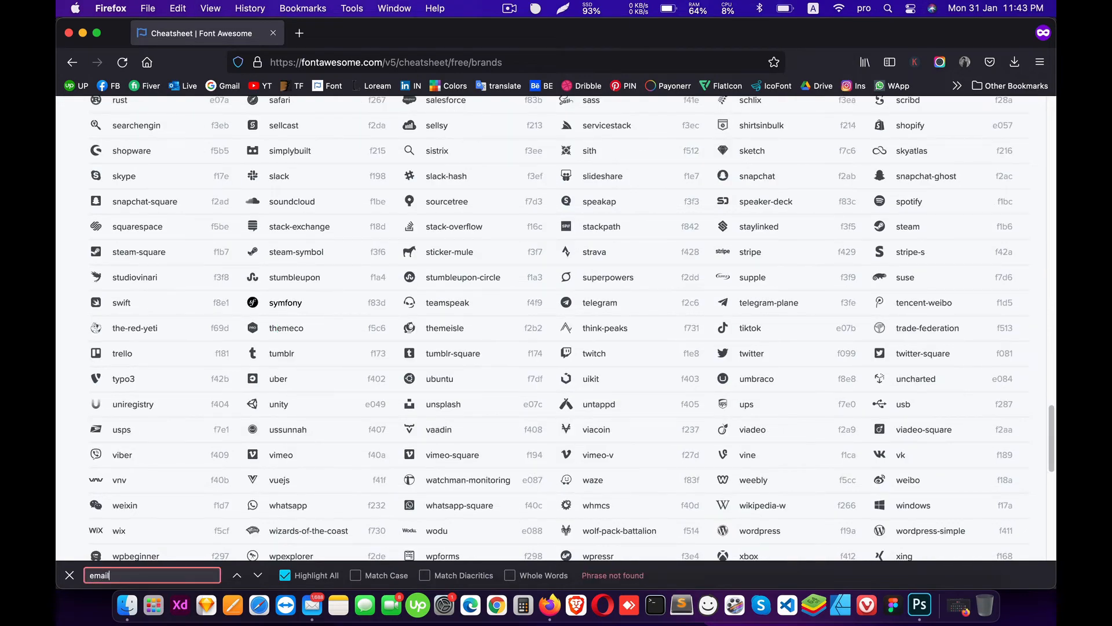
scroll(382, 309, up, 10)
scroll(373, 315, up, 15)
scroll(206, 431, down, 3)
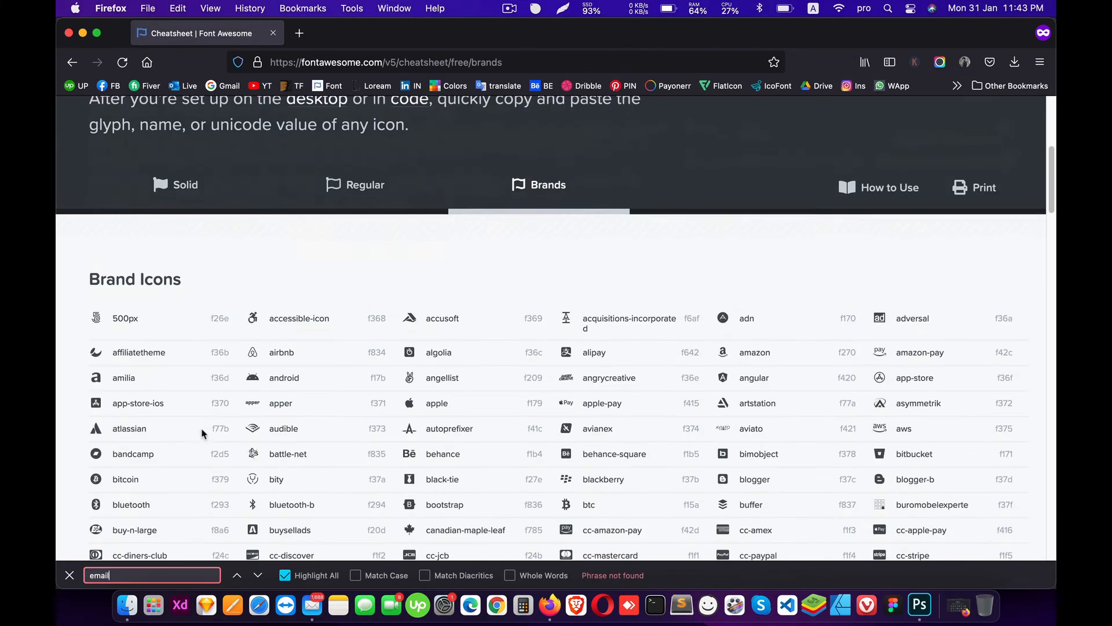
Step: In the Solid set, search for 'env' and copy the solid envelope icon
click(186, 176)
key(Return)
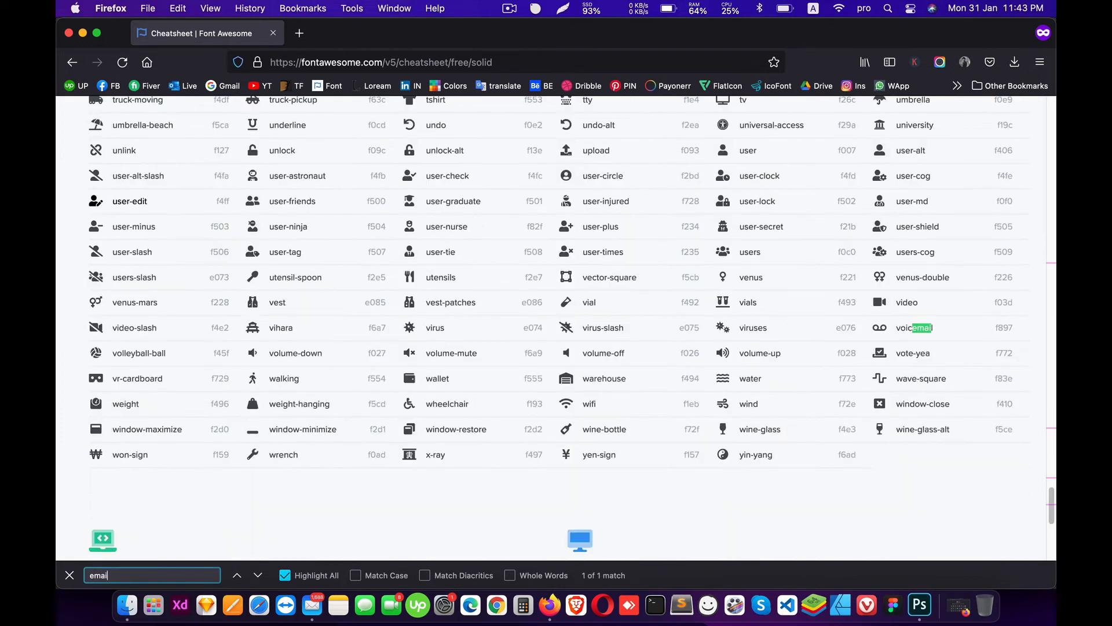
key(Return)
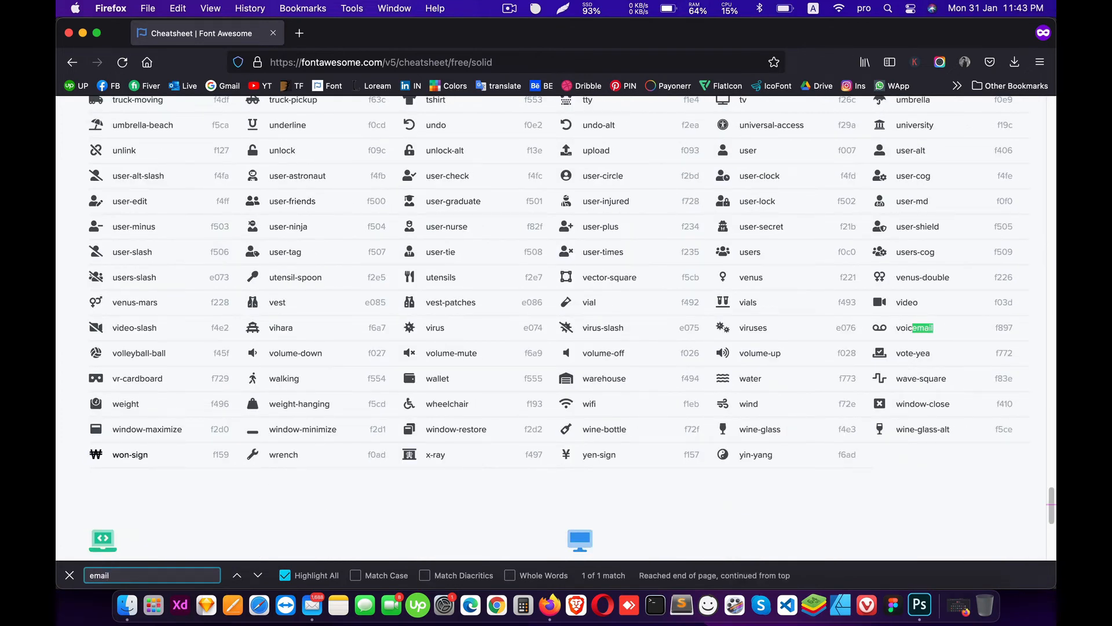
key(super+a)
text(env)
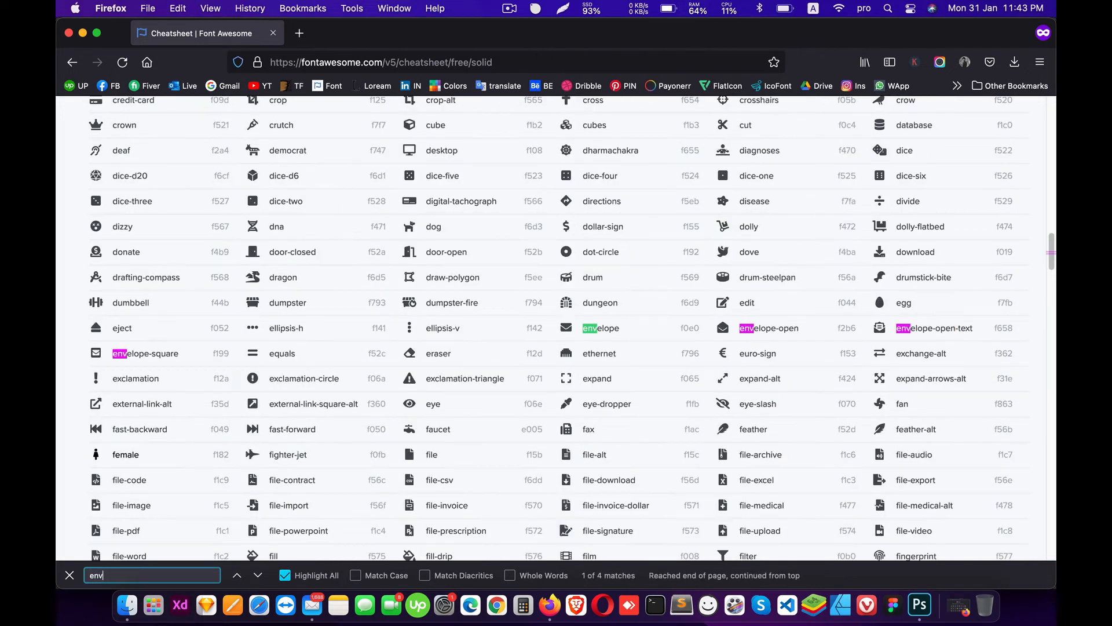
click(565, 330)
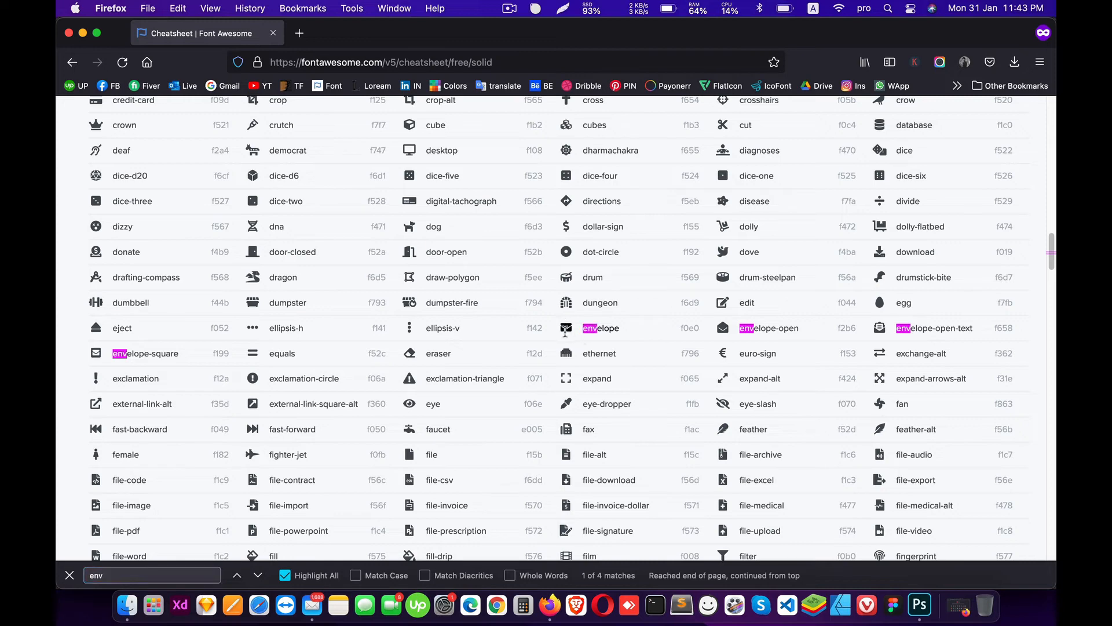
click(919, 605)
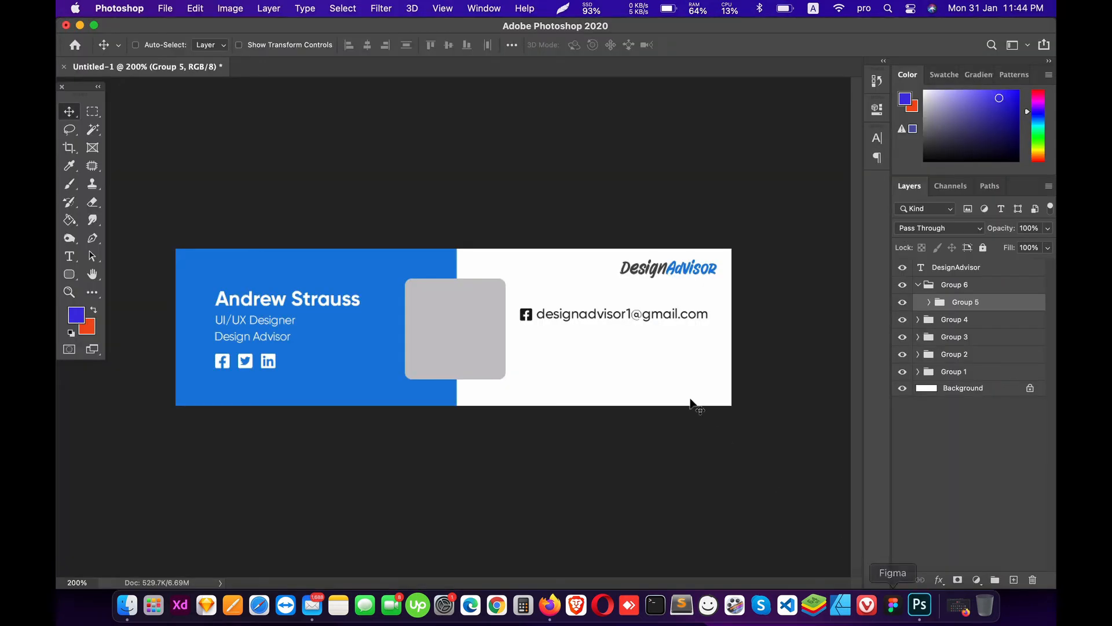
Step: Replace the e-mail icon with the envelope glyph set in Font Awesome 5 Free Solid
key(t)
click(529, 318)
key(super+a)
key(super+v)
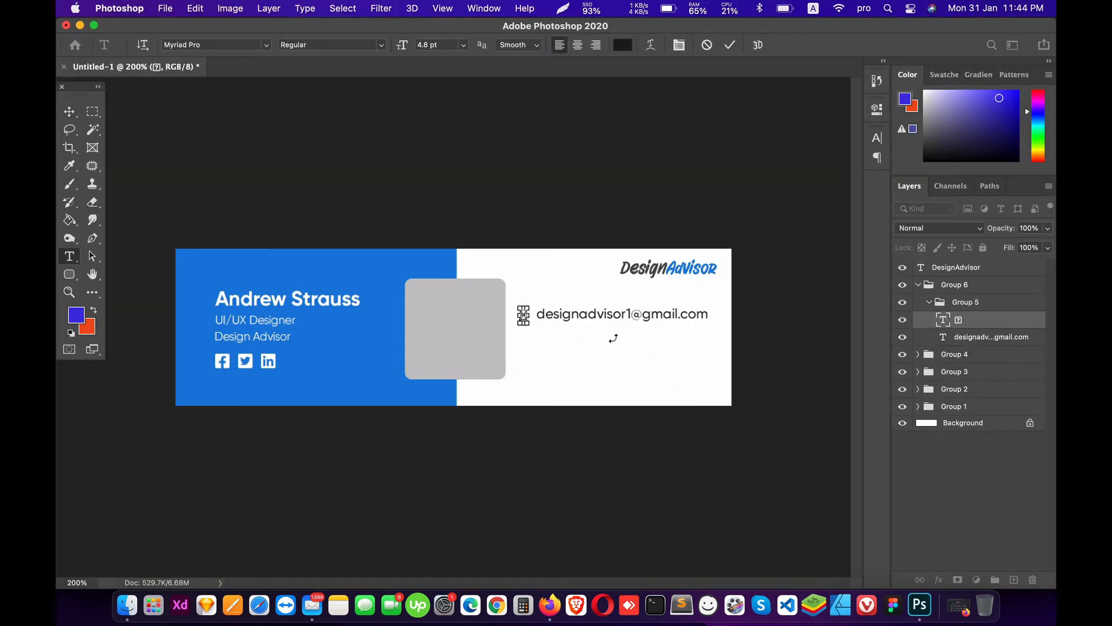
click(207, 45)
text(fo)
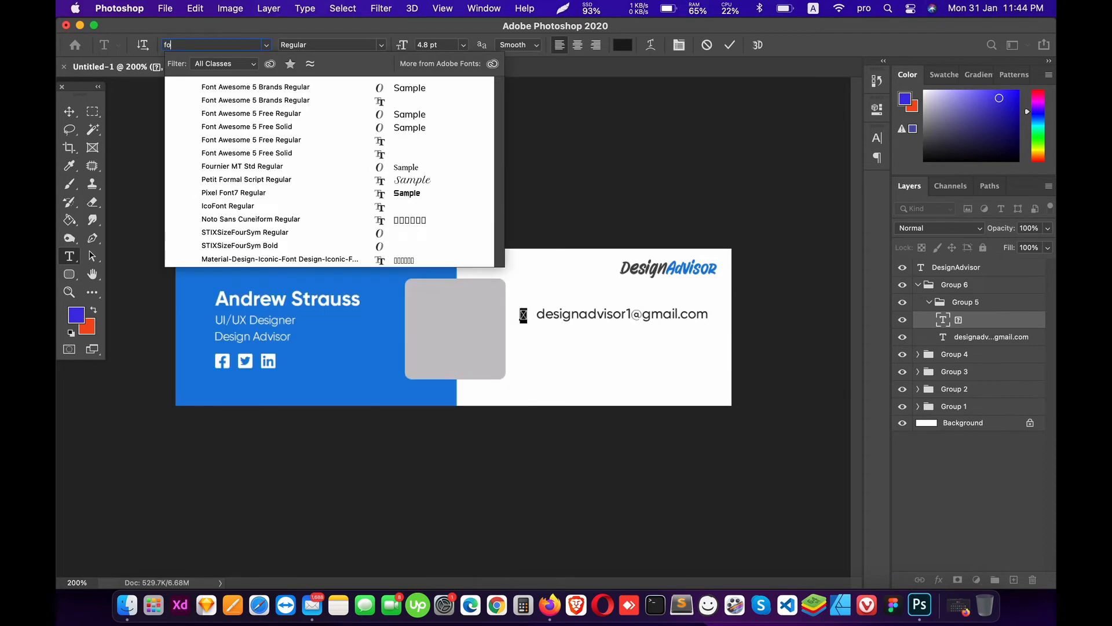
text(nt)
key(Down)
key(Down)
key(Down)
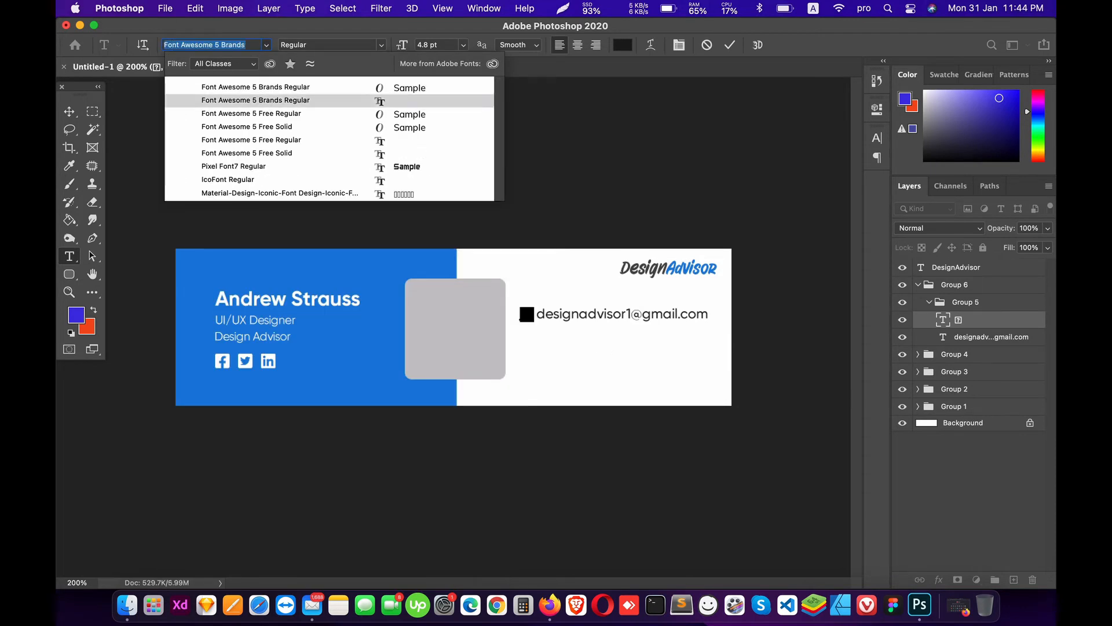
key(Down)
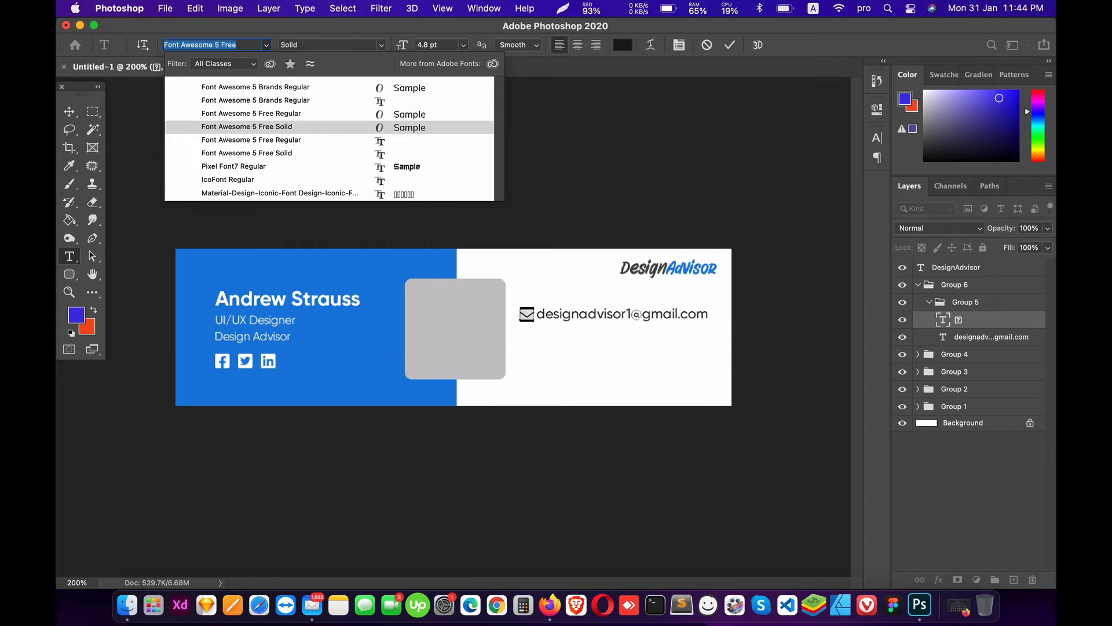
click(250, 126)
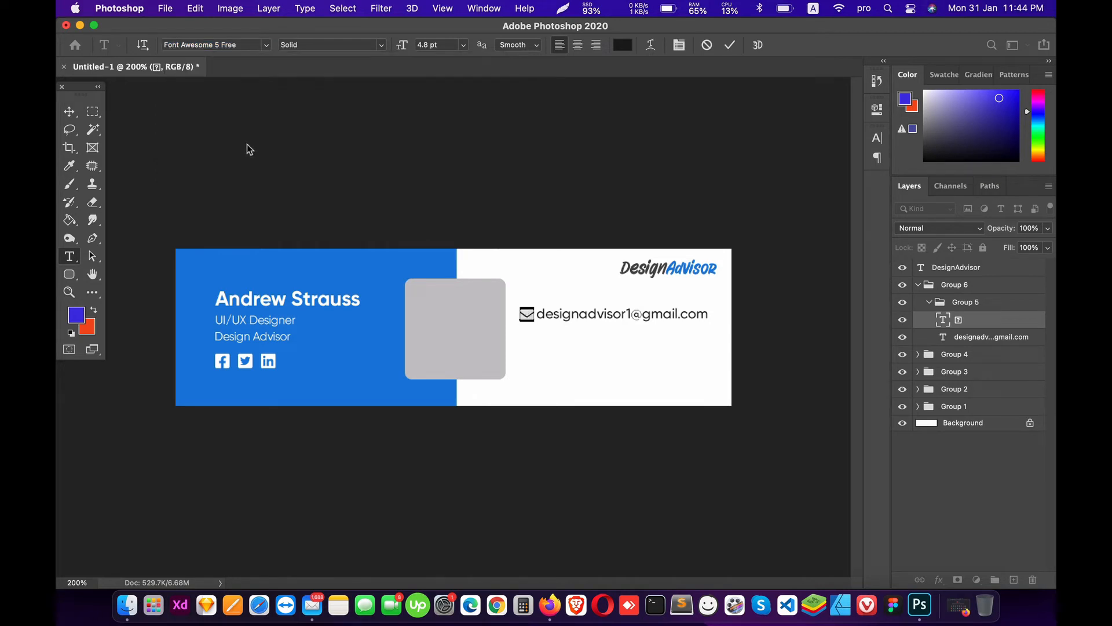
click(67, 116)
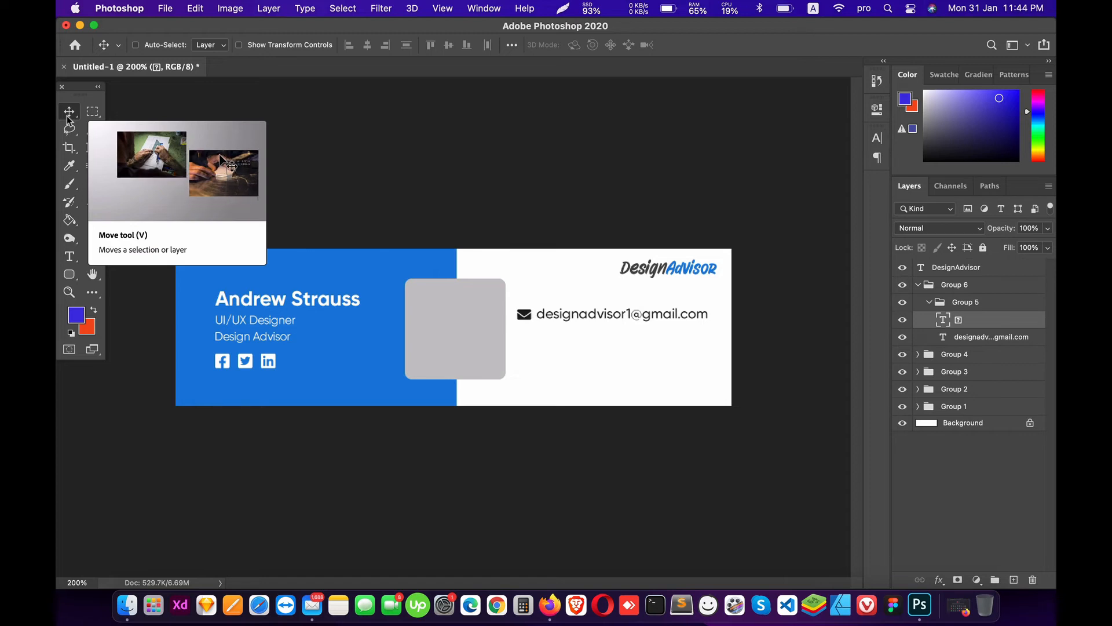
Step: Select and collapse Group 5, then nudge the e-mail row slightly right
click(933, 307)
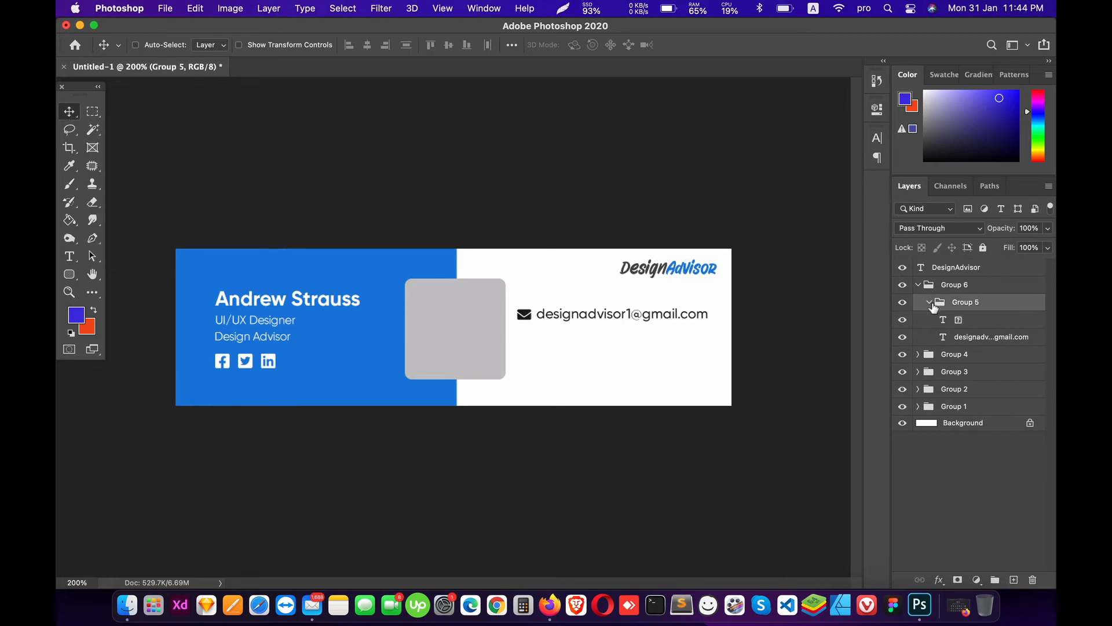
click(929, 302)
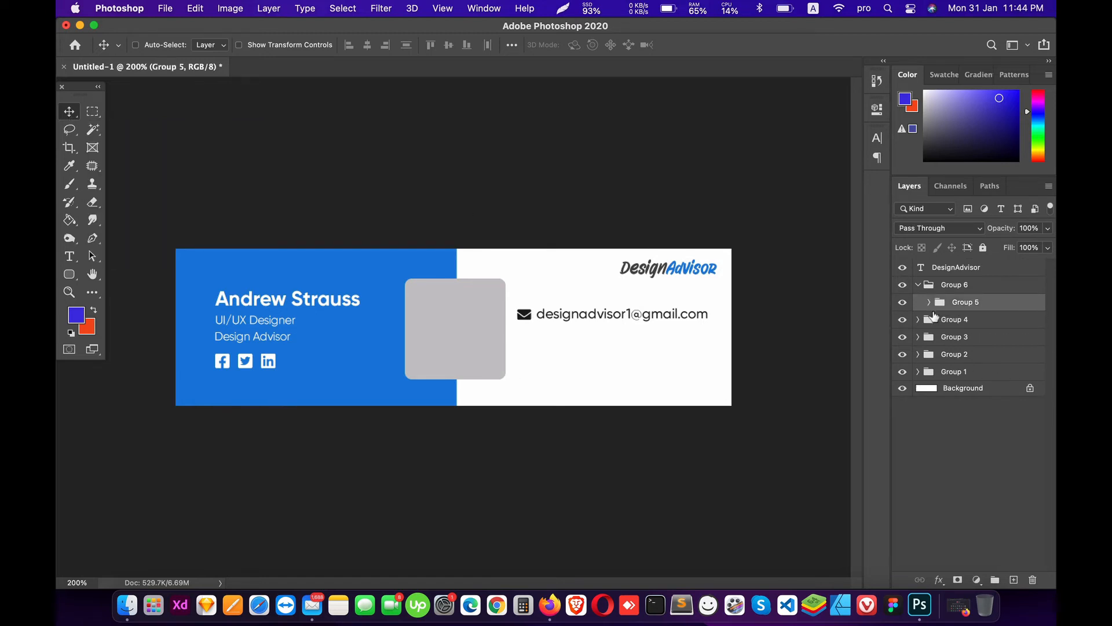
key(Right)
key(Right)
key(Right)
key(Right)
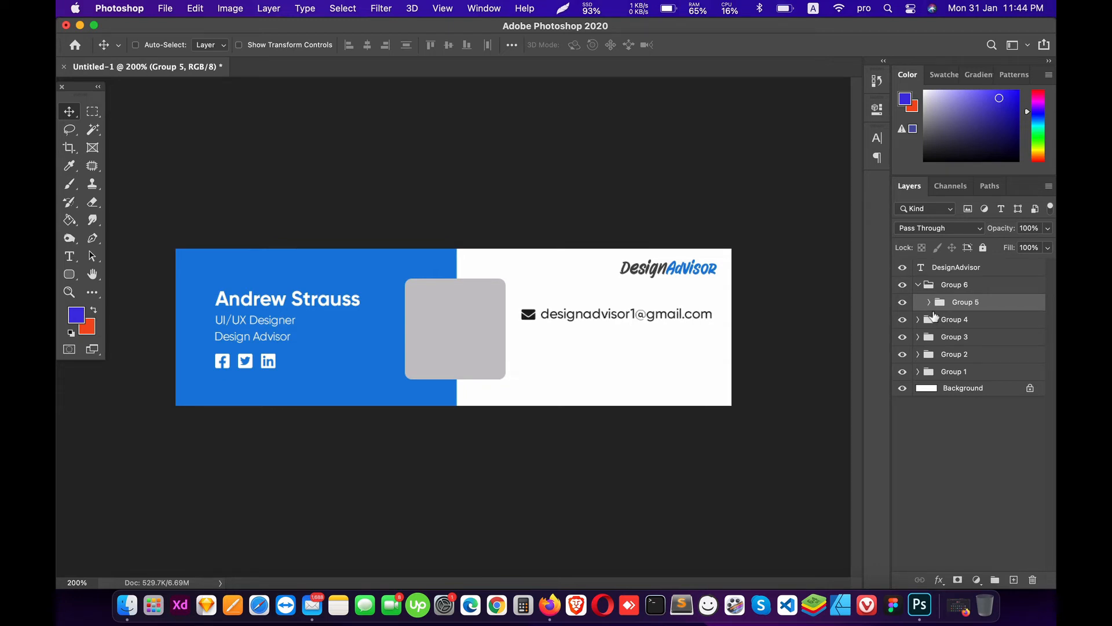
Step: Draw a horizontal 1 px line just below the e-mail address with the Line Tool
click(69, 274)
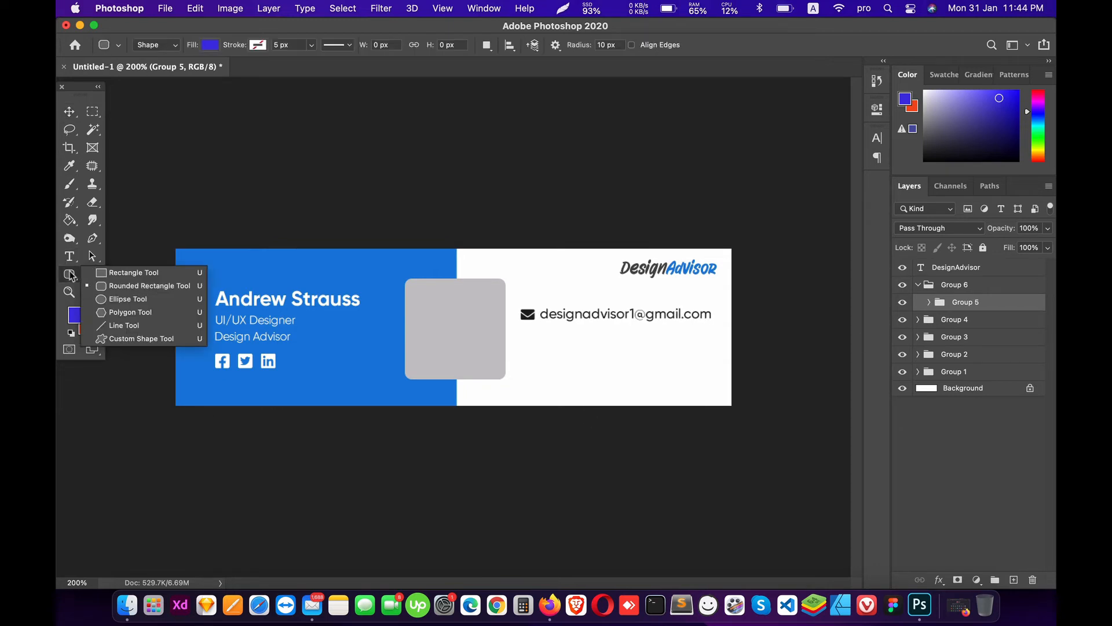
click(124, 325)
click(929, 302)
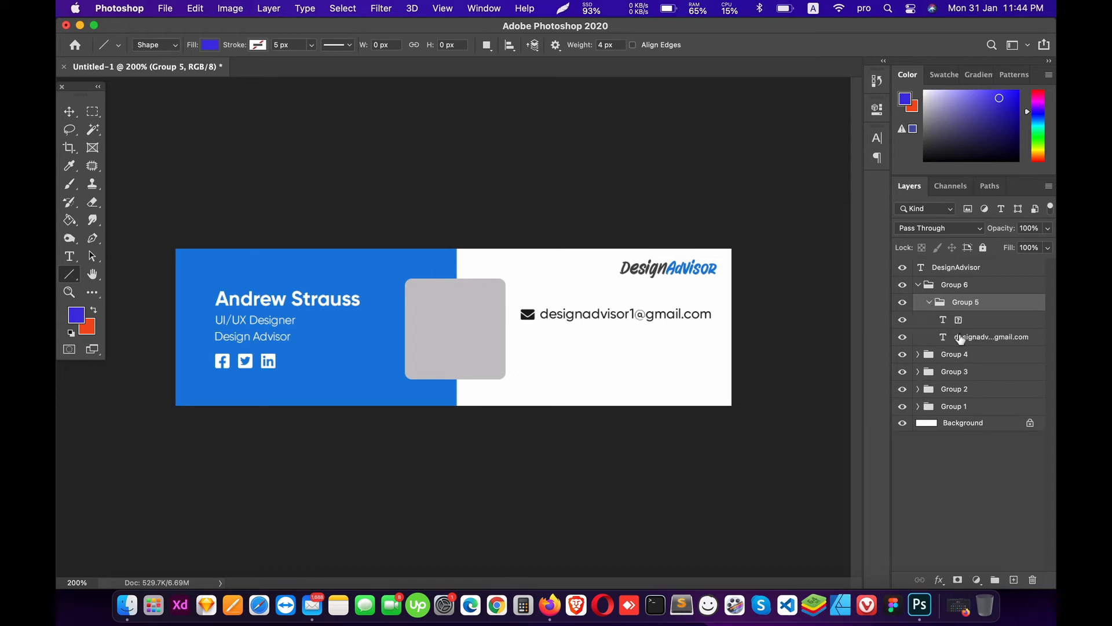
drag(520, 328, 712, 337)
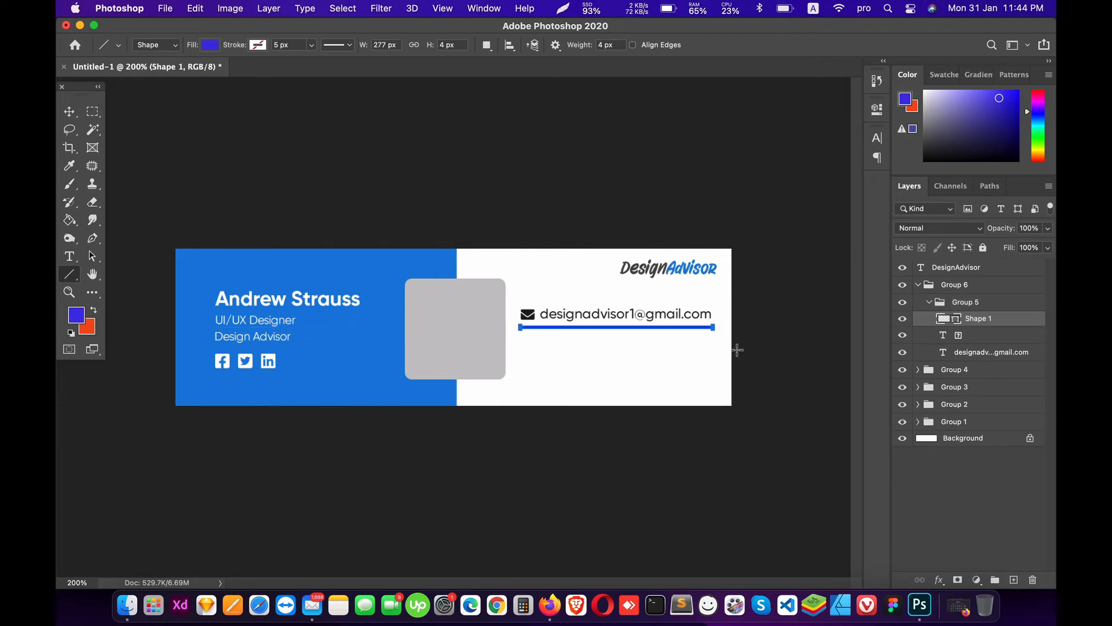
key(v)
key(shift+Down)
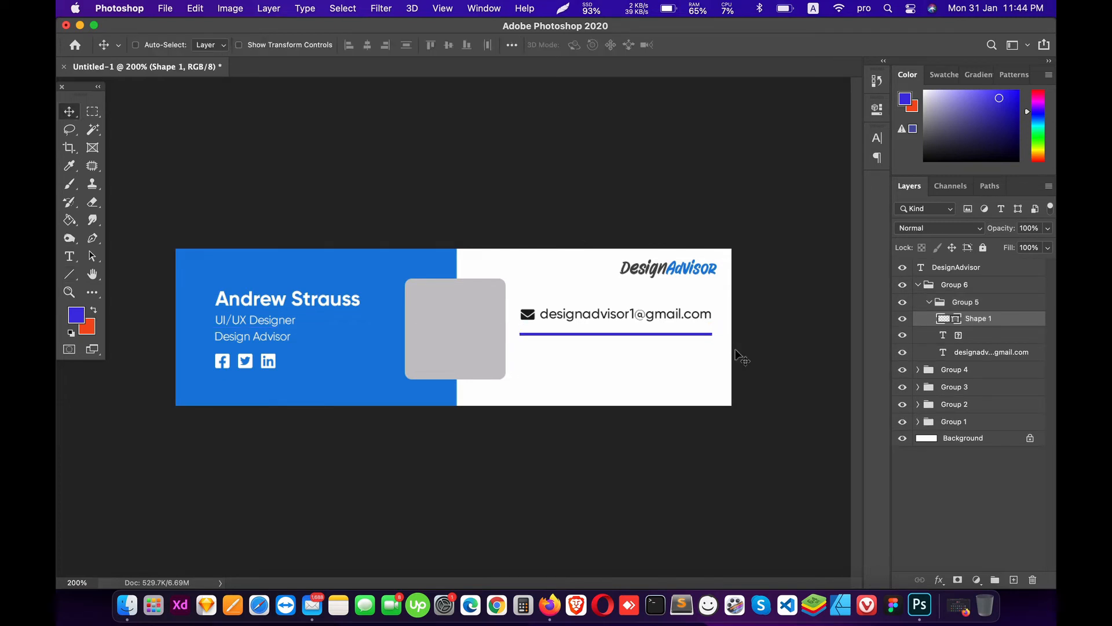
click(69, 274)
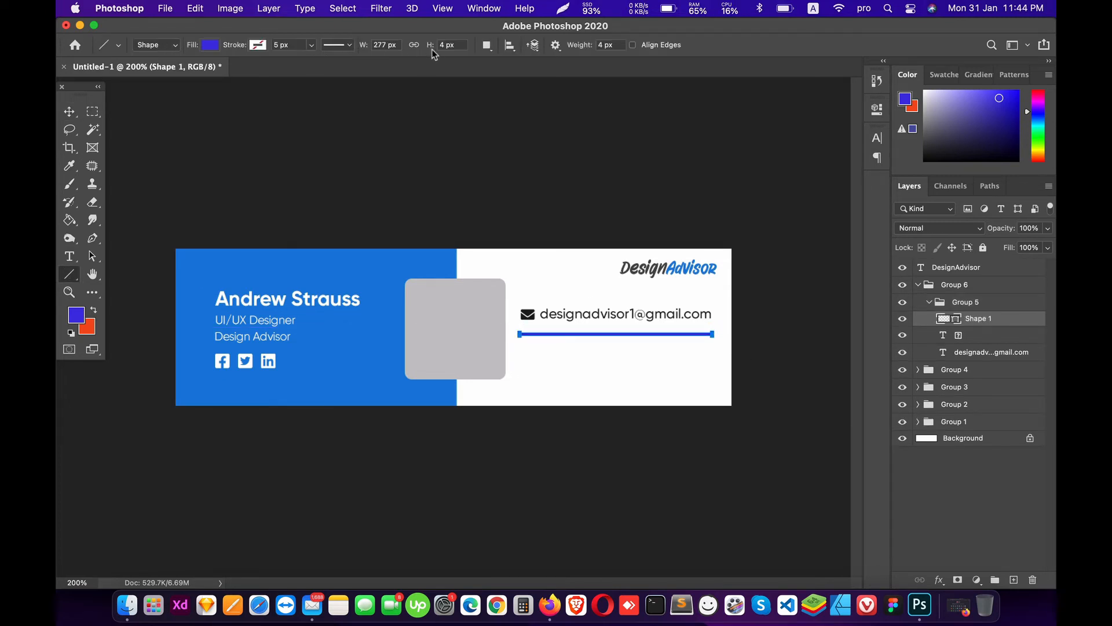
click(455, 46)
text(1)
key(Return)
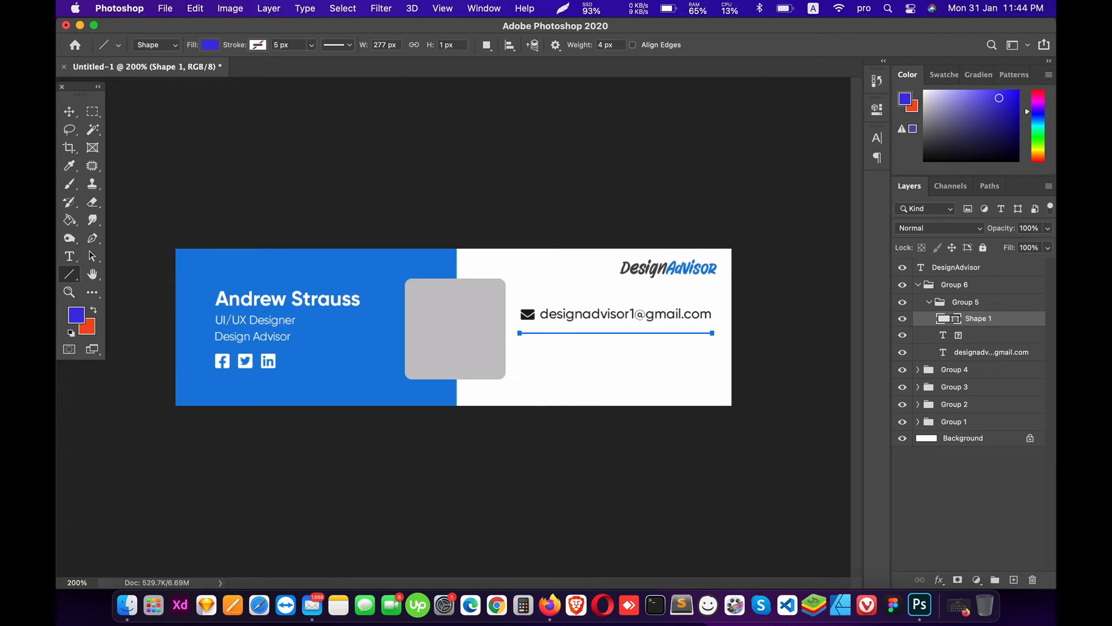
key(v)
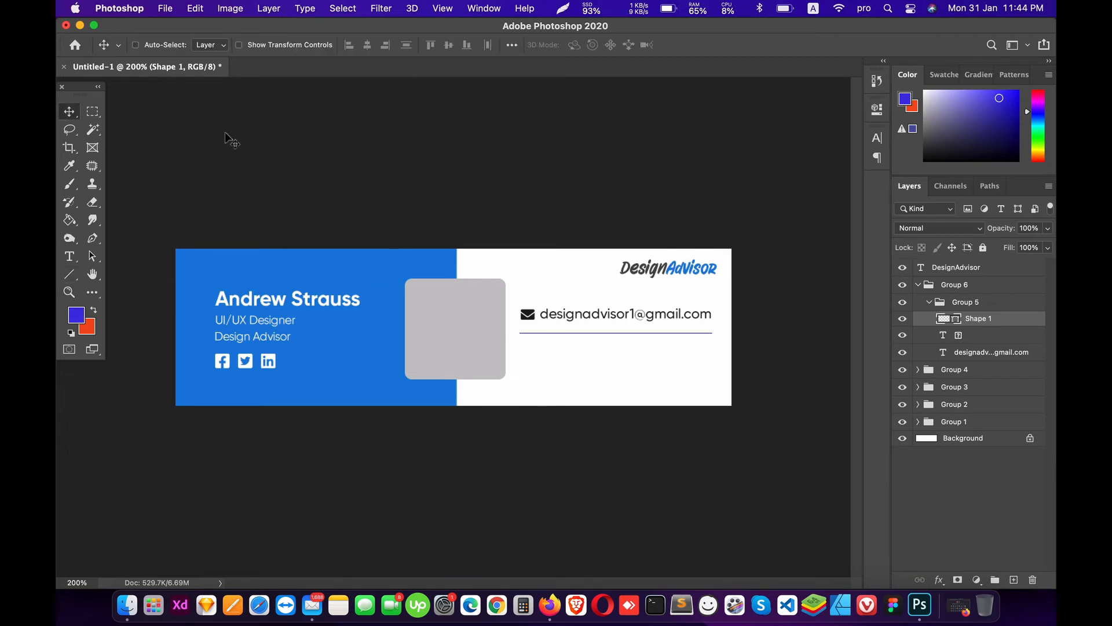
Step: Colour the line light grey (#efefef) and nudge Group 5 up about 10 px
double_click(946, 319)
click(671, 339)
drag(672, 338, 648, 331)
click(996, 315)
click(929, 304)
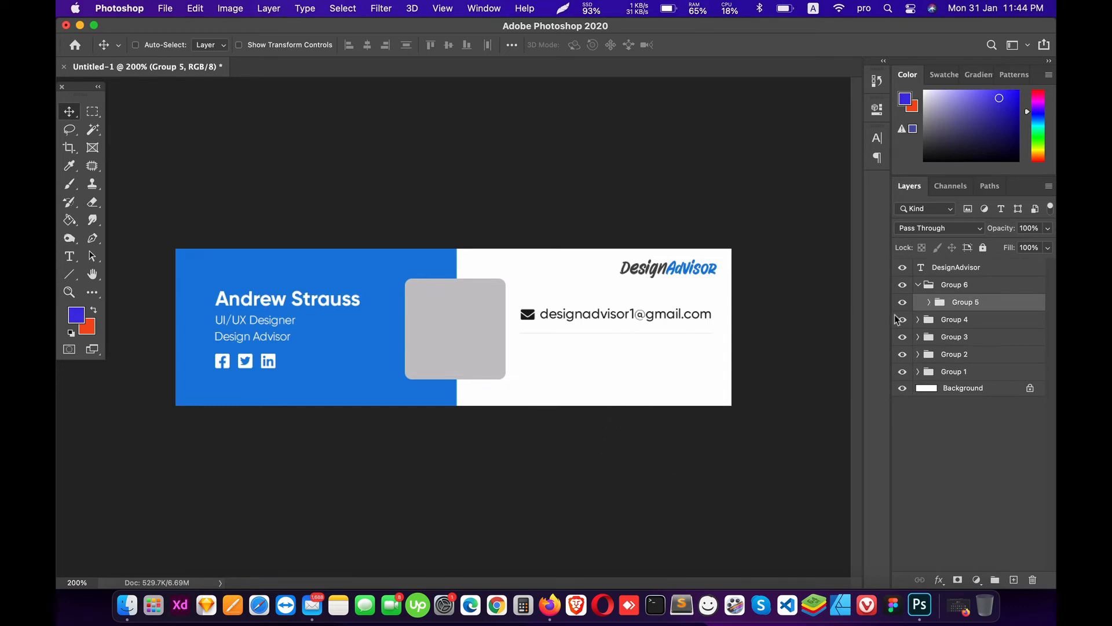
click(931, 303)
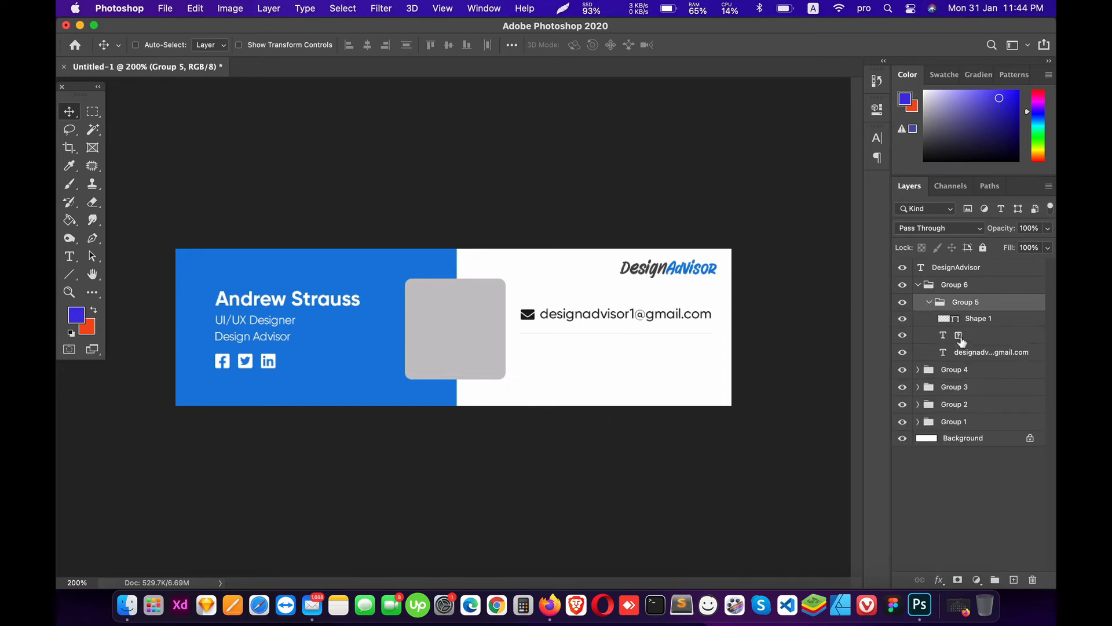
click(971, 322)
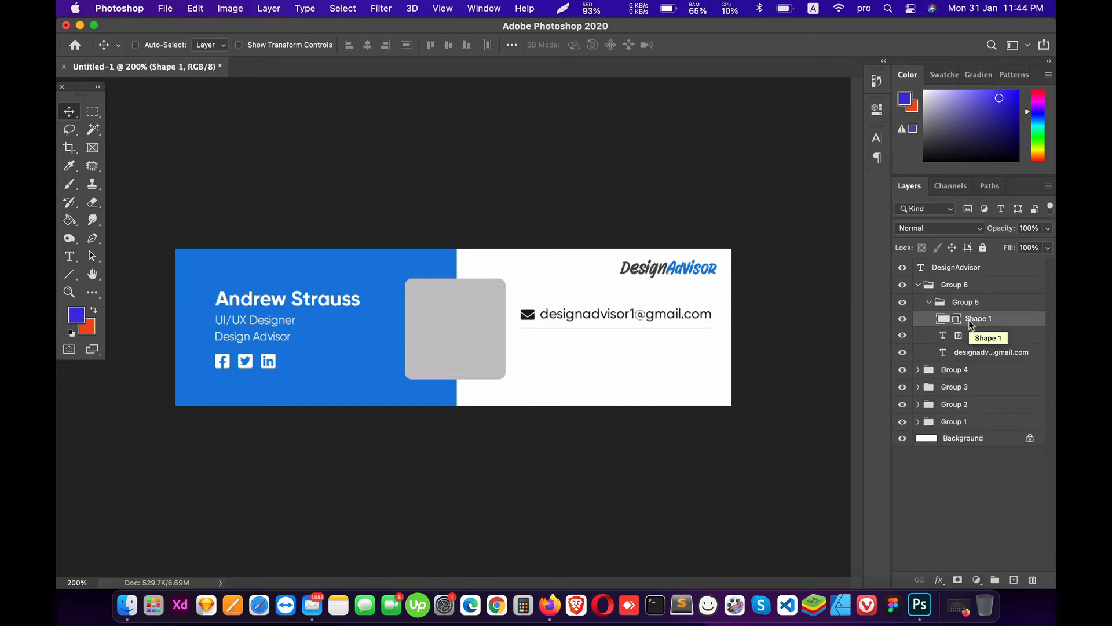
click(929, 303)
key(Up)
key(Up)
key(Up)
key(Up)
key(Up)
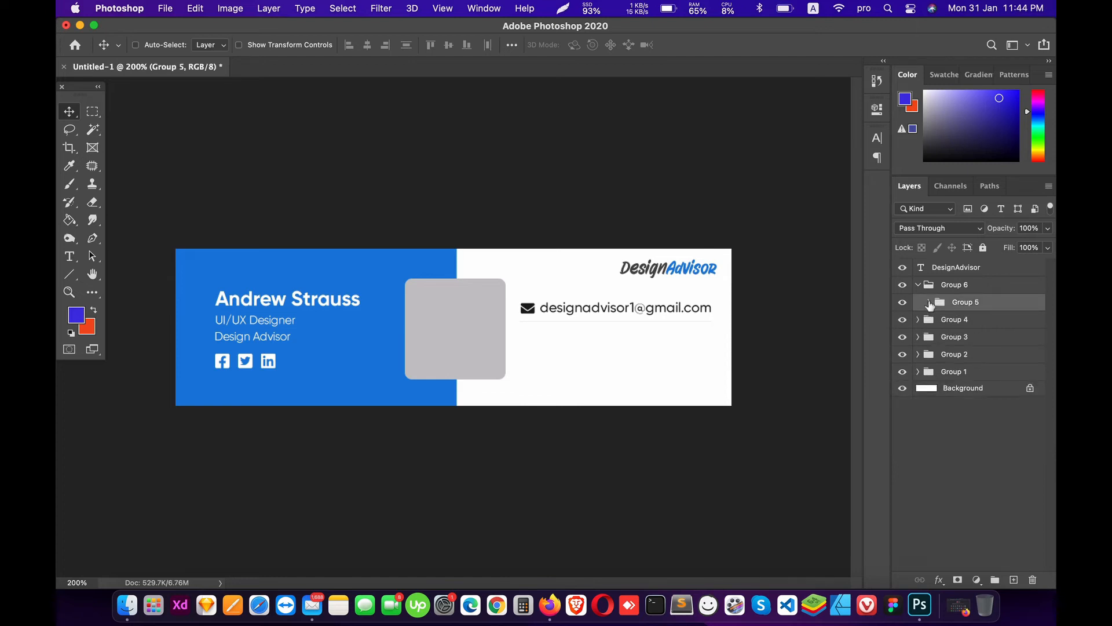
Step: Duplicate the e-mail row group twice, stacking each copy about 41 px below the previous row
key(Up)
key(Up)
key(super+j)
drag(664, 316, 662, 341)
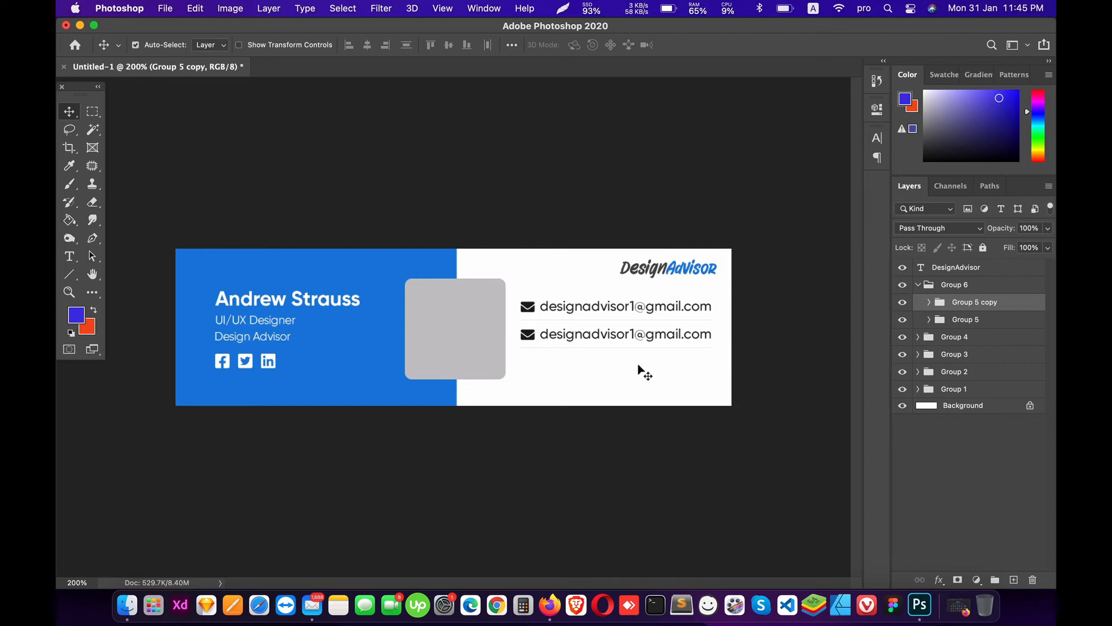
key(super+j)
drag(596, 340, 594, 371)
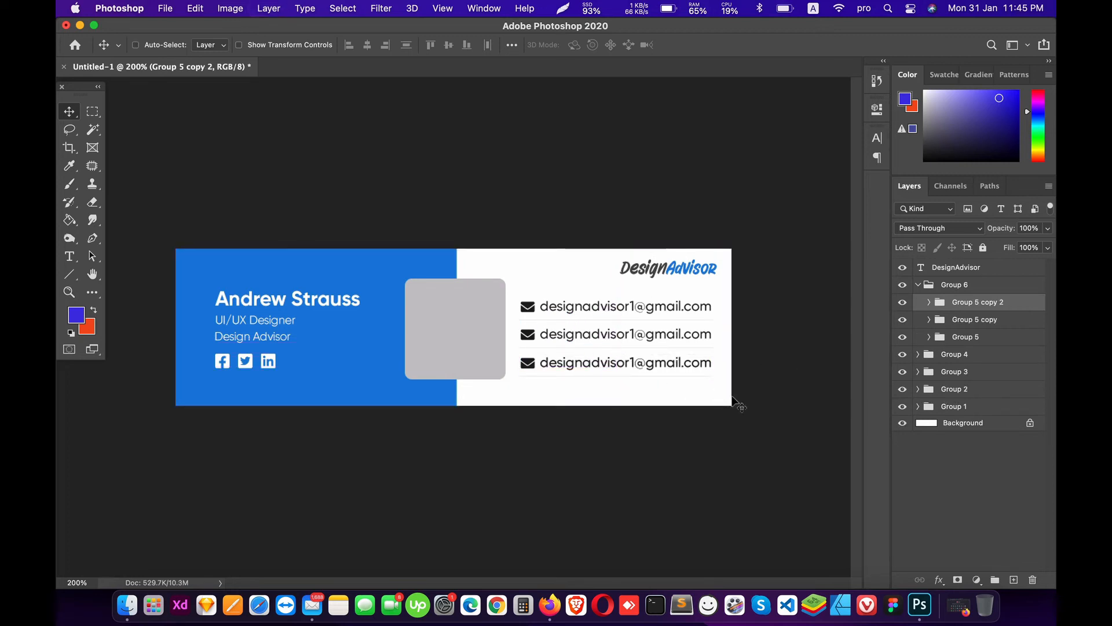
key(t)
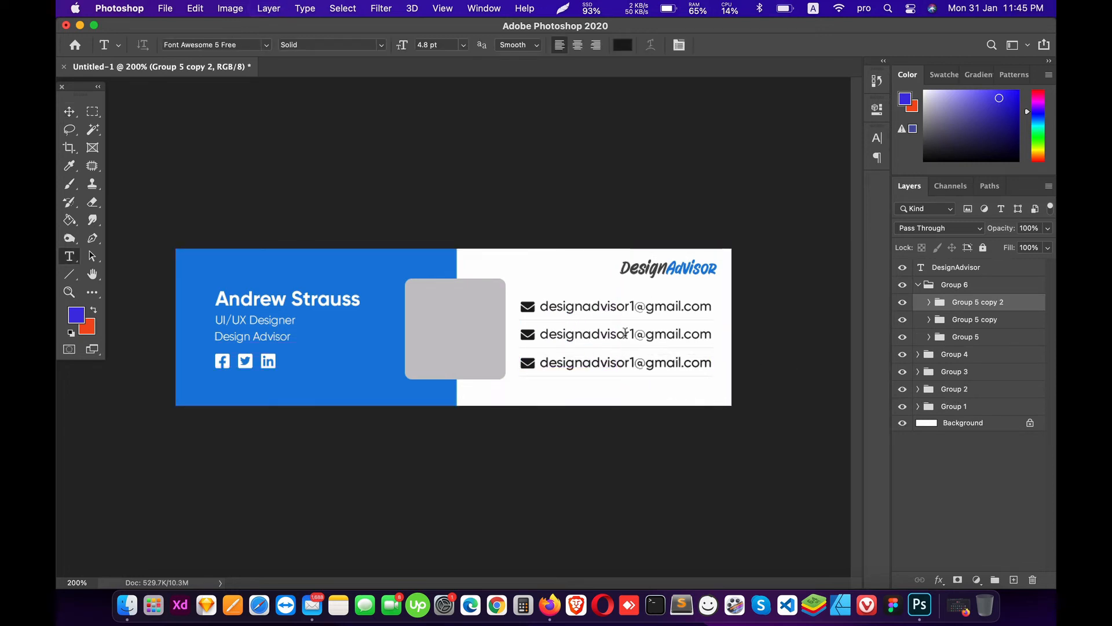
click(626, 333)
key(super+a)
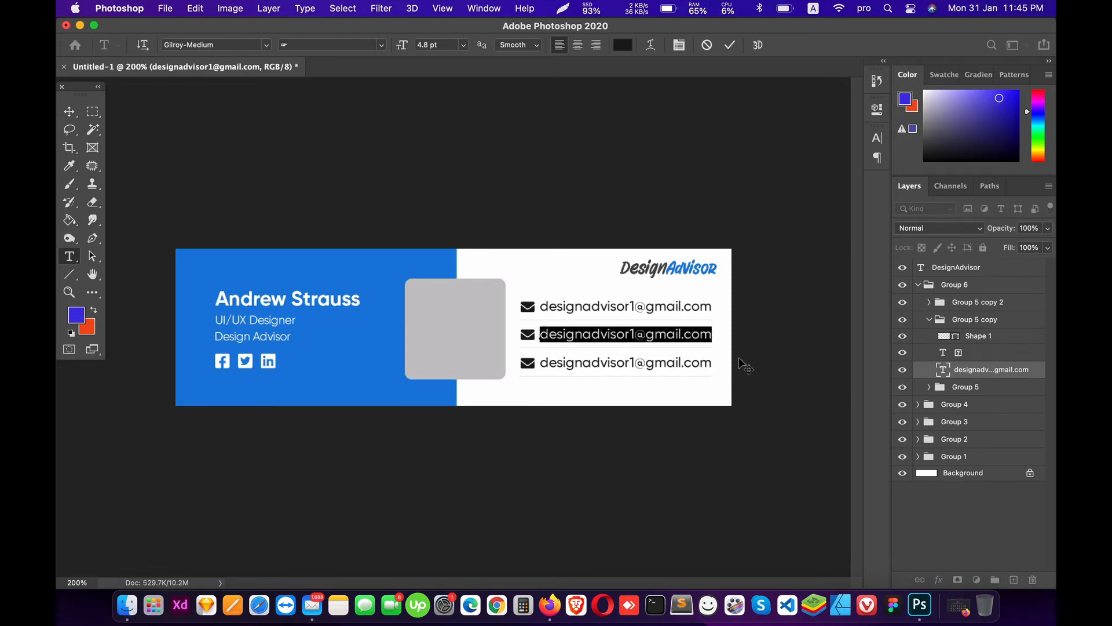
text(www.)
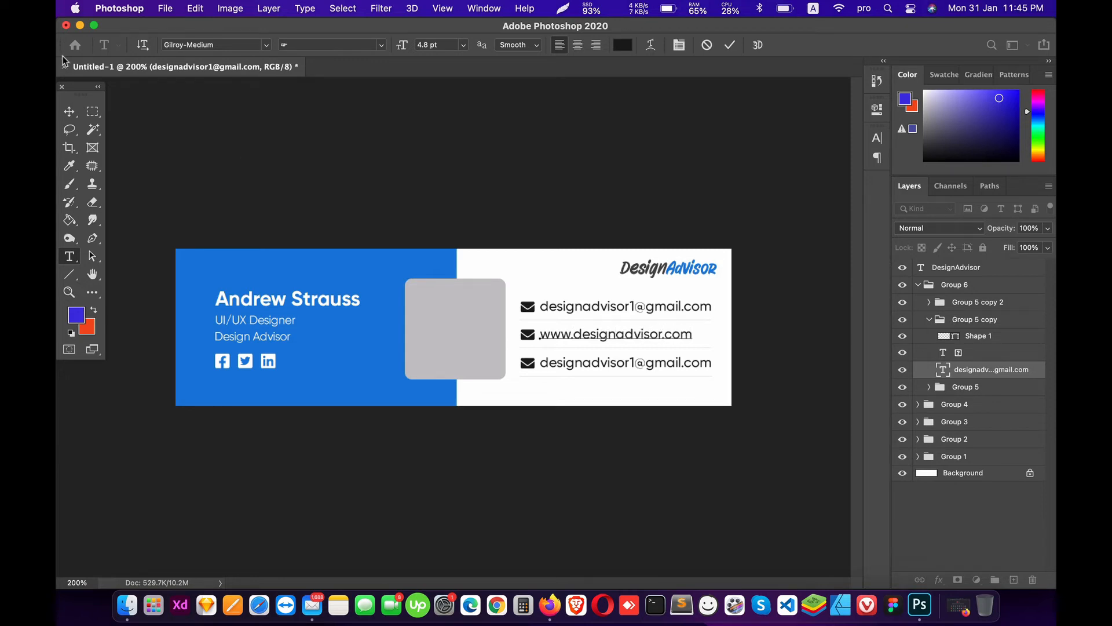
click(69, 111)
Step: Retype the third contact row as 'Dhaka, Bangladesh'
double_click(677, 367)
key(super+a)
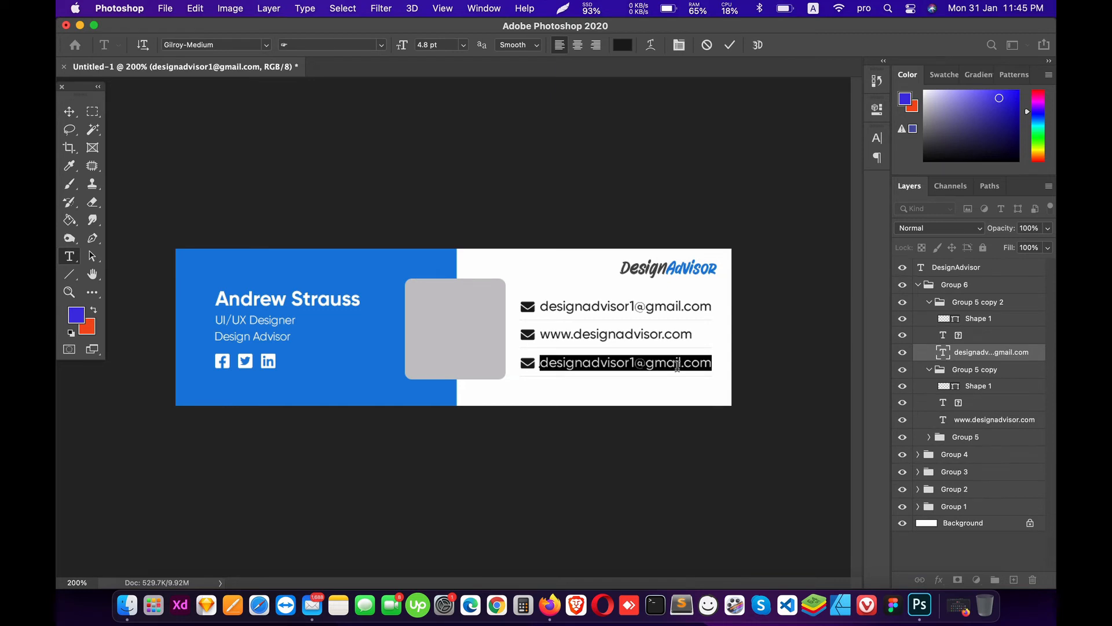
text(Green)
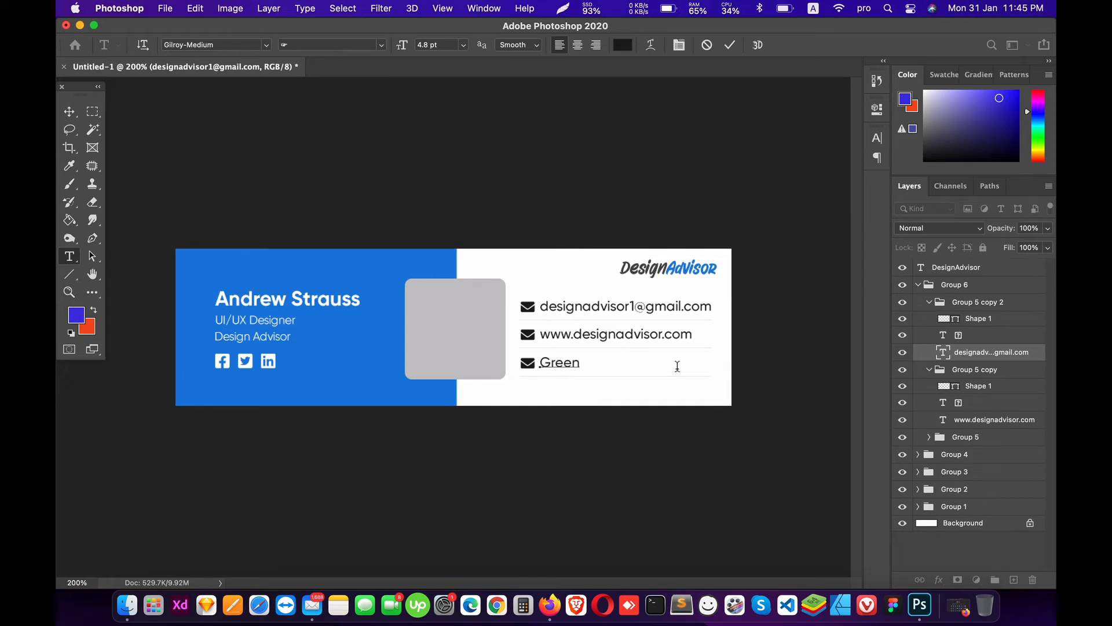
key(super+a)
text(Dhaka, Bangladesh)
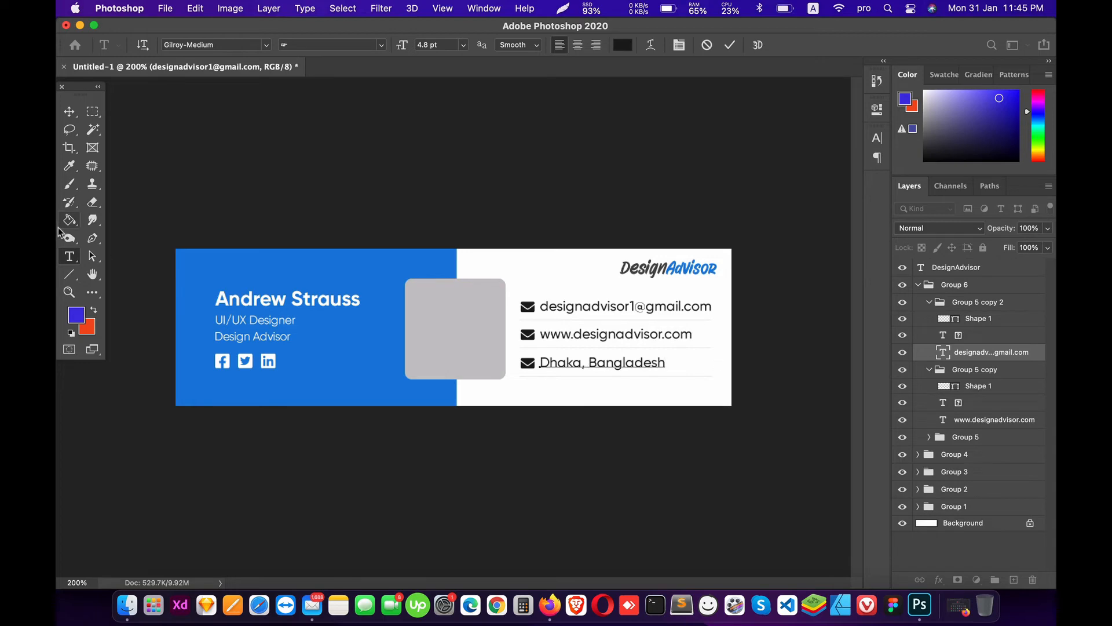
click(69, 111)
click(550, 605)
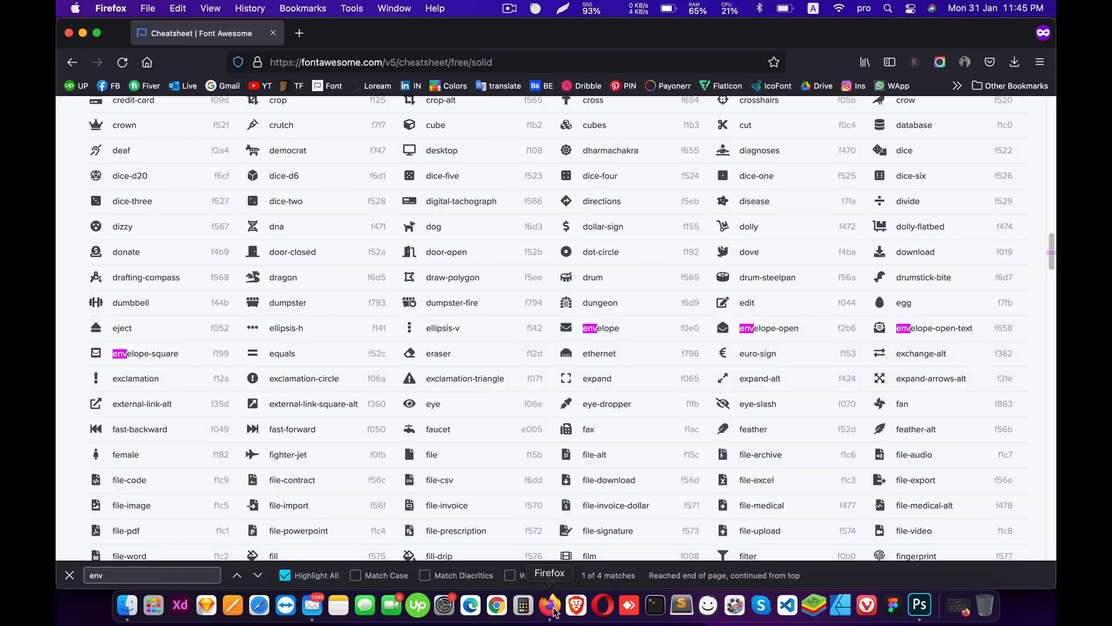
Step: Search the Font Awesome cheatsheet for 'web', then 'glob', to find the globe icon
key(super+f)
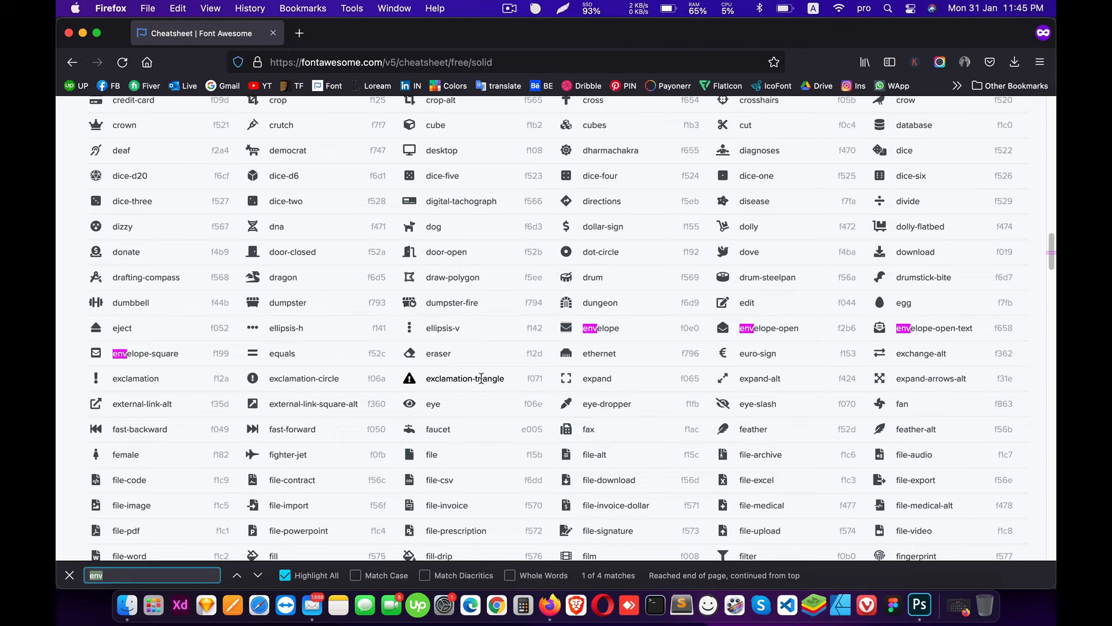
text(web)
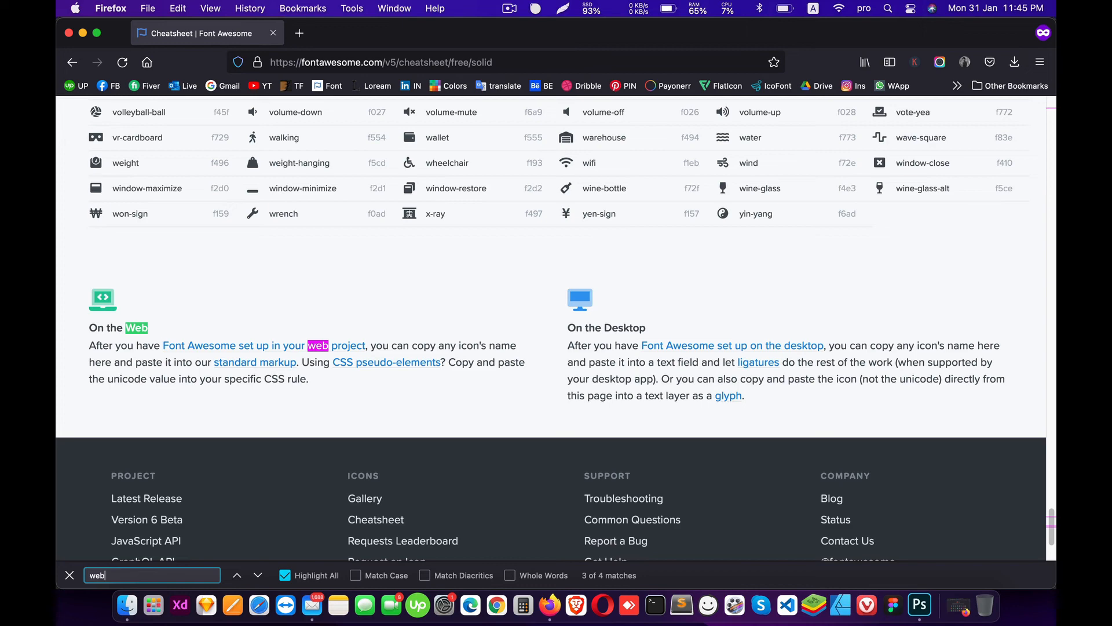
key(super+f)
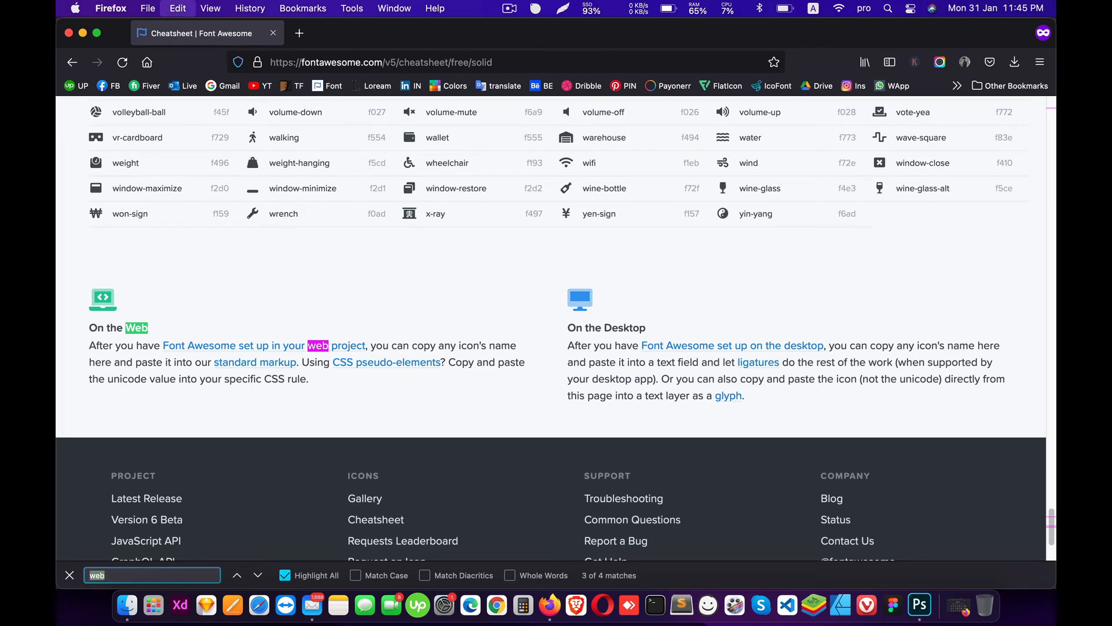
text(glob)
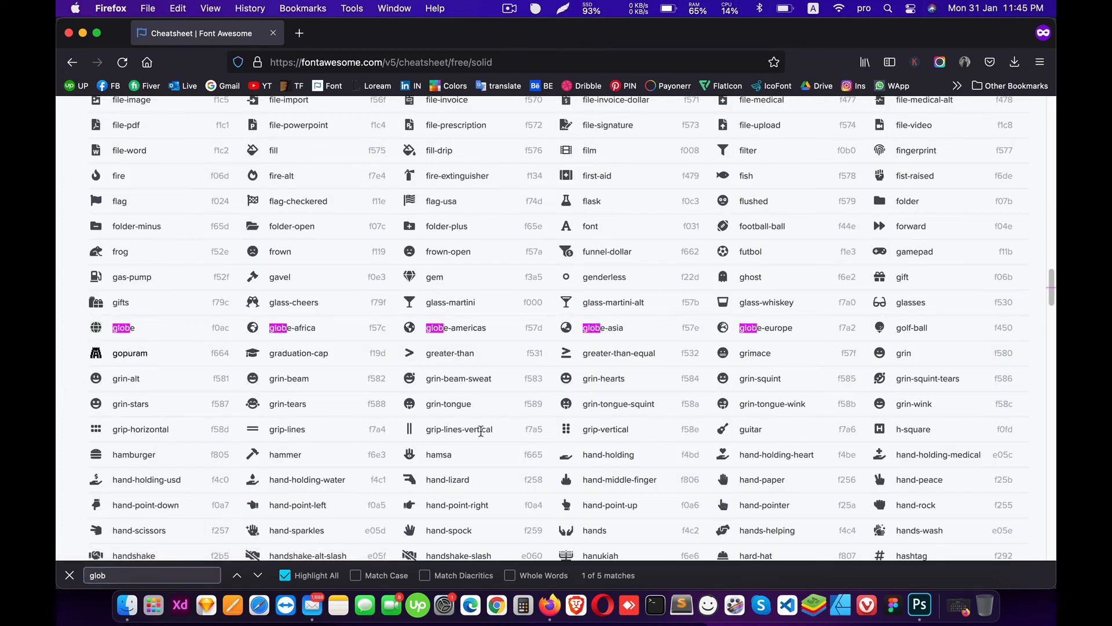
Step: Replace the website row's envelope glyph with the globe icon
click(919, 605)
key(t)
double_click(528, 334)
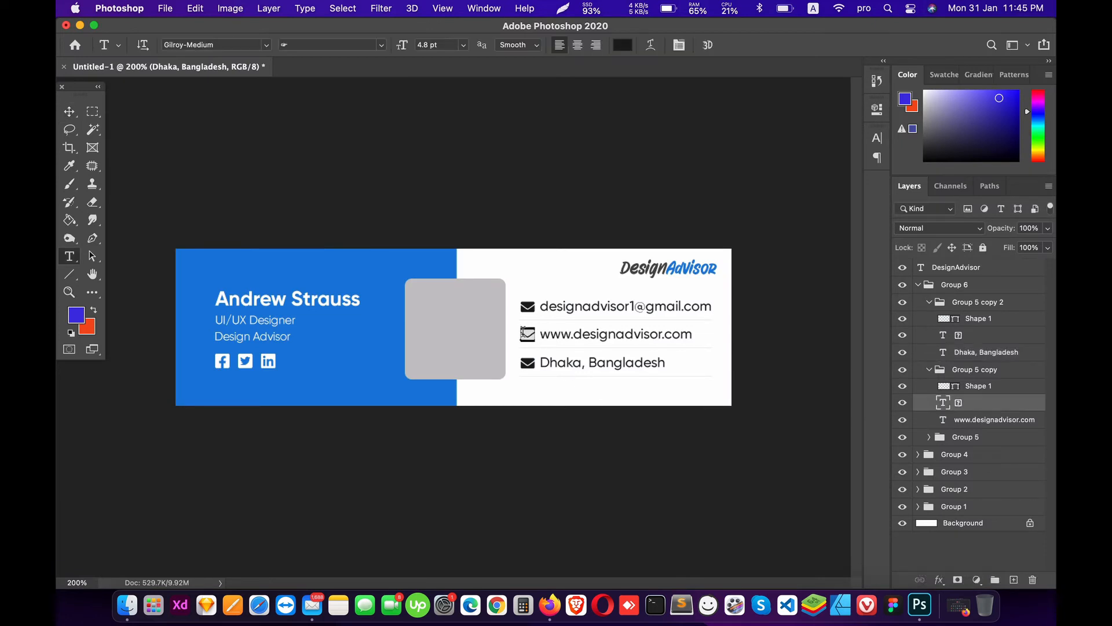
key(super+v)
click(67, 109)
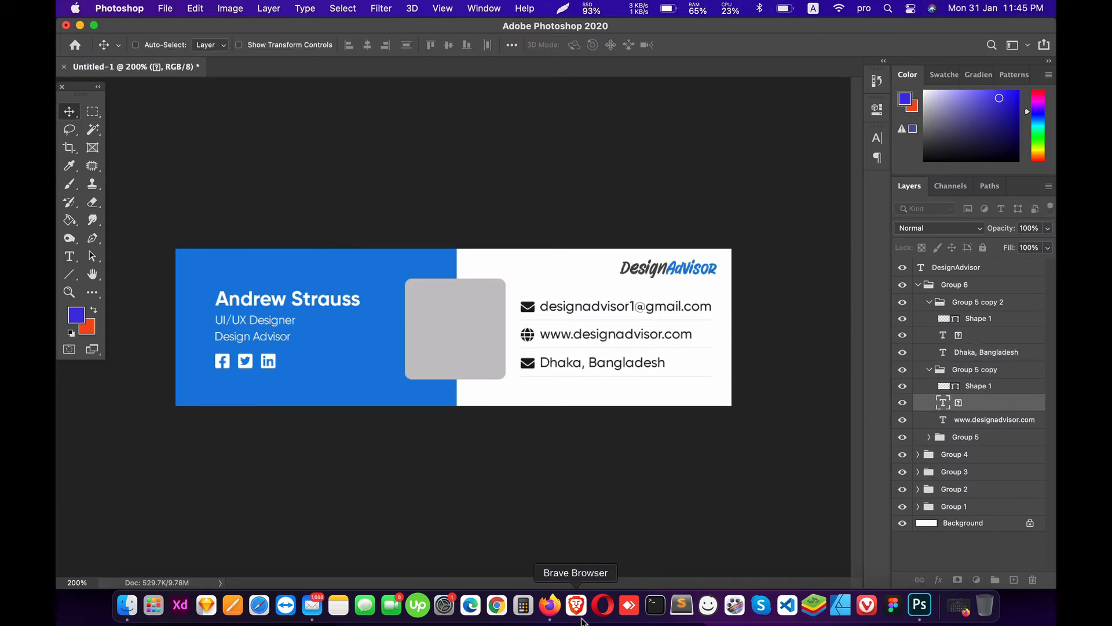
Step: Search the cheatsheet for 'loca' to find a location icon
click(550, 605)
key(super+f)
text(loca)
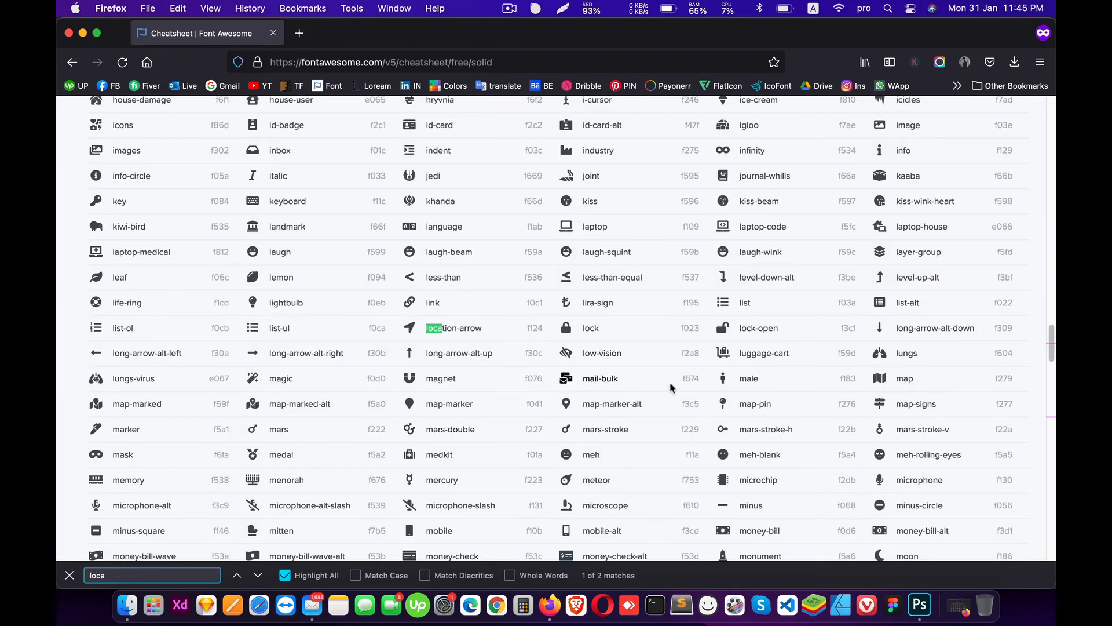
Step: Step through the location matches and search for 'map' to find the map-marker icon
key(Return)
key(Return)
key(Return)
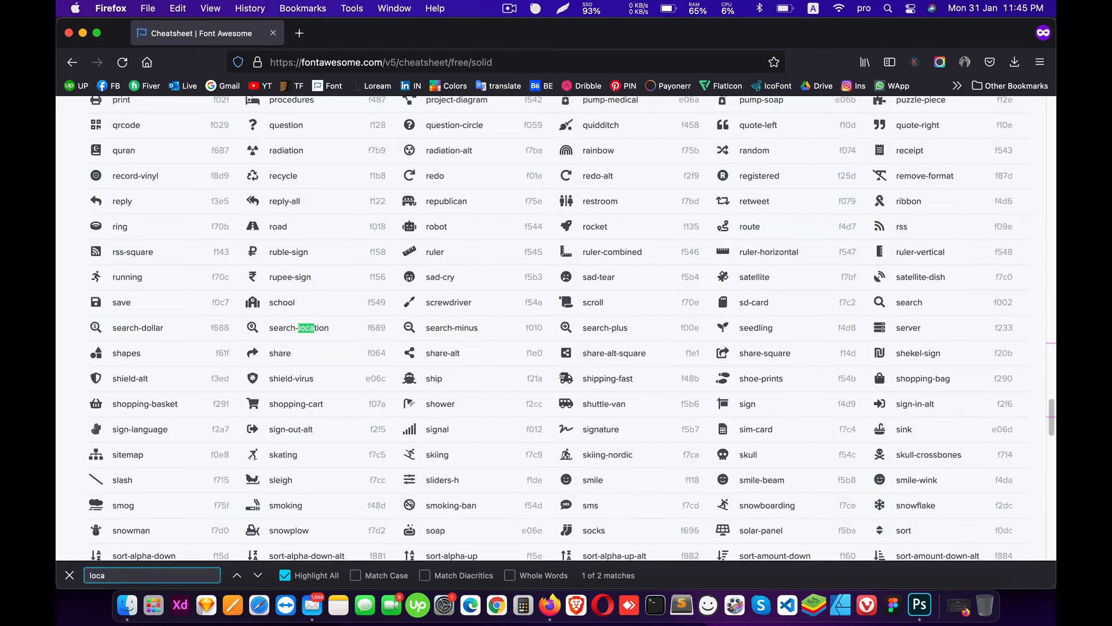
key(super+a)
text(map)
key(Return)
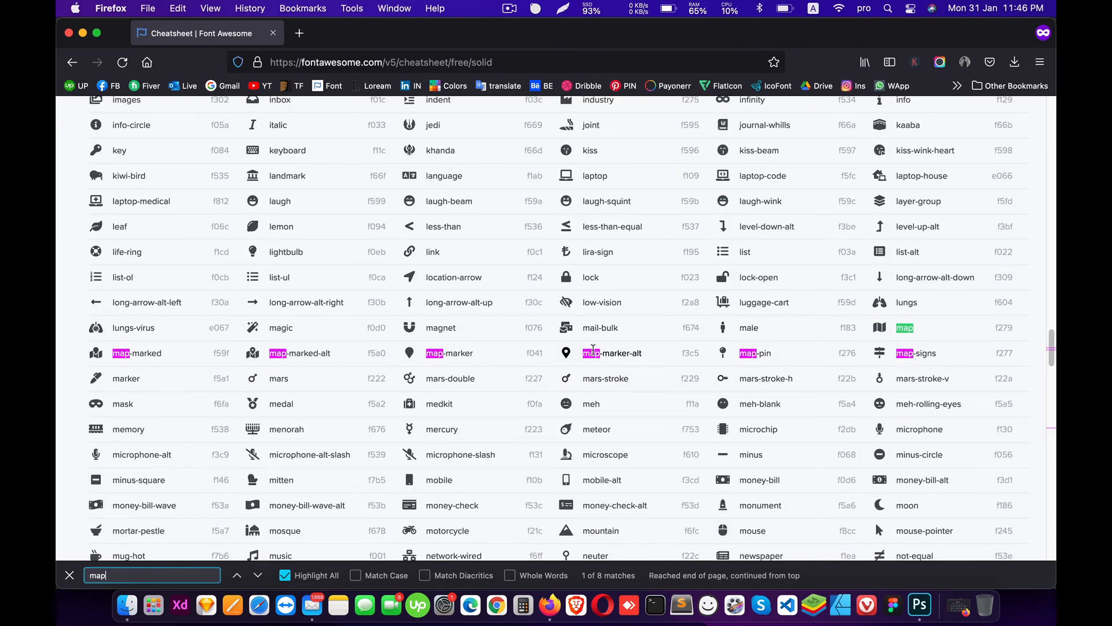
Step: In Photoshop, select the address row's marker glyph for editing
click(920, 604)
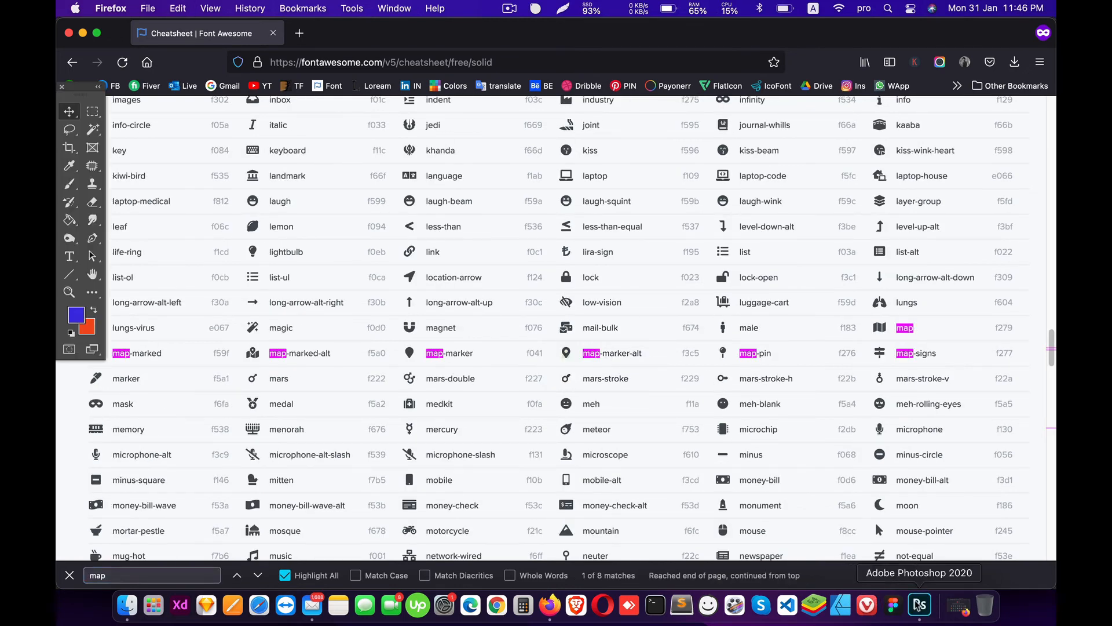
click(525, 363)
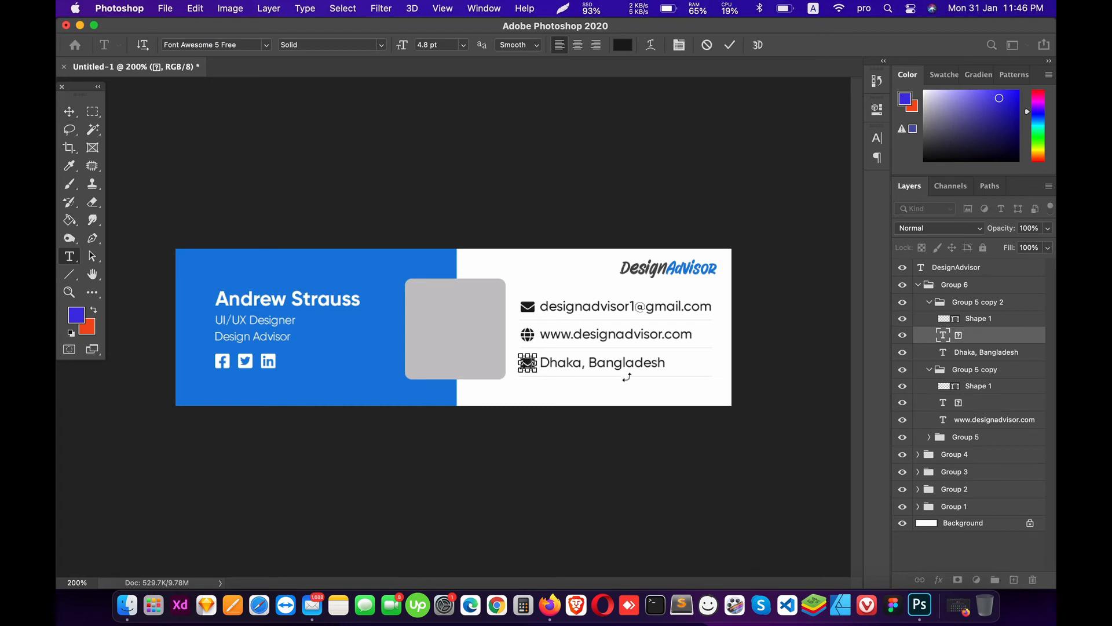
key(super+a)
Step: Colour the map marker and globe icons with the banner's blue #197fdd, eyedropped from the panel
click(623, 45)
click(365, 348)
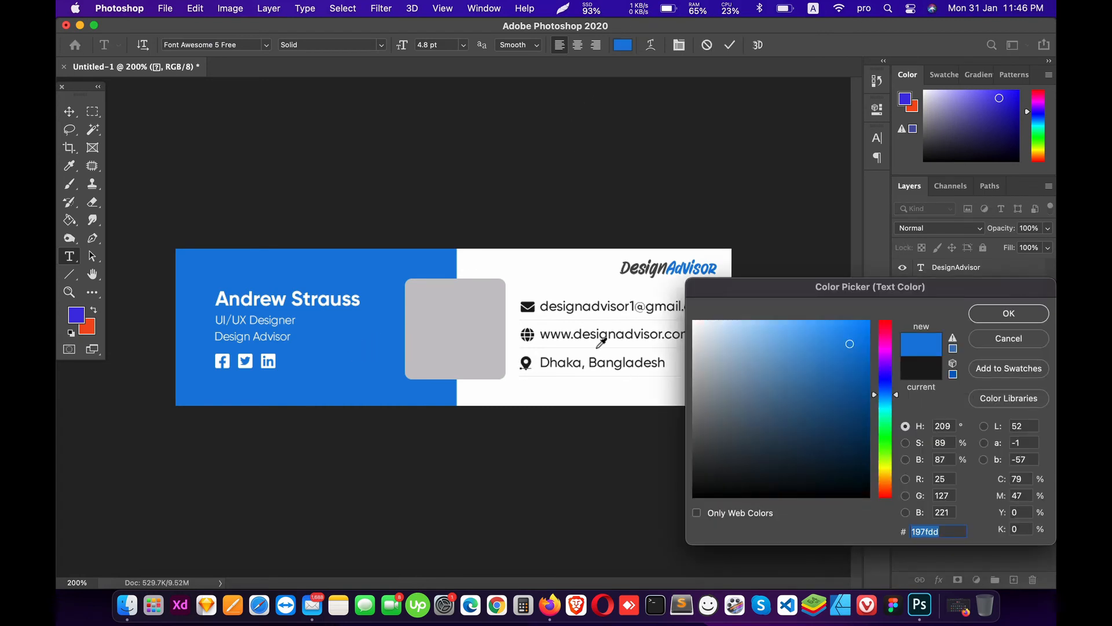
click(1009, 313)
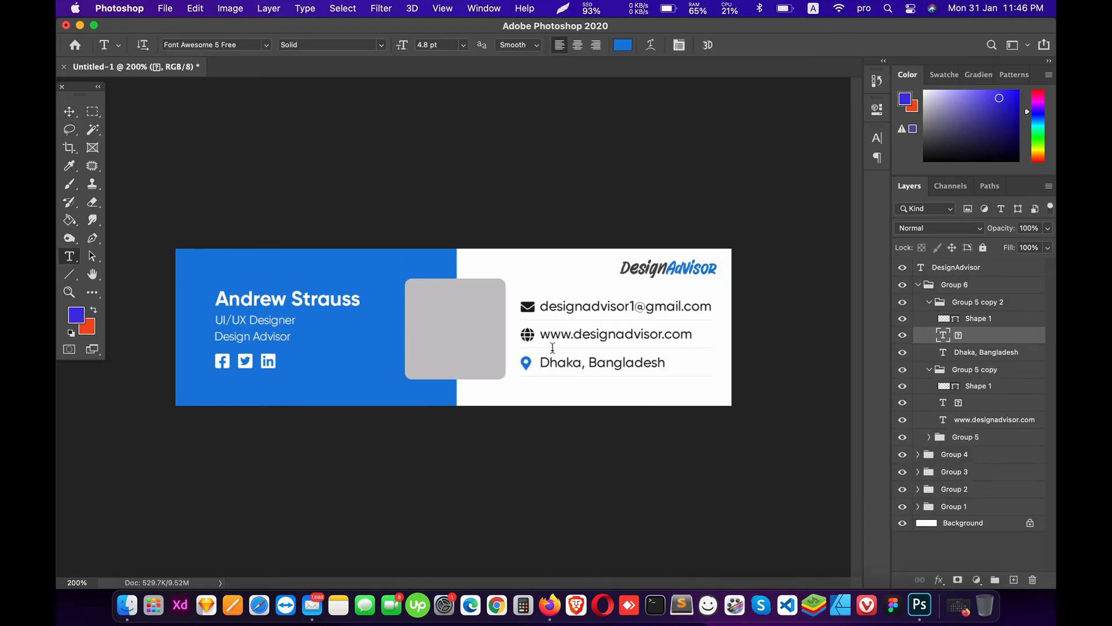
click(527, 335)
key(super+a)
click(623, 46)
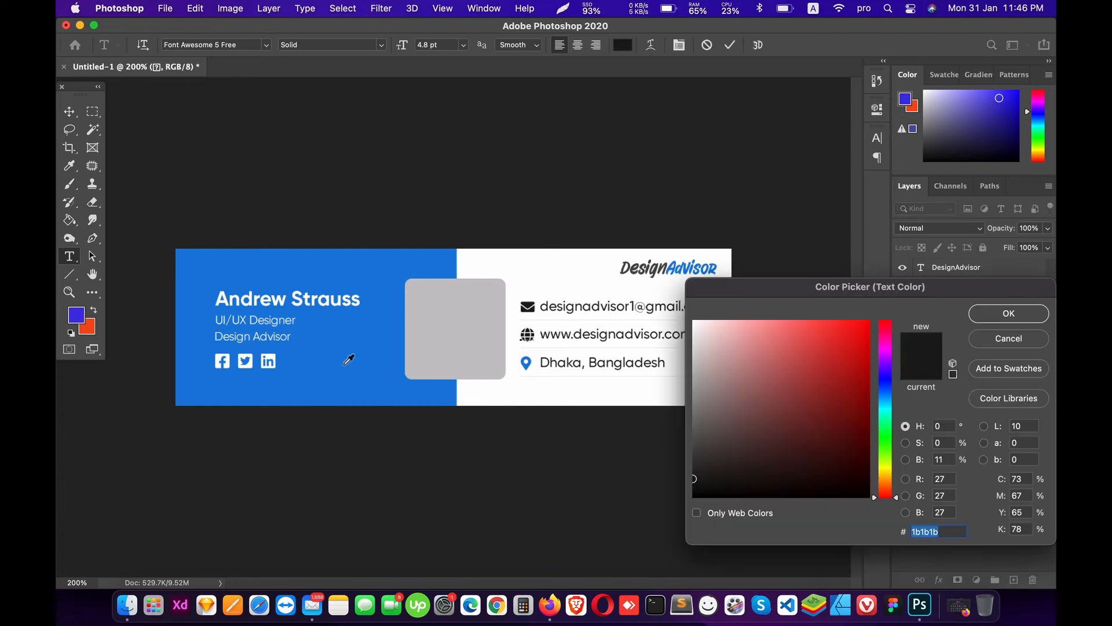
click(347, 361)
click(1009, 312)
Step: Colour the envelope icon the same blue and collapse Group 6
click(528, 306)
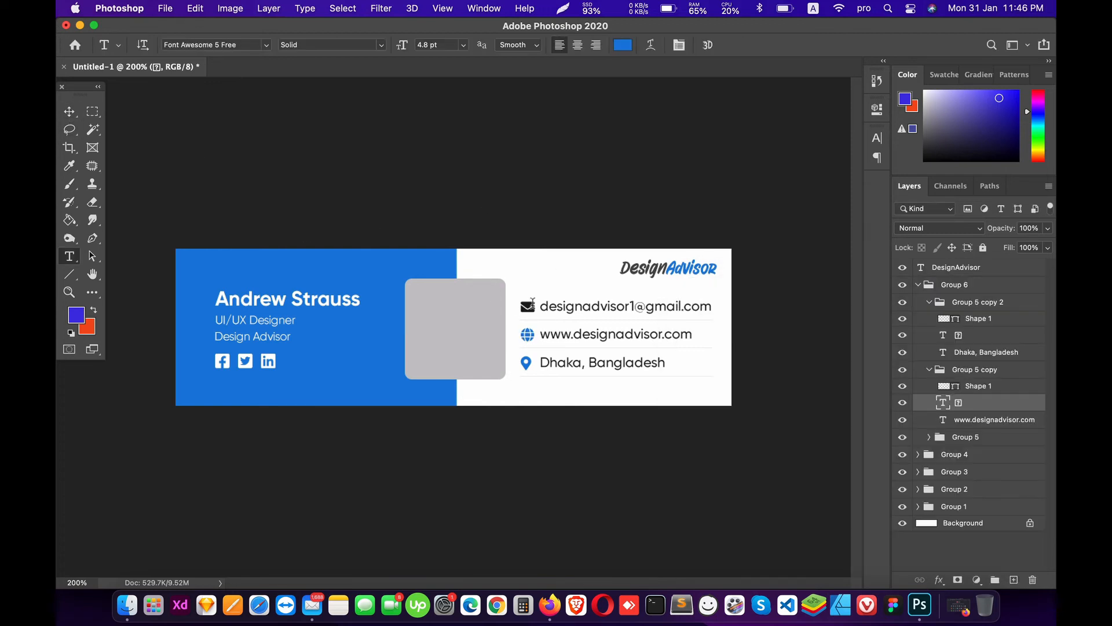
key(super+a)
click(623, 45)
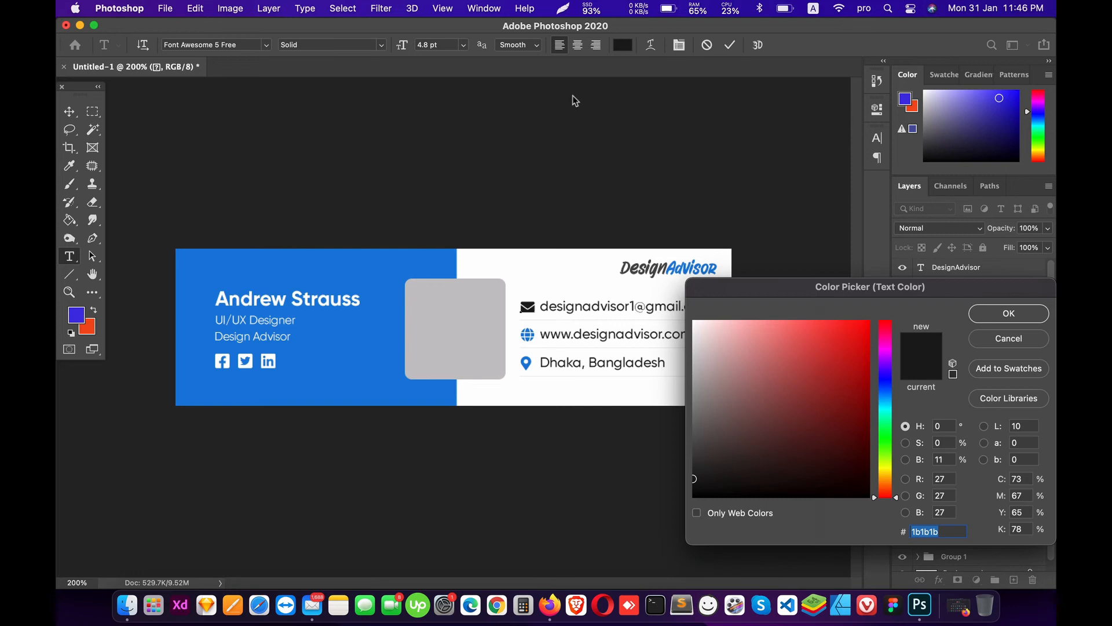
click(310, 368)
click(1008, 314)
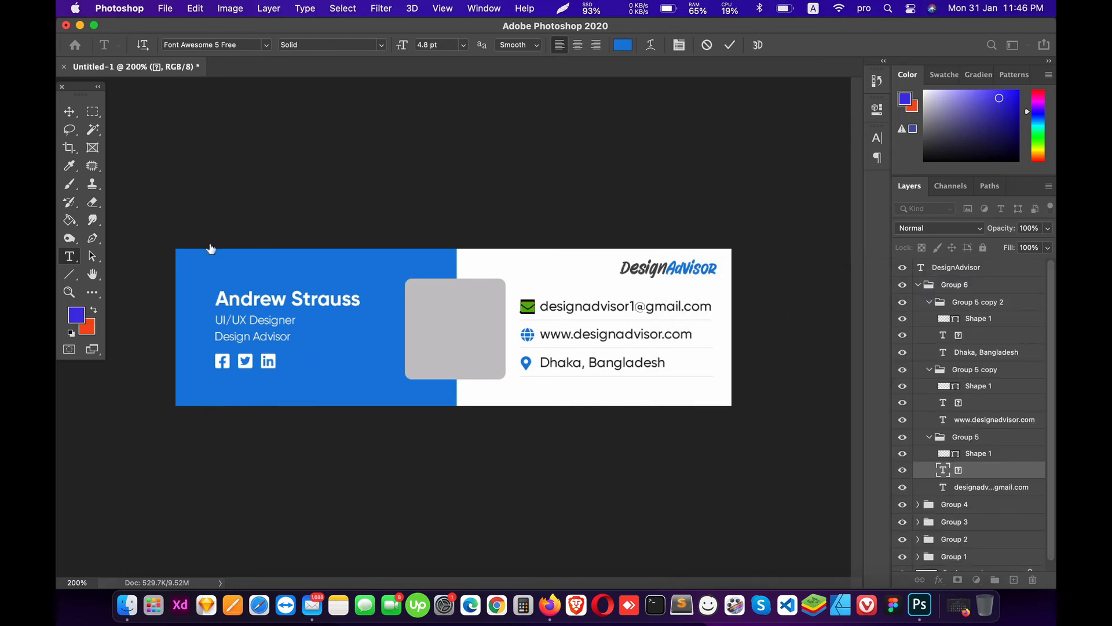
click(69, 112)
click(918, 286)
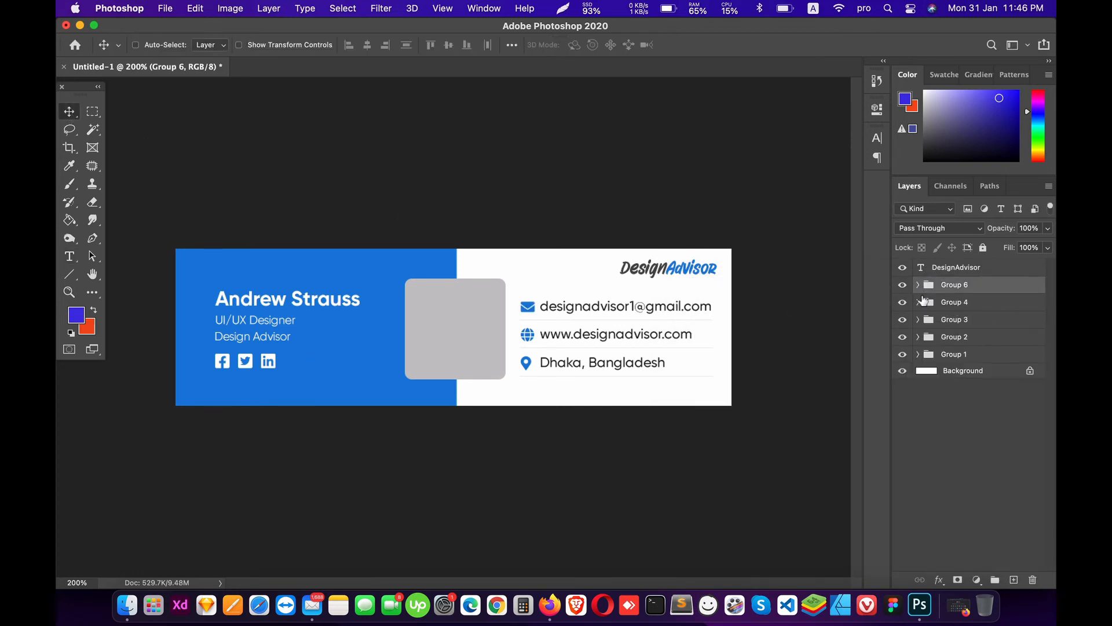
Step: Select the grey photo placeholder rectangle on the card
key(super+s)
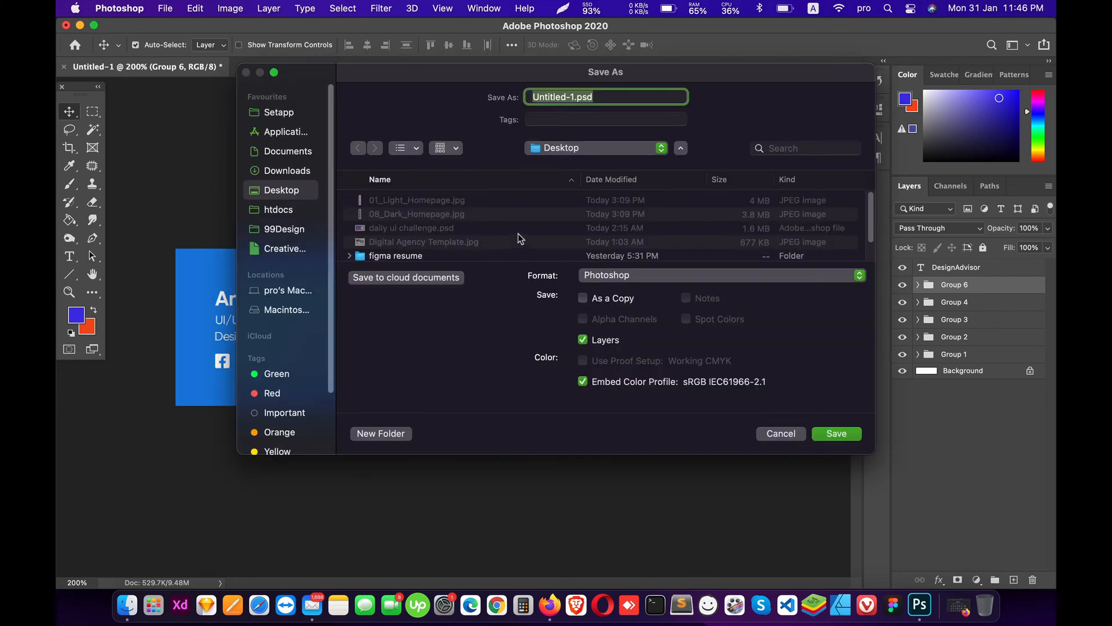
key(Escape)
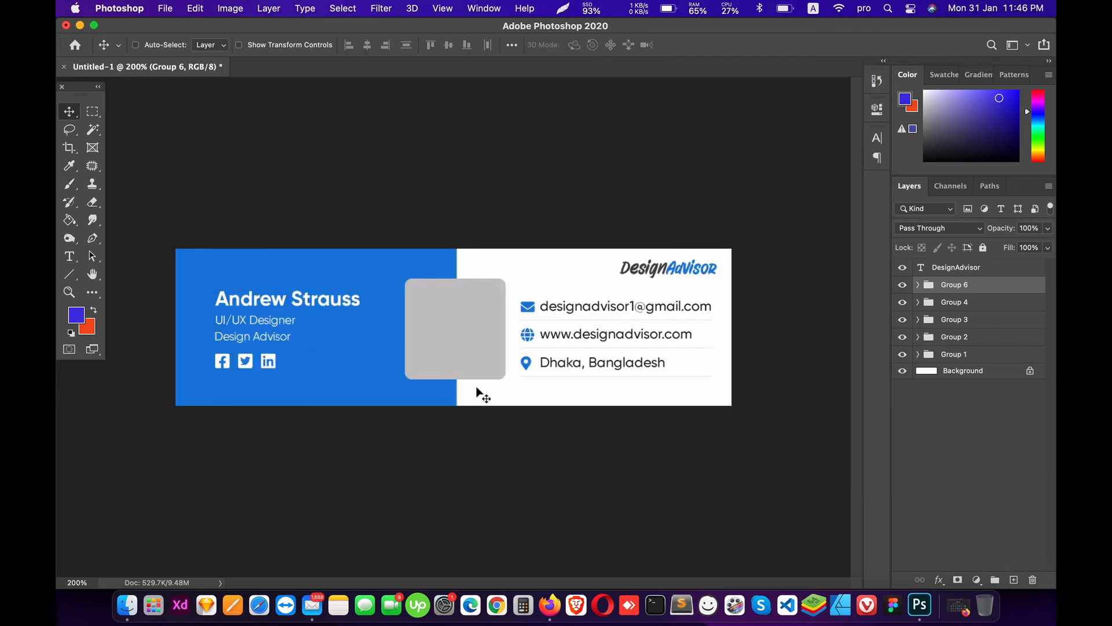
super+click(459, 332)
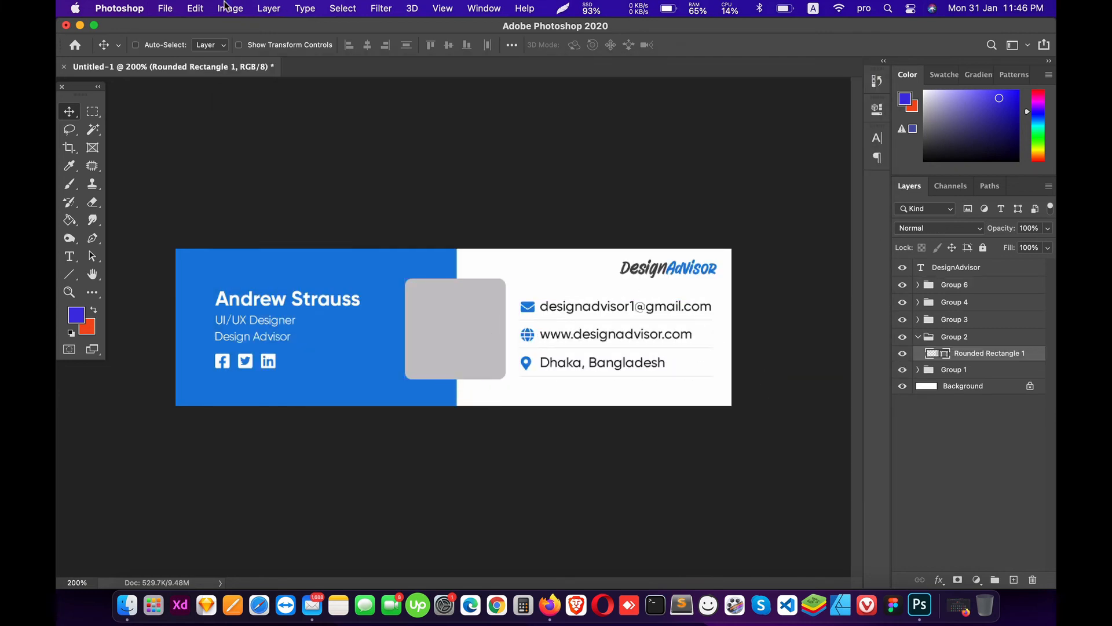
Step: Open image.jpeg from the work > Personal > All Author Pic folder
click(164, 9)
click(170, 40)
scroll(413, 210, down, 1)
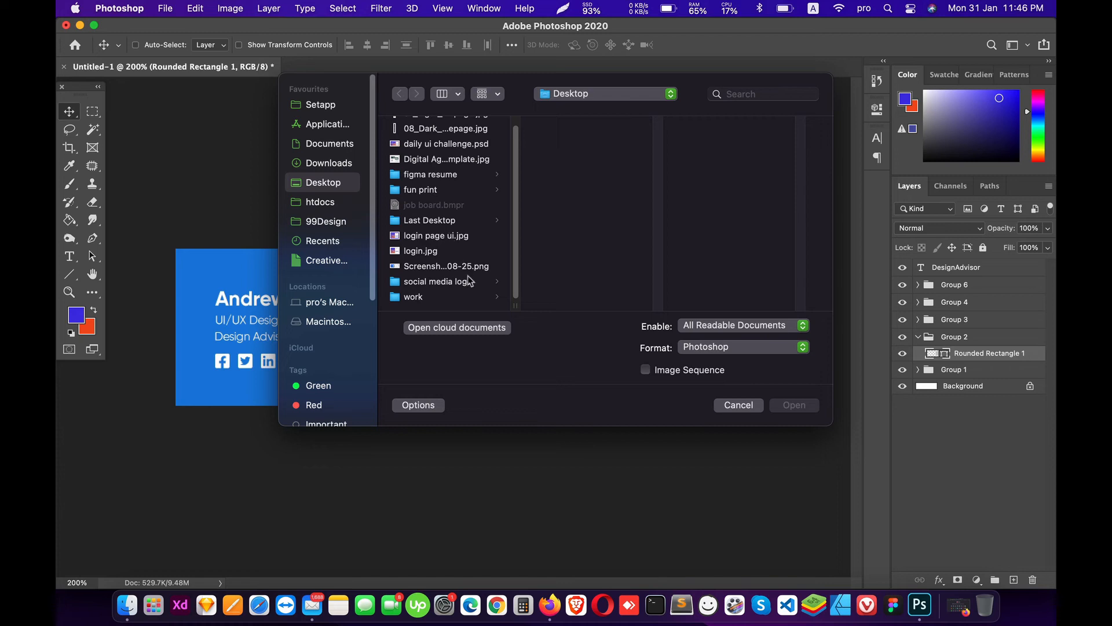
click(444, 297)
scroll(610, 242, down, 3)
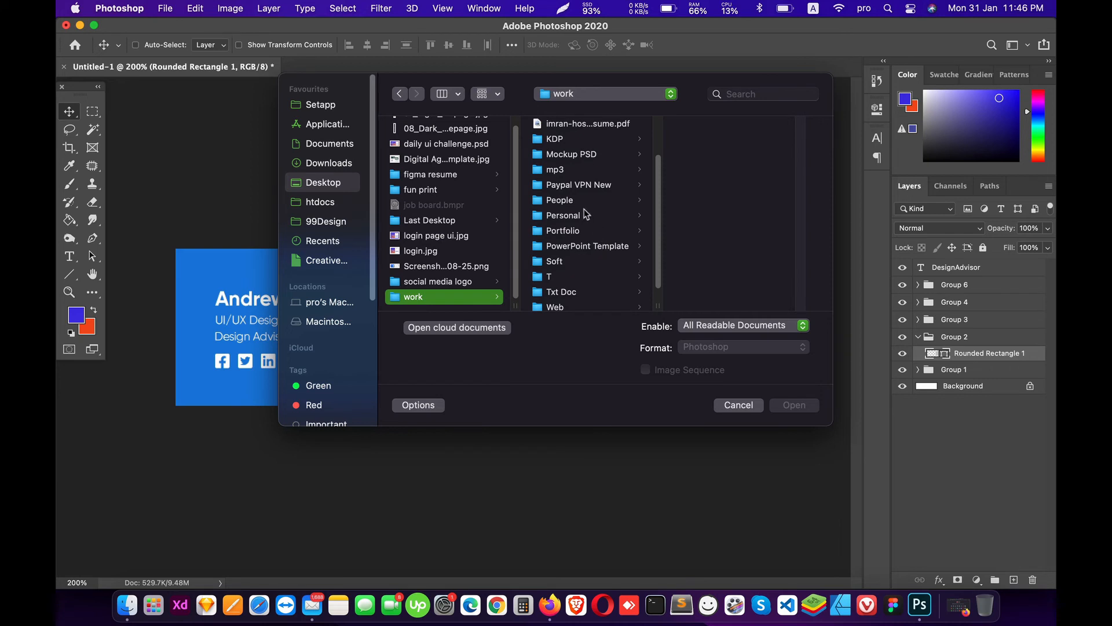
click(585, 214)
click(723, 134)
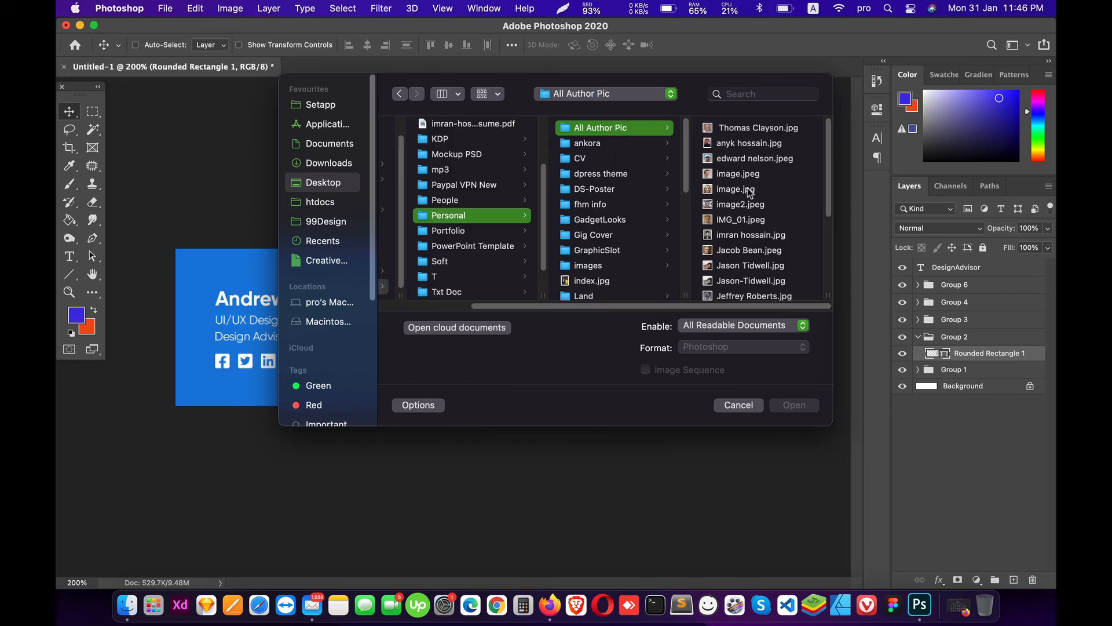
double_click(733, 176)
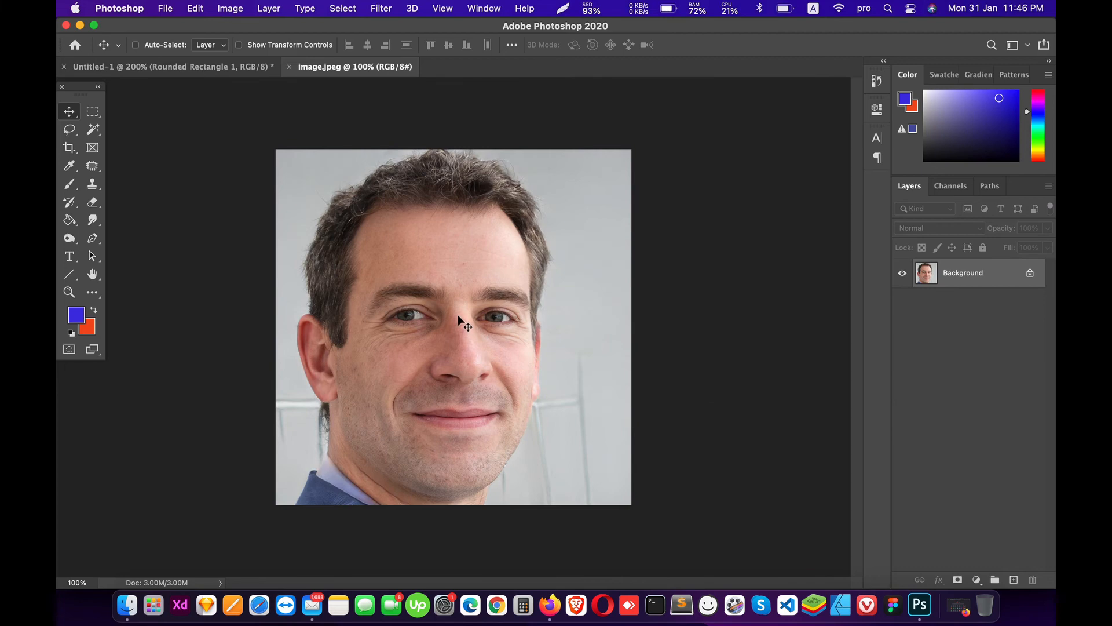
Step: Copy the photo into the card, clip it to the rounded square, and centre it on the frame
key(super+a)
key(super+c)
key(super+w)
key(super+v)
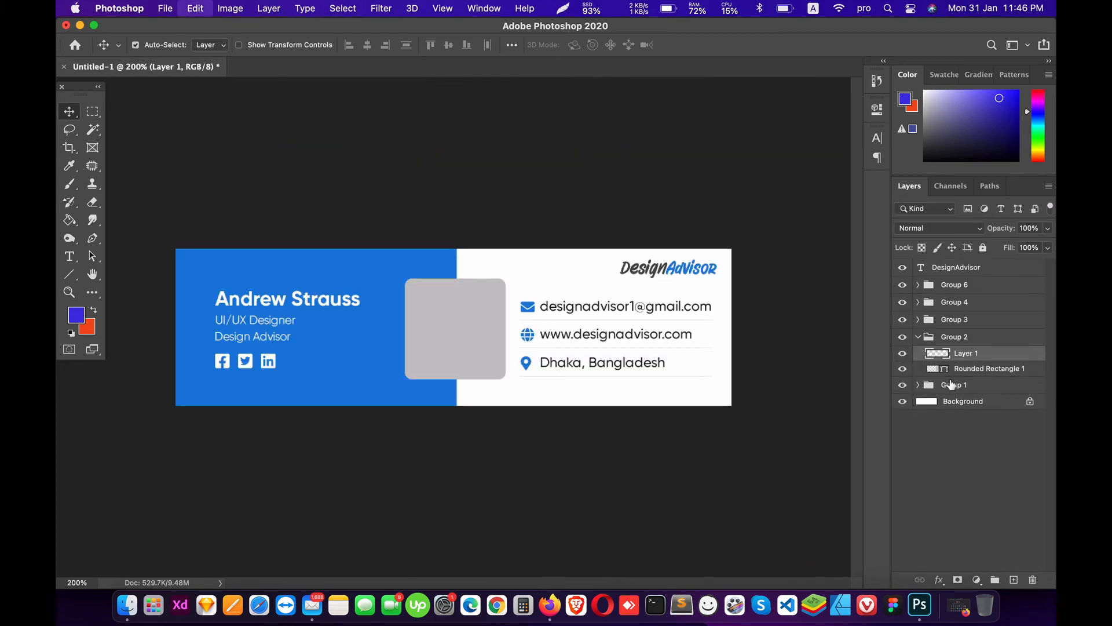
key(super+0)
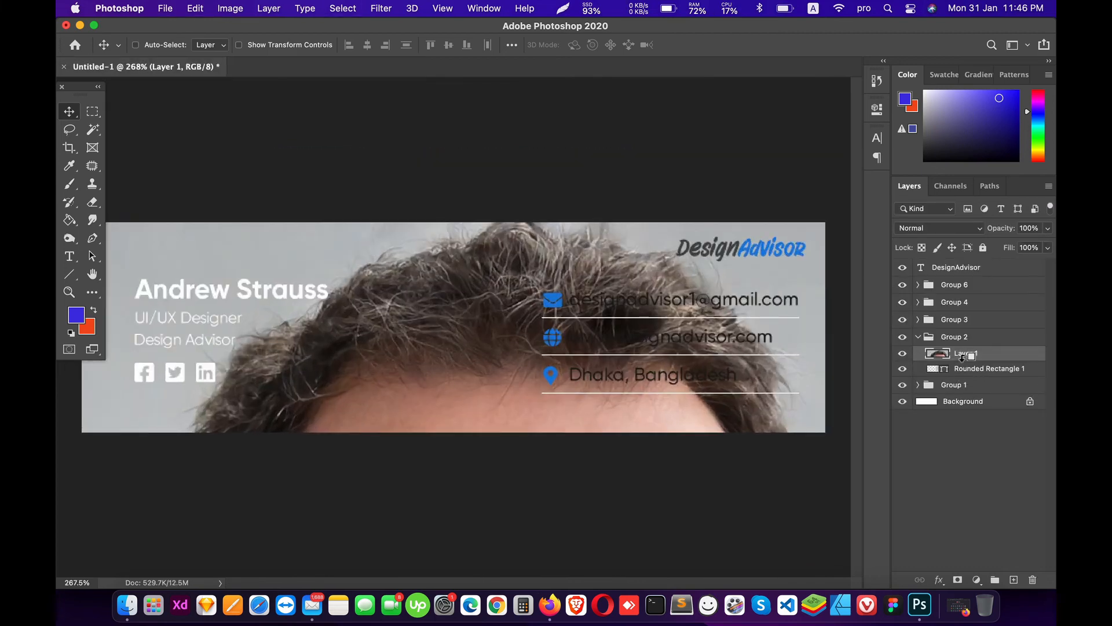
alt+click(963, 361)
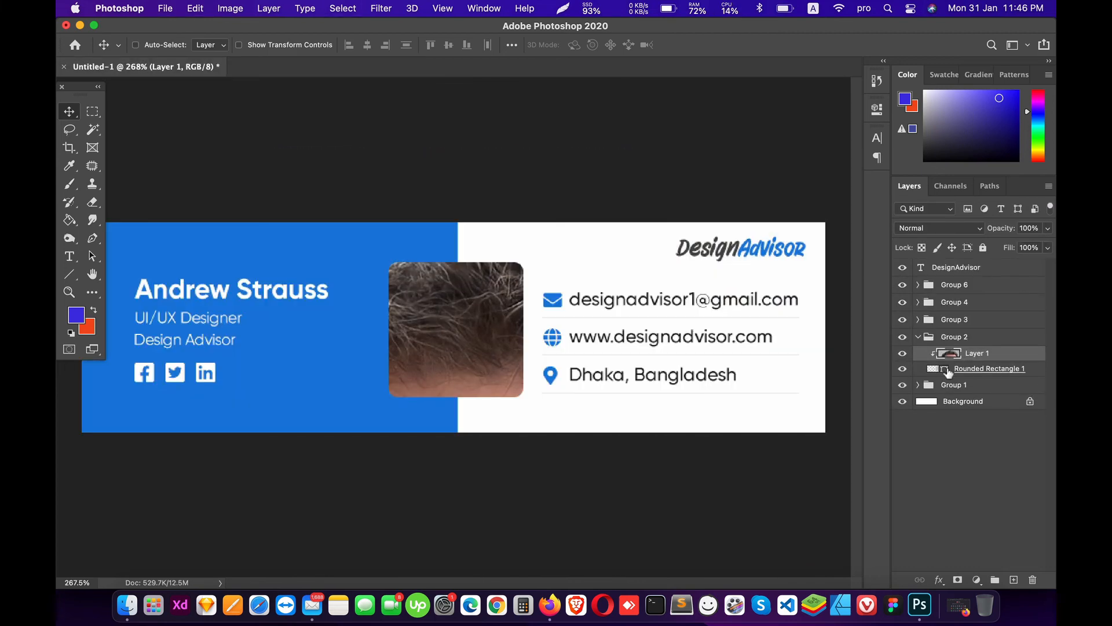
click(367, 45)
click(449, 46)
key(super+d)
Step: Convert the photo to a Smart Object, scale it to about 15%, and recentre it in the frame
right_click(978, 354)
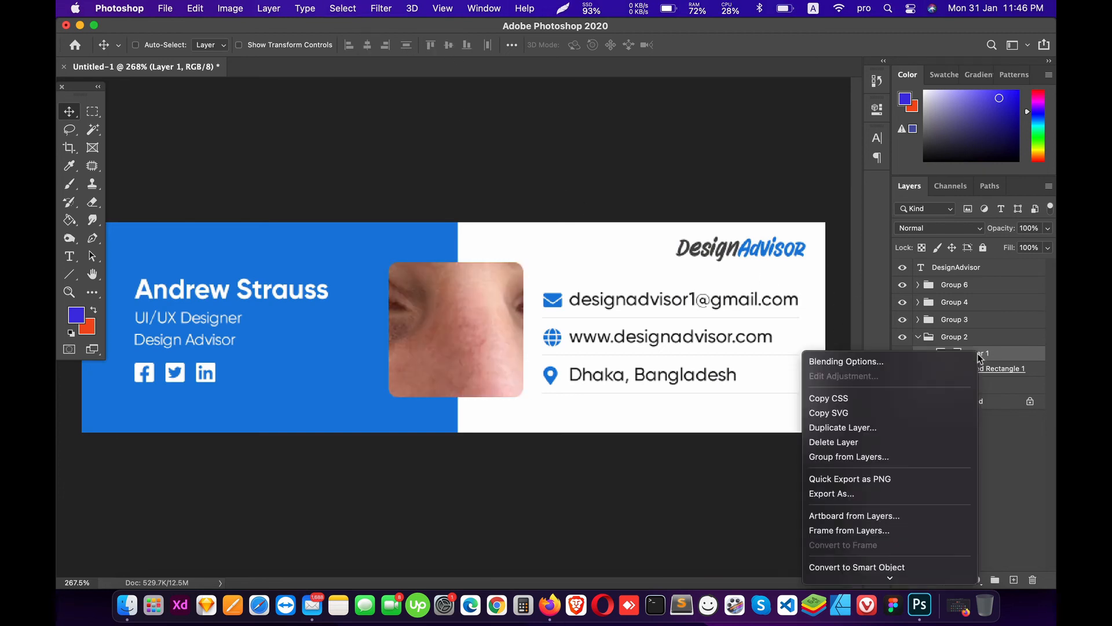
click(888, 497)
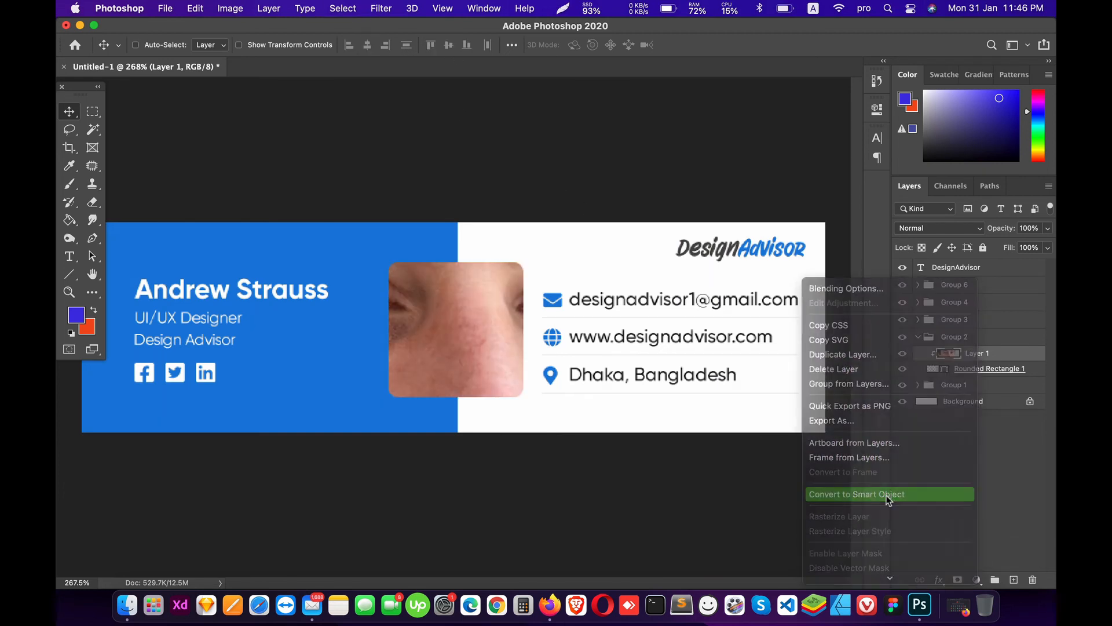
key(super+minus)
key(super+minus)
key(super+t)
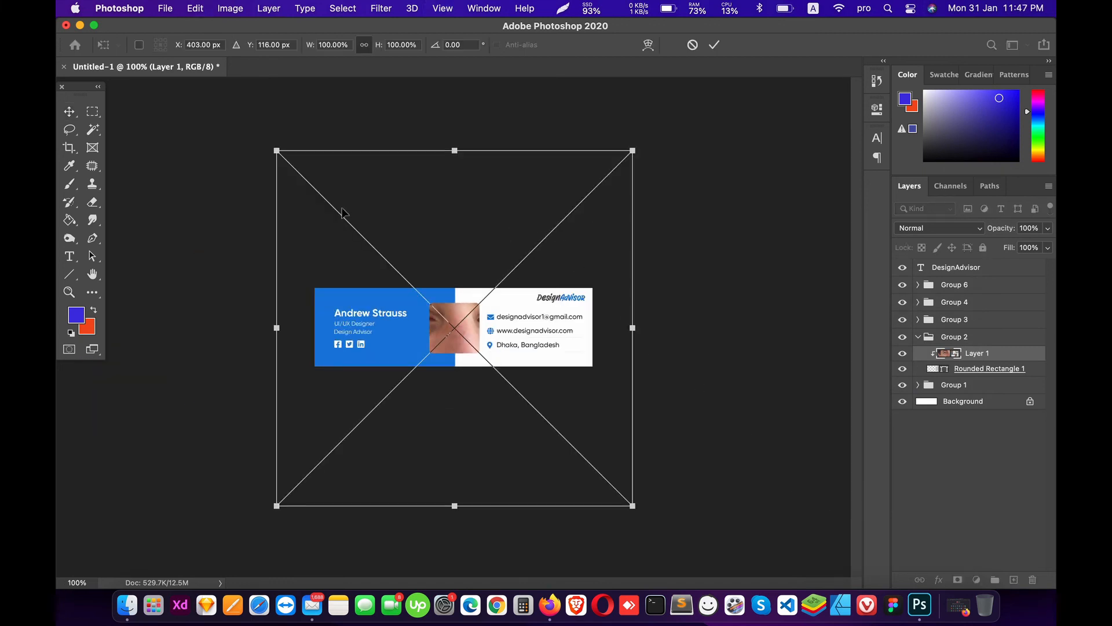
drag(276, 151, 565, 463)
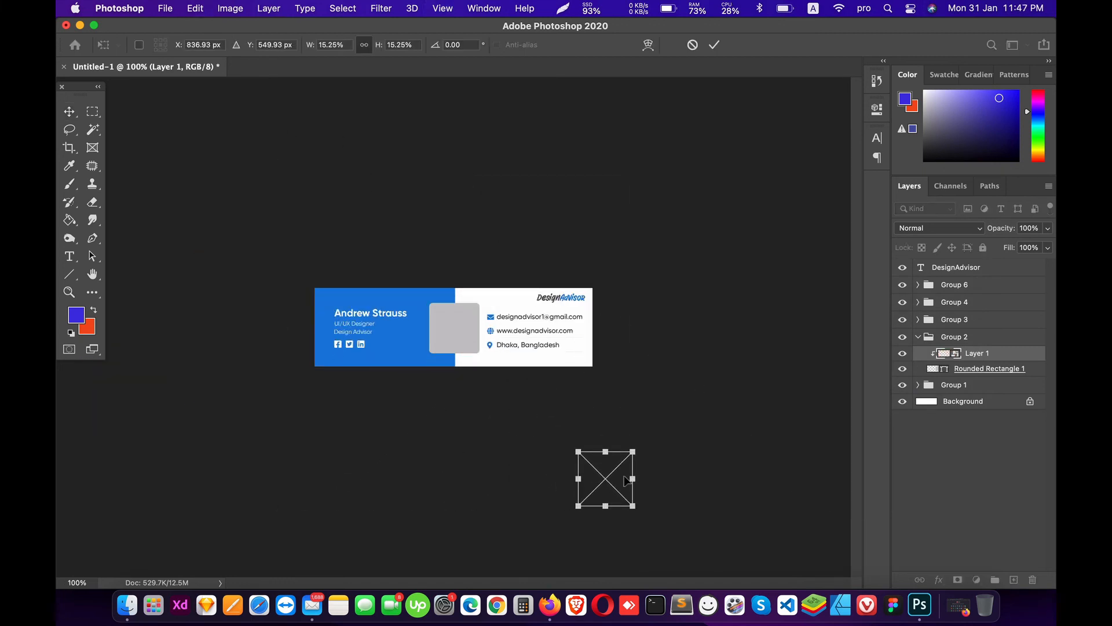
key(Return)
super+click(933, 368)
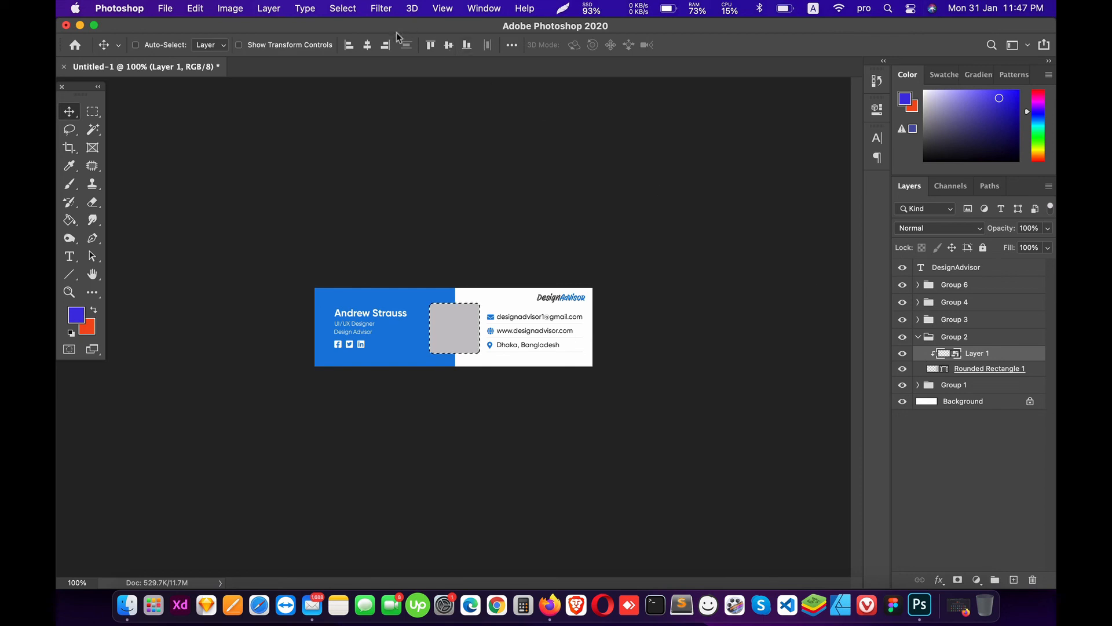
click(367, 45)
click(448, 45)
key(super+d)
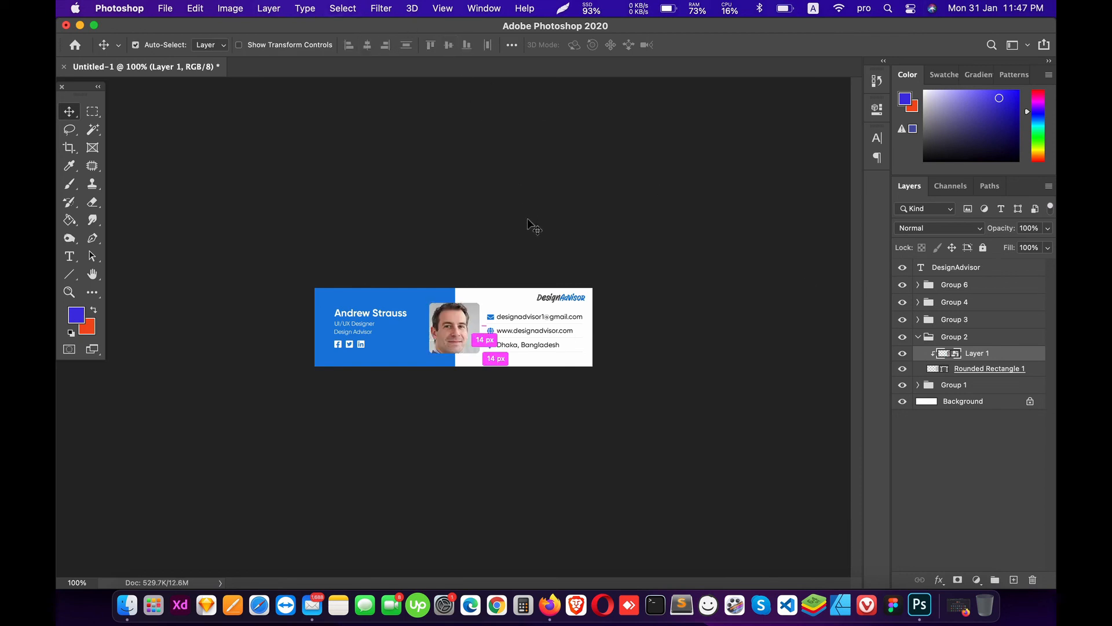
Step: Fine-tune the photo scale to 14.48%, recentre it vertically, and select the frame layer
key(super+equal)
key(super+equal)
key(super+t)
drag(373, 246, 377, 250)
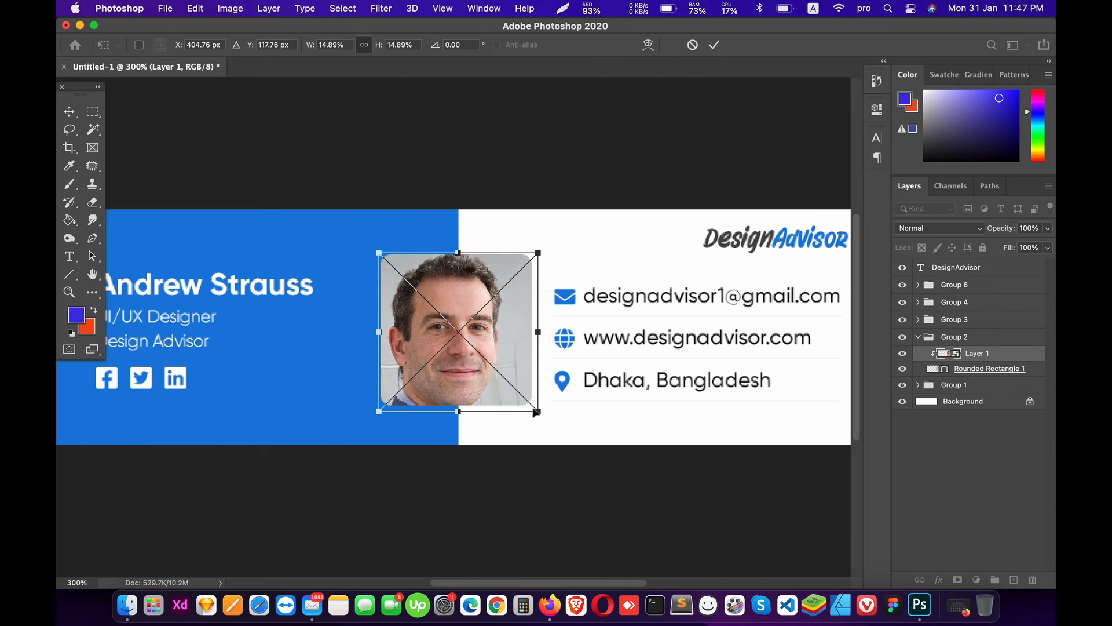
drag(537, 412, 533, 407)
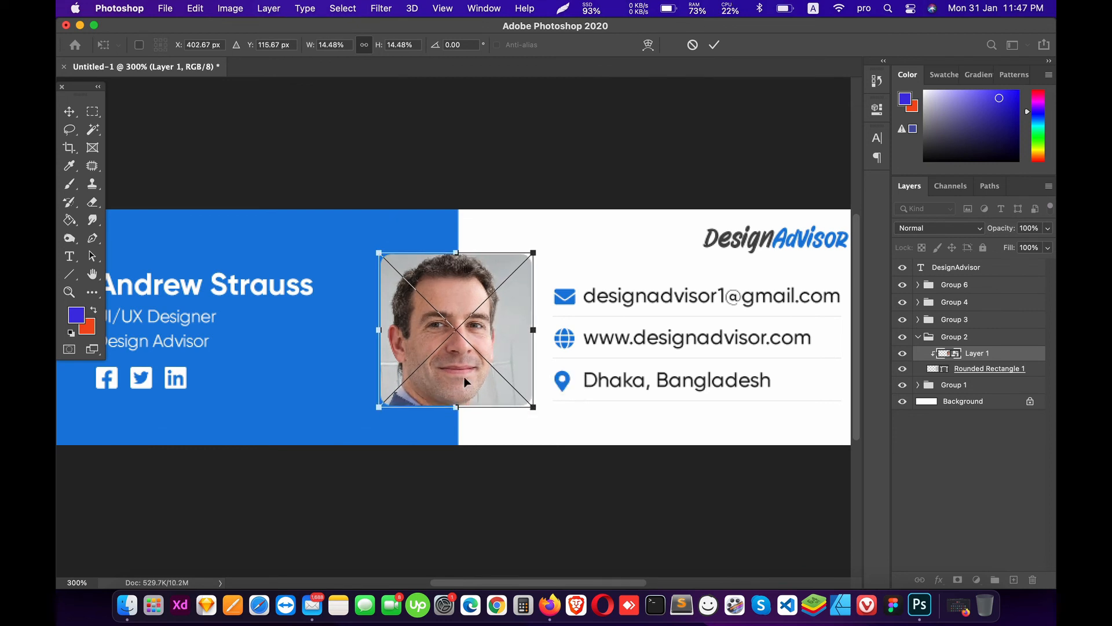
key(Return)
super+click(942, 370)
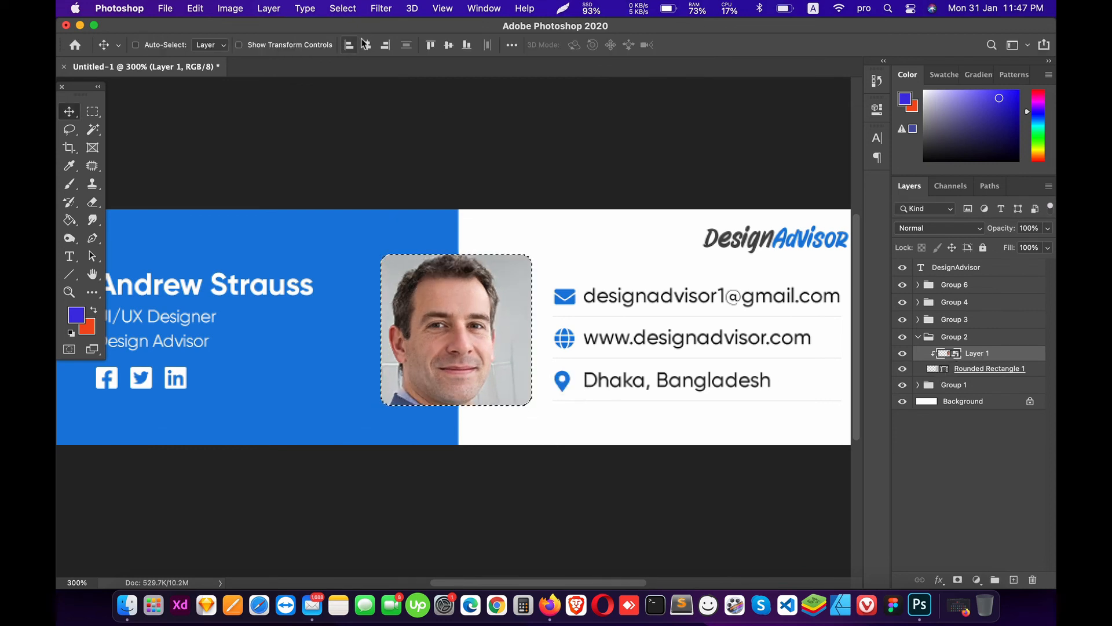
click(449, 46)
key(ctrl+d)
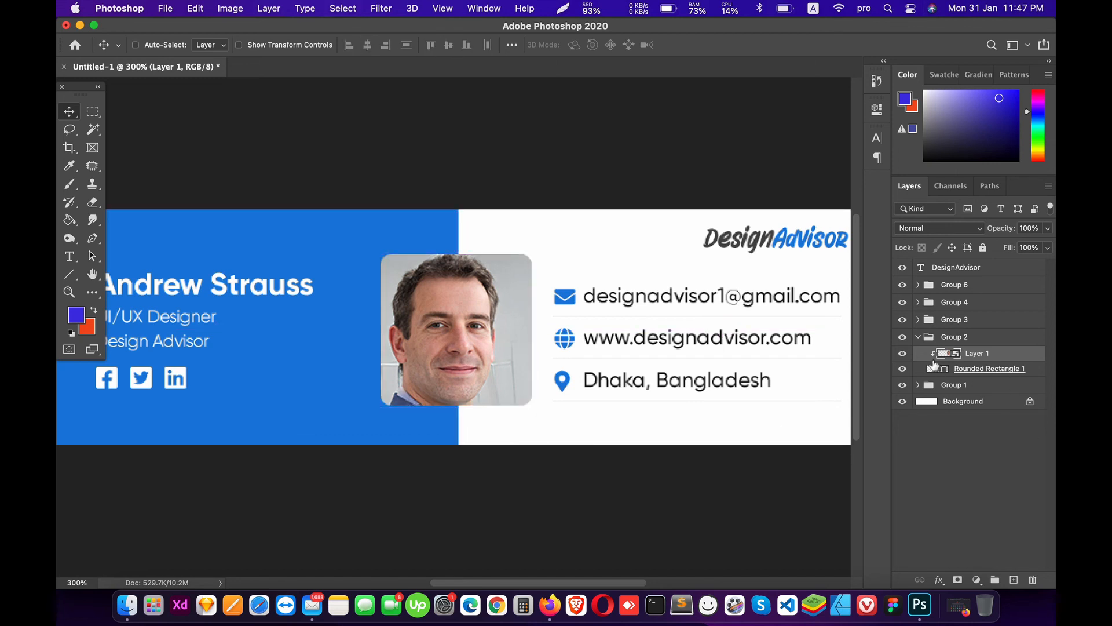
click(945, 370)
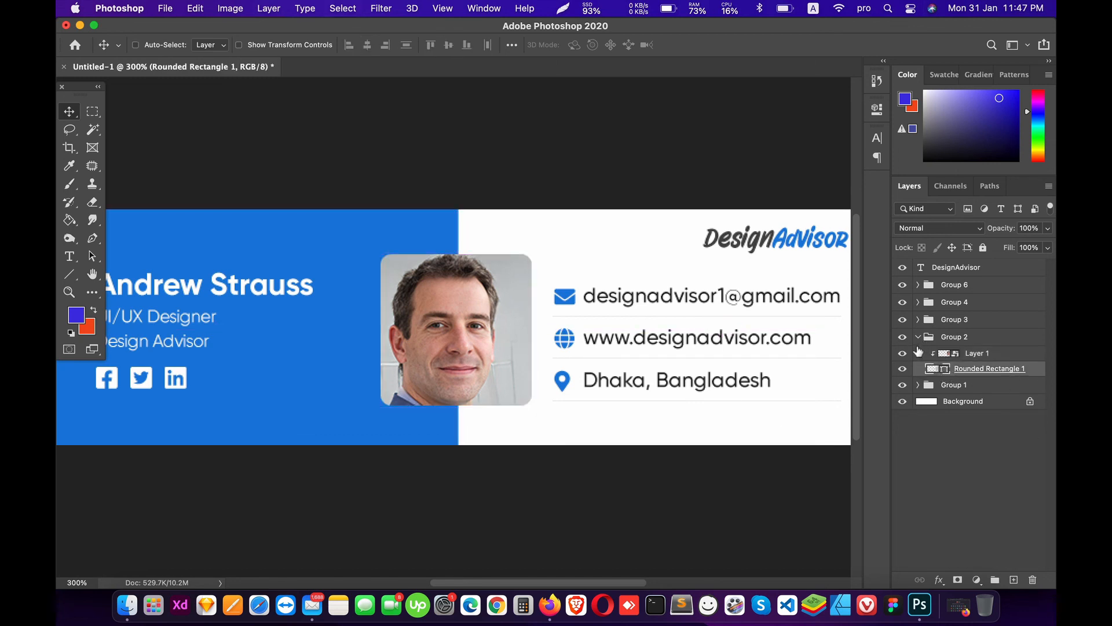
Step: Set Rounded Rectangle 1's stroke to 3 px light grey, then collapse Group 2
click(69, 274)
click(133, 285)
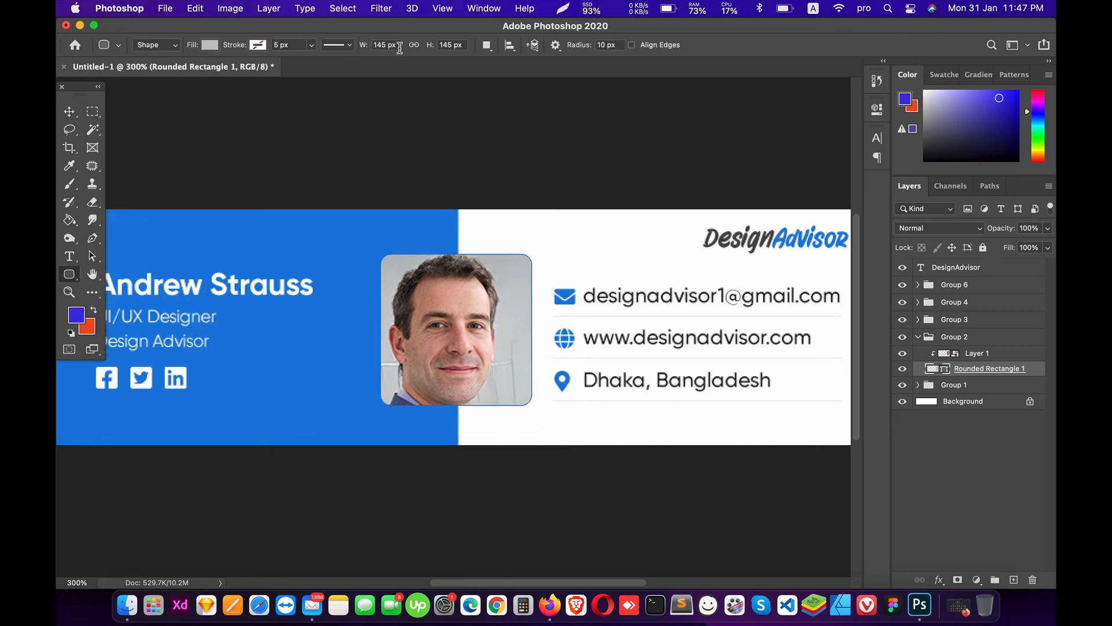
drag(299, 45, 262, 48)
text(3)
key(Return)
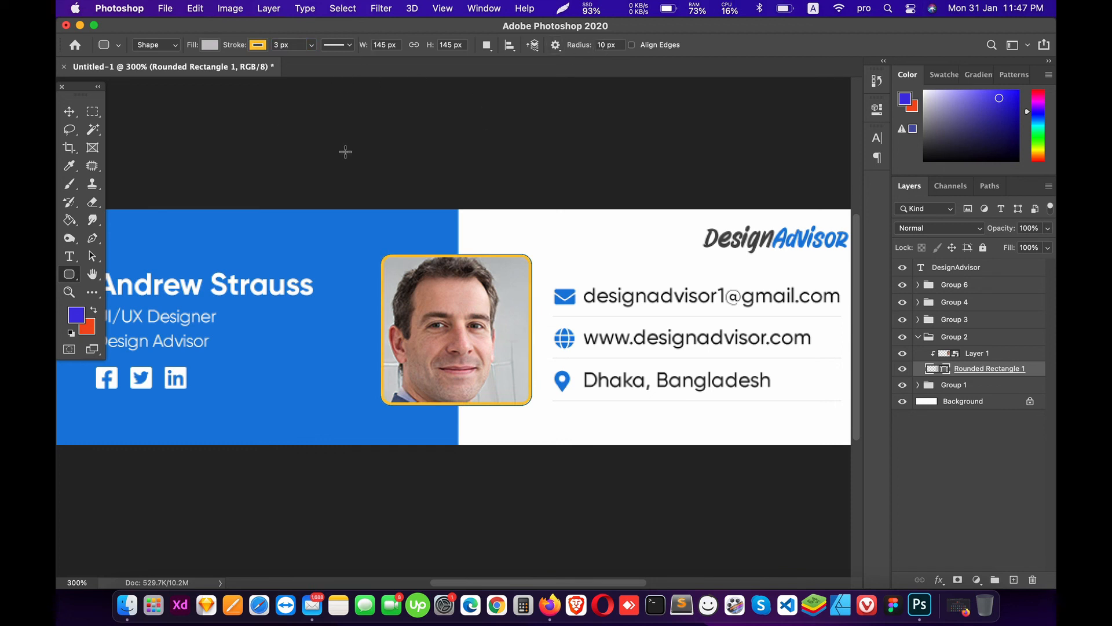
click(258, 45)
click(182, 119)
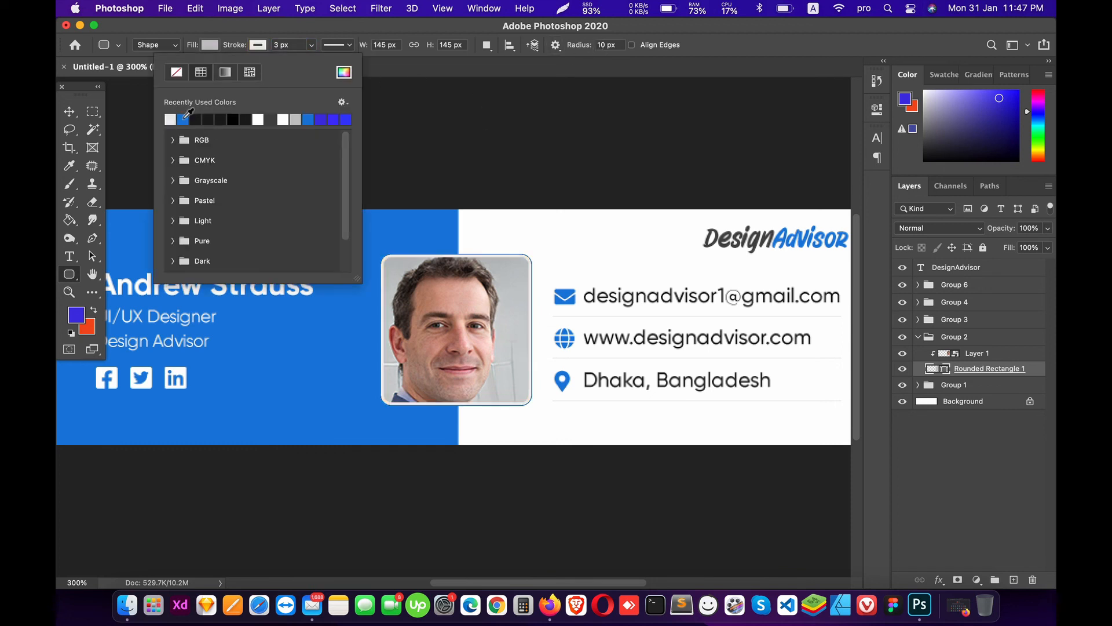
click(69, 111)
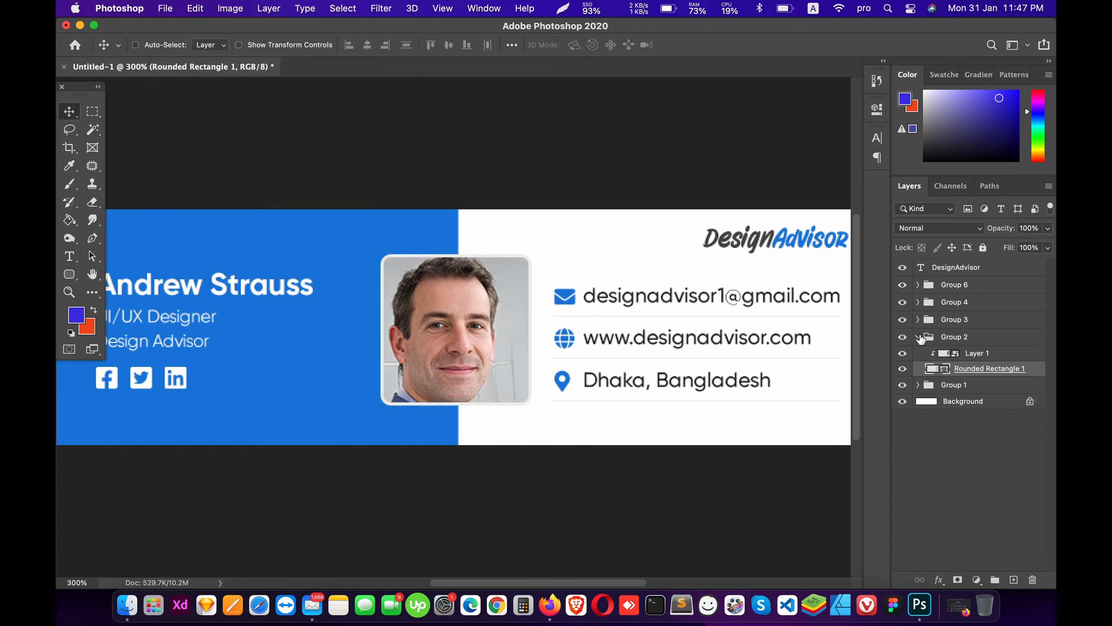
click(919, 336)
Step: Group Group 3 and Group 4 into Group 7 and centre it vertically on the canvas
key(super+minus)
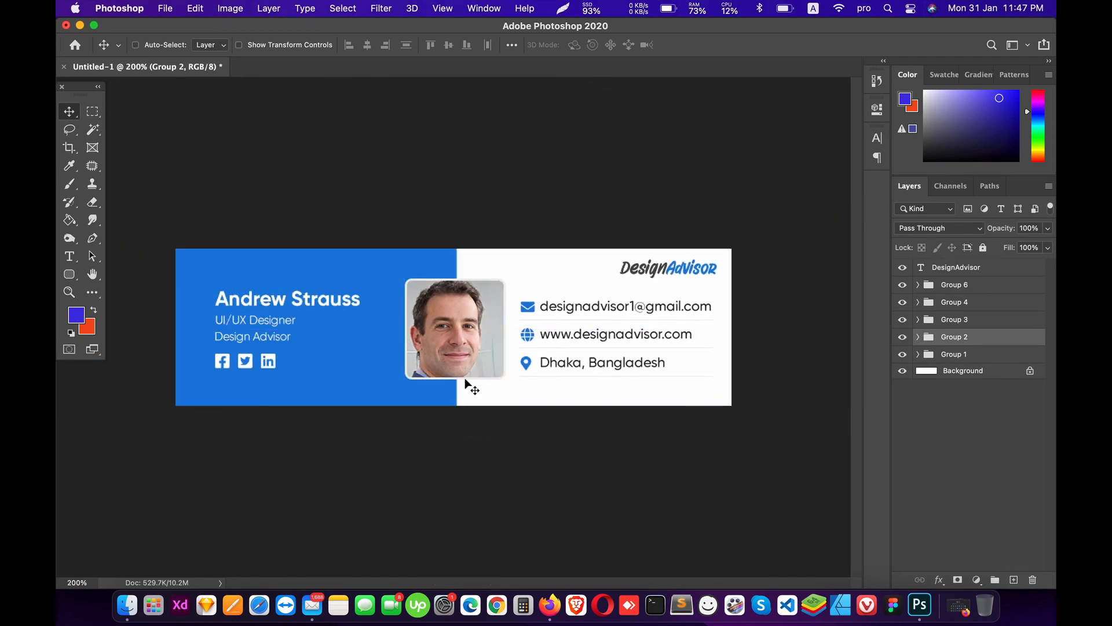
super+click(241, 299)
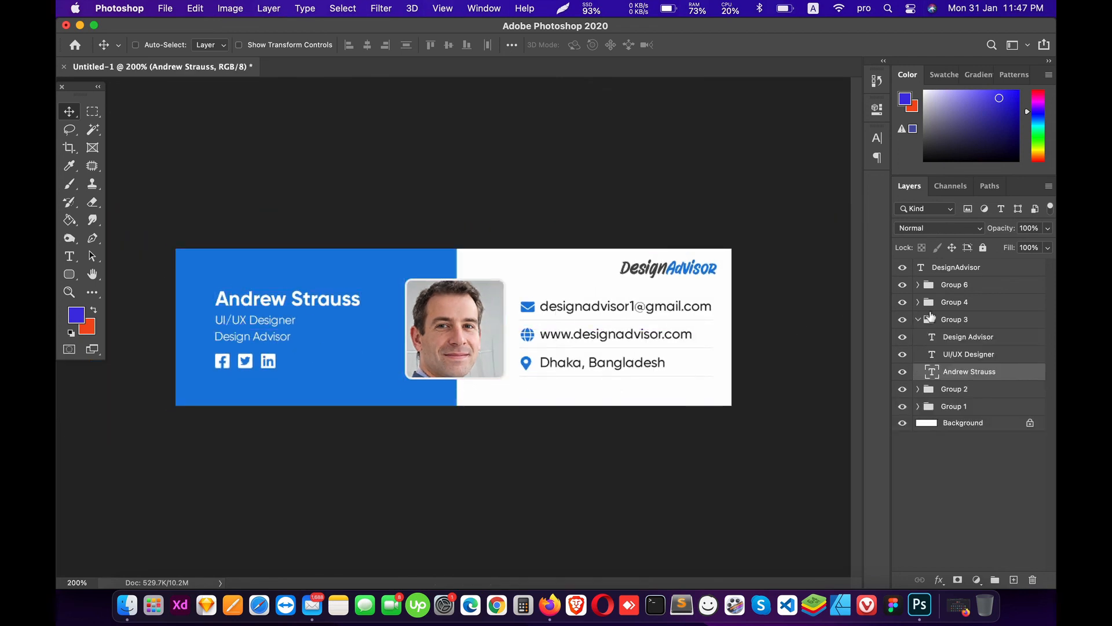
click(919, 319)
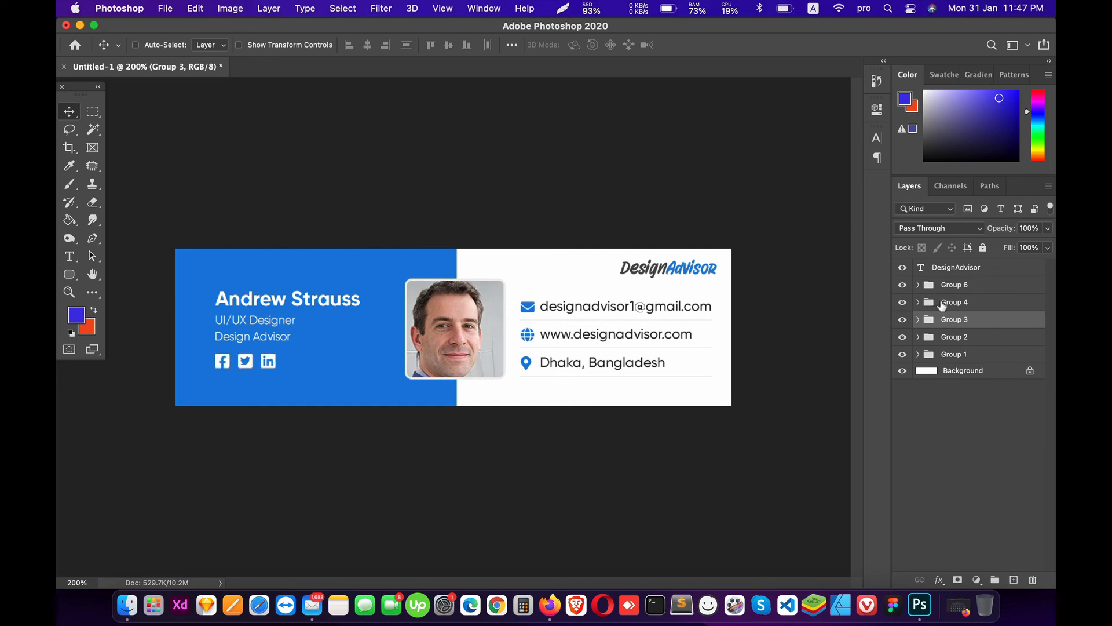
super+click(980, 307)
key(super+g)
key(super+a)
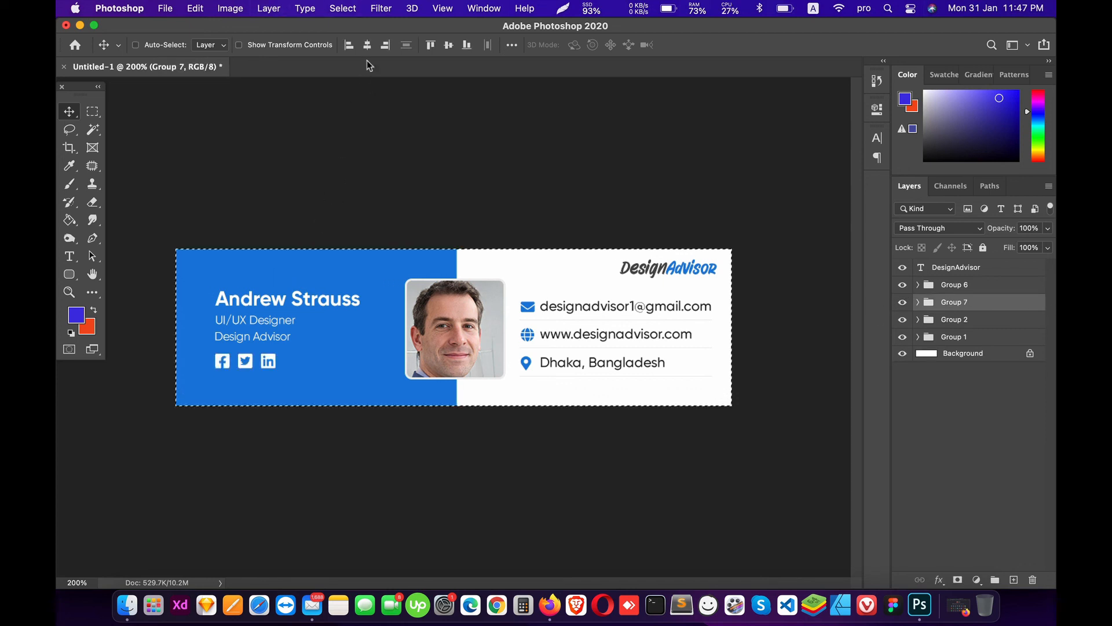
click(448, 47)
key(super+d)
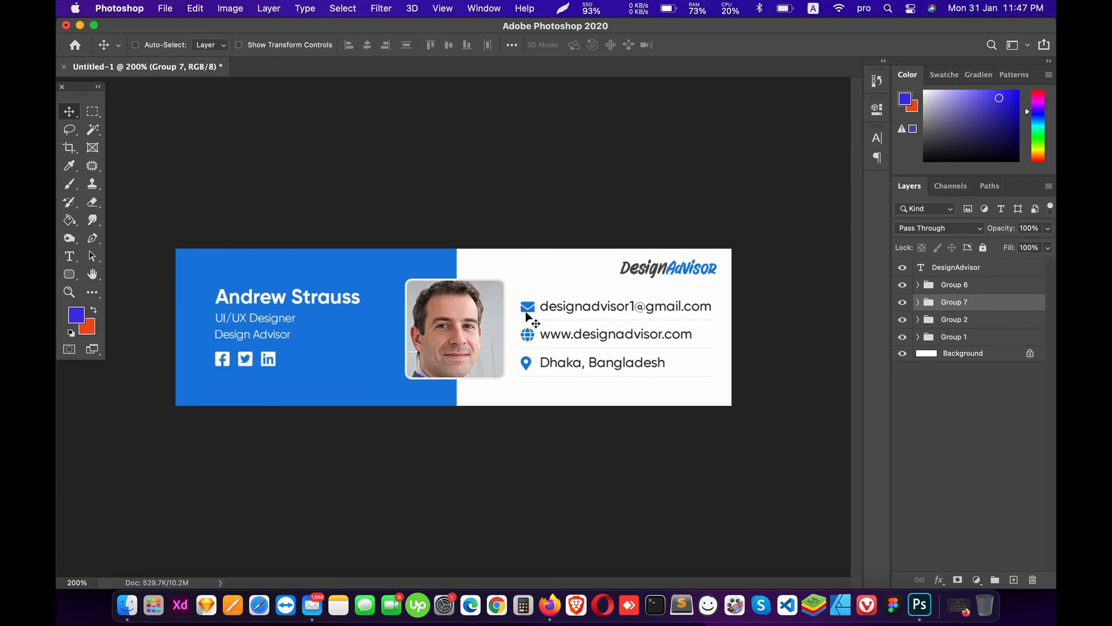
Step: Save the card as Untitled-1.psd on the Desktop
key(super+s)
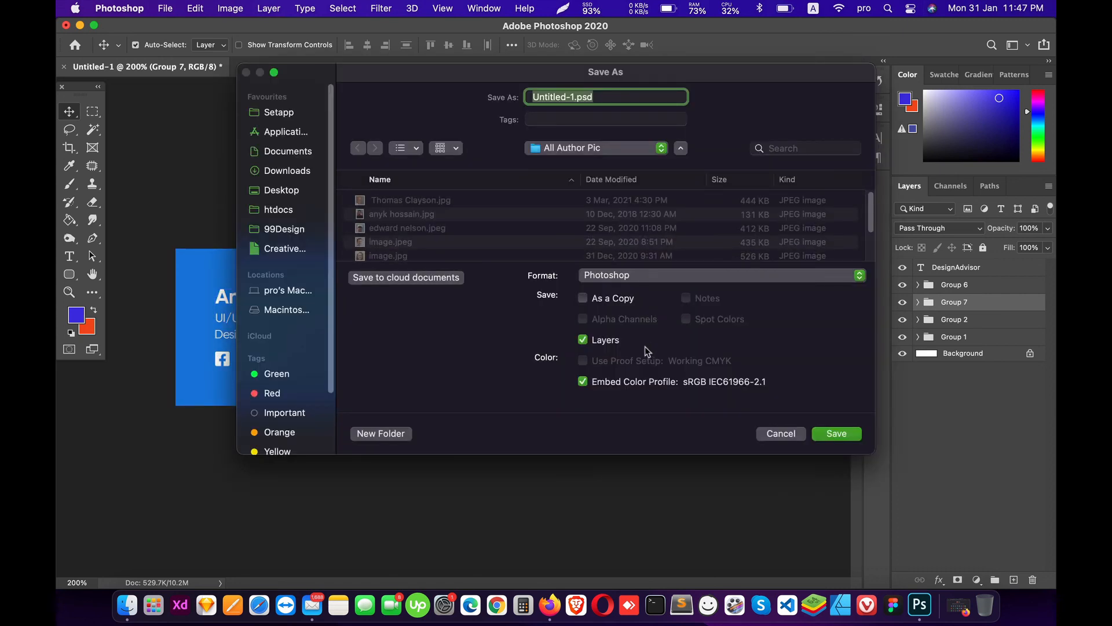
click(274, 191)
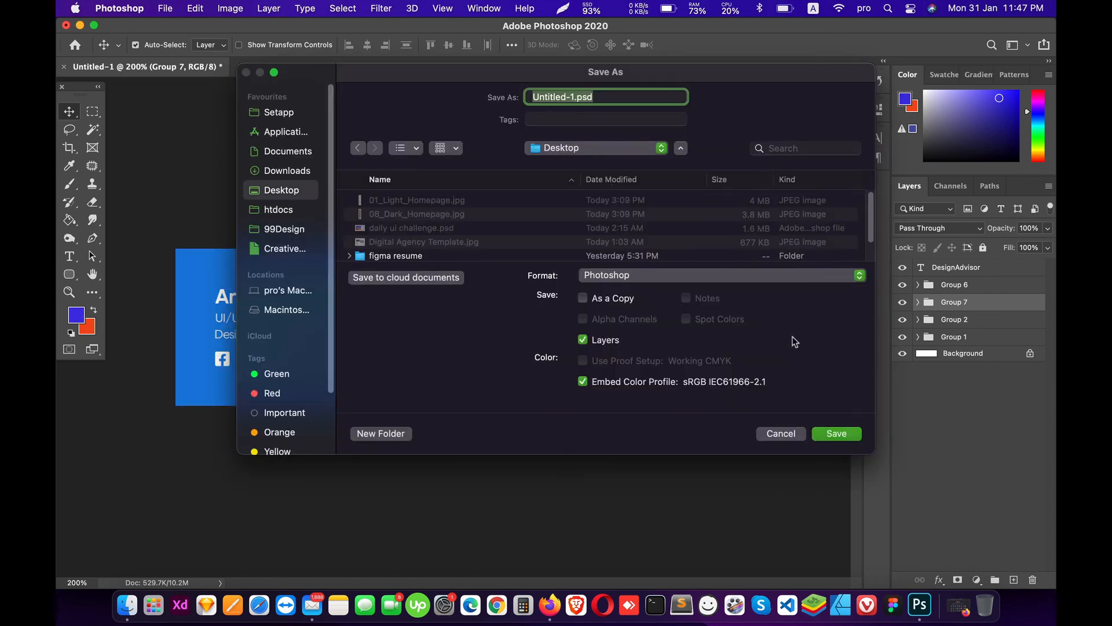
click(831, 432)
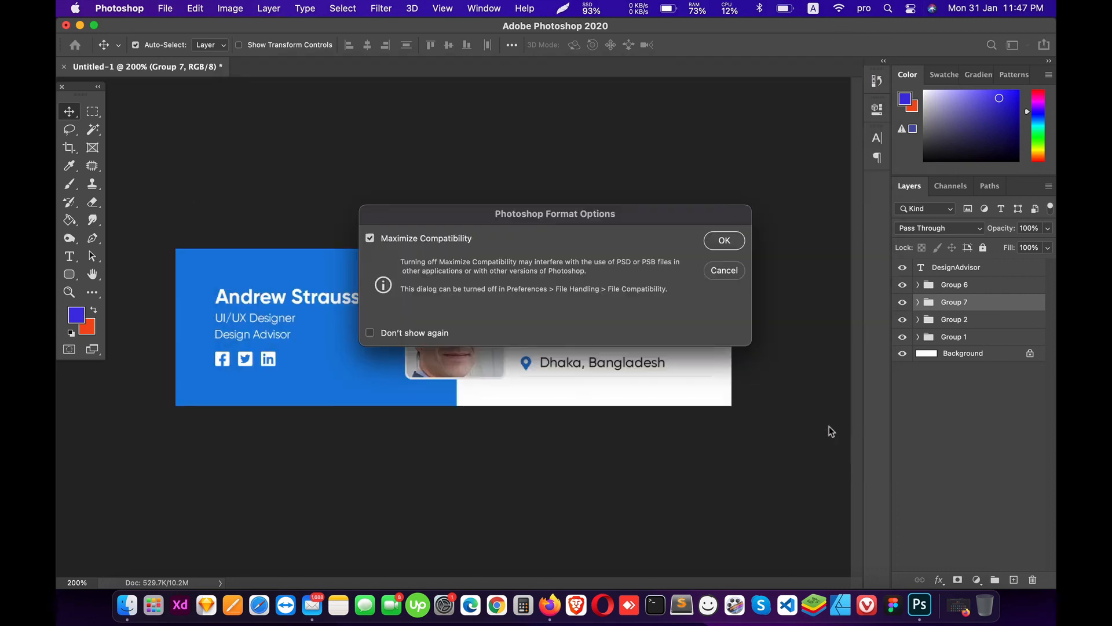
click(724, 241)
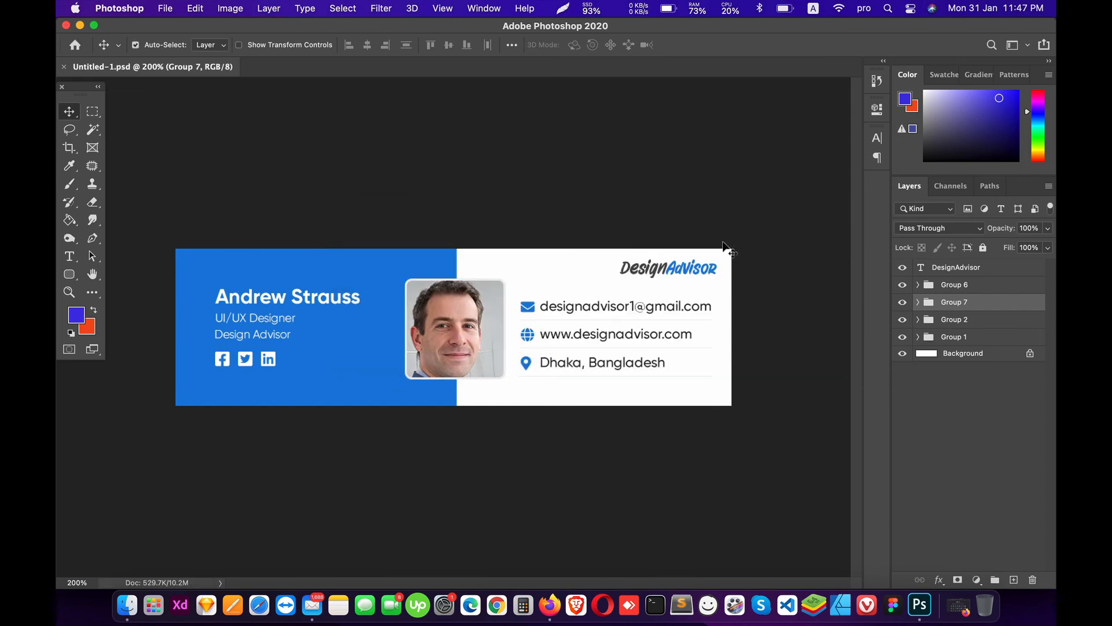